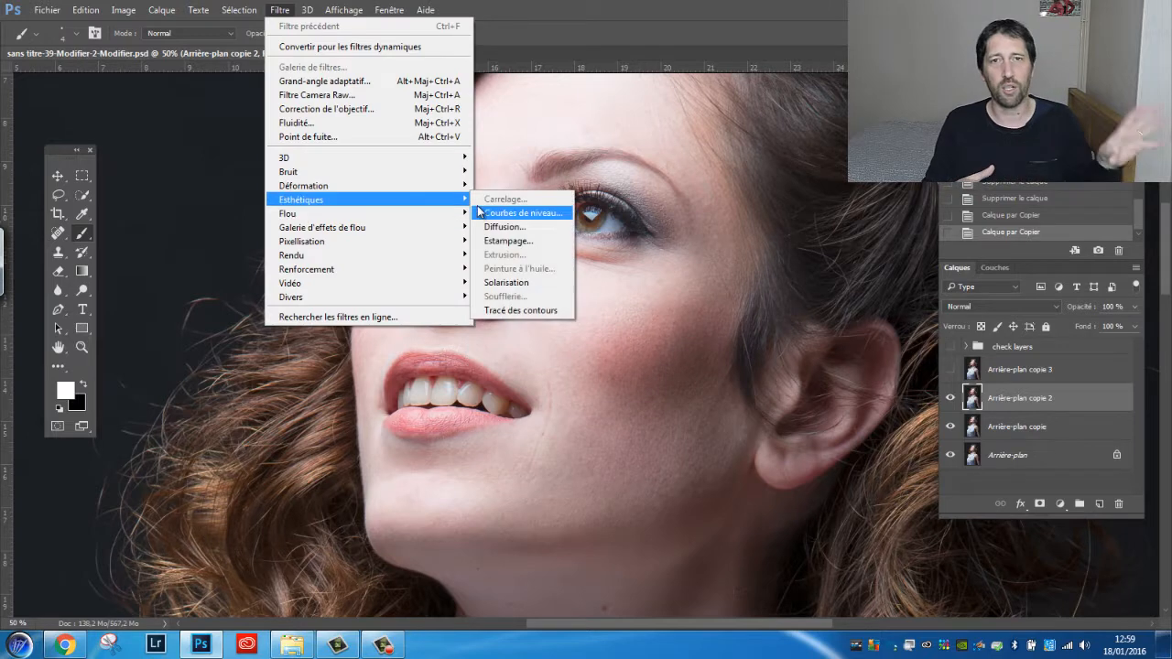
# Step: Apply a Gaussian blur with a 16-pixel radius to the Arrière-plan copie 2 layer
pyautogui.click(497, 285)
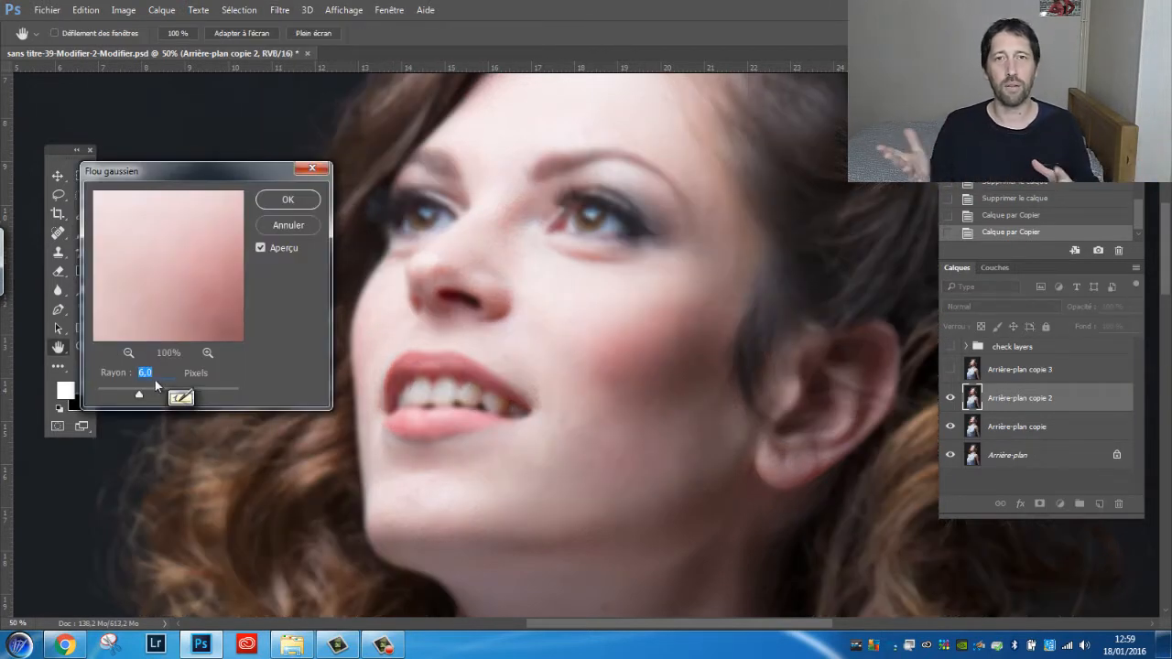
pyautogui.write('12')
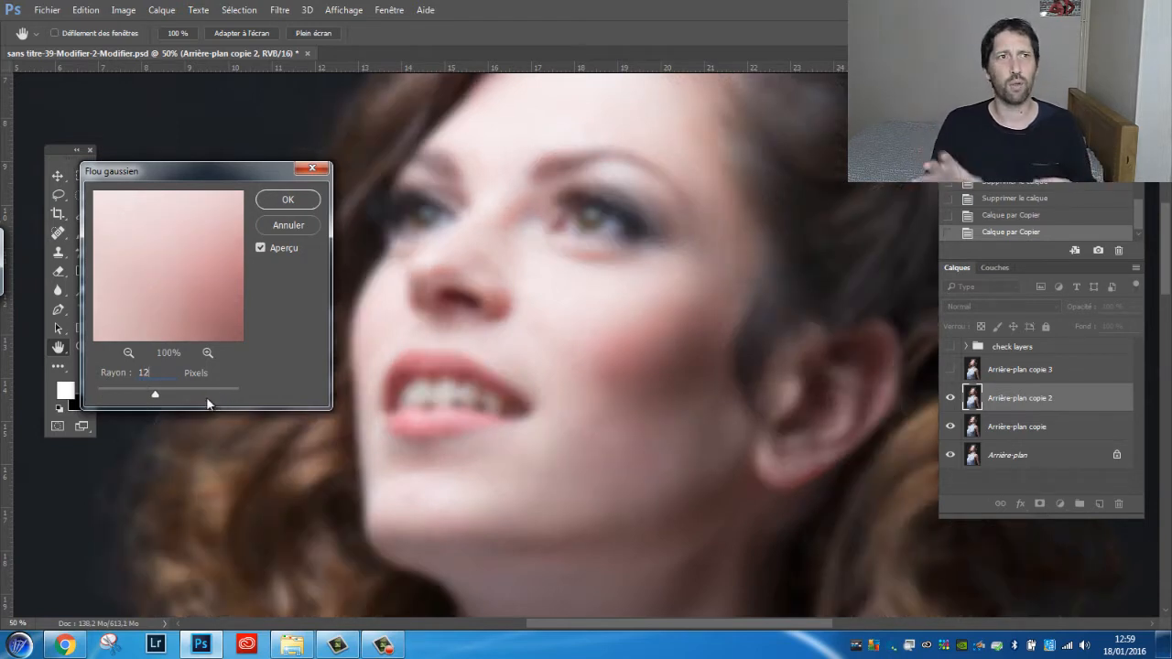
pyautogui.press('BackSpace')
pyautogui.write('6')
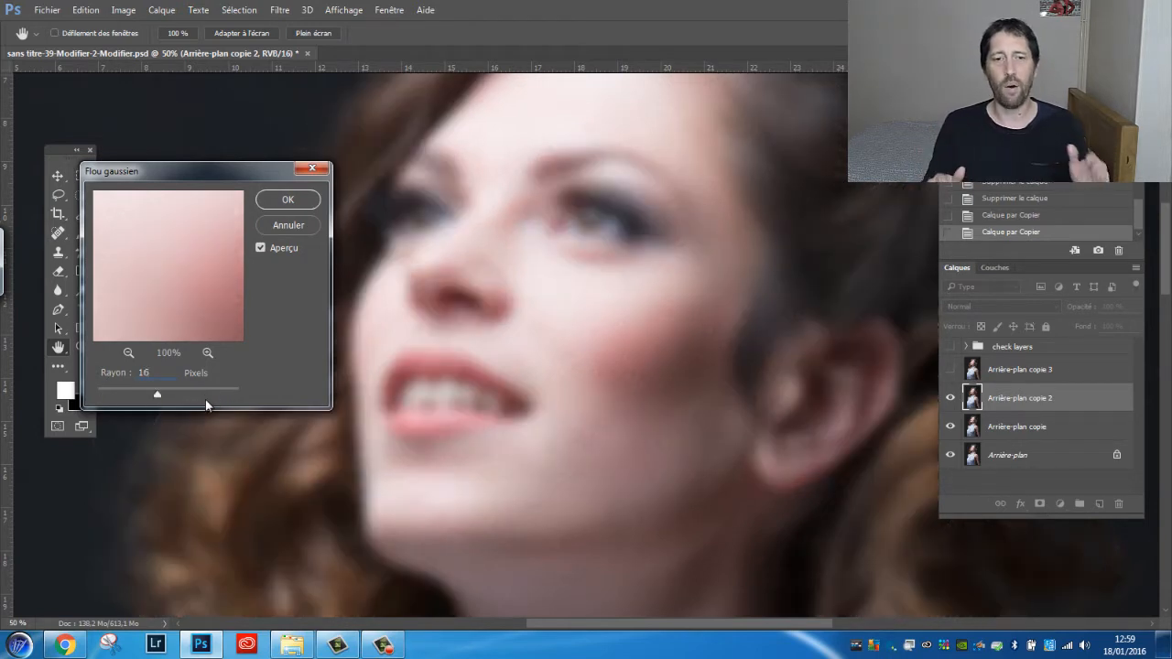
pyautogui.click(287, 200)
pyautogui.press('b')
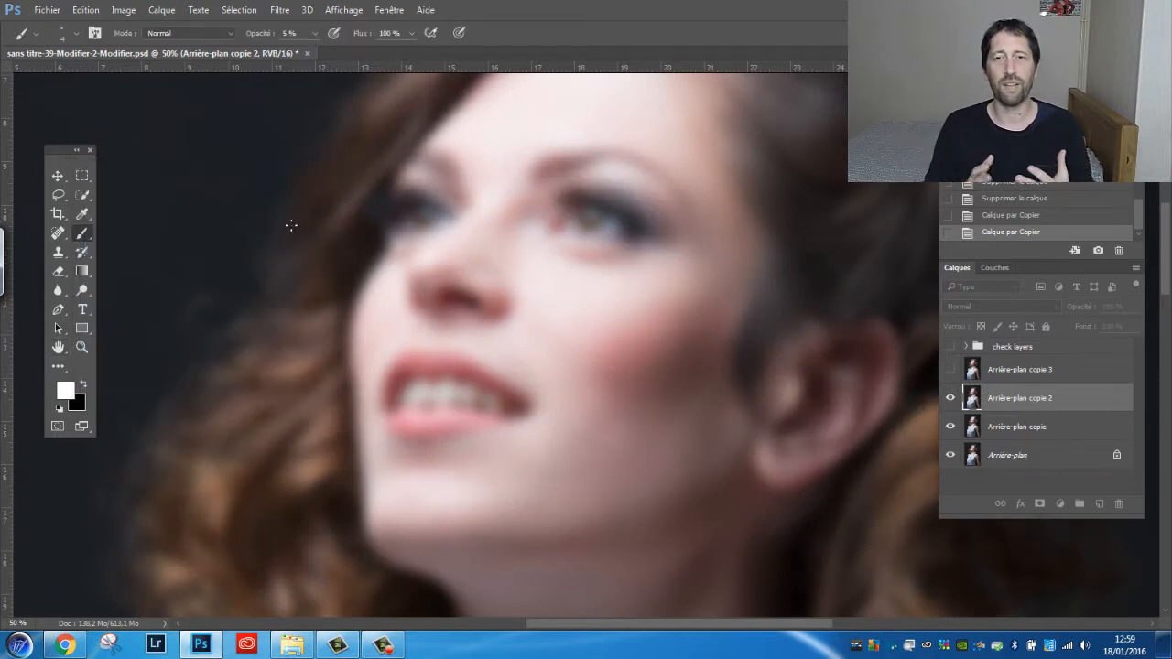
# Step: Show the Arrière-plan copie 3 layer and apply the inverted RVB image of Arrière-plan copie 2 to it using the Addition operation
pyautogui.click(950, 369)
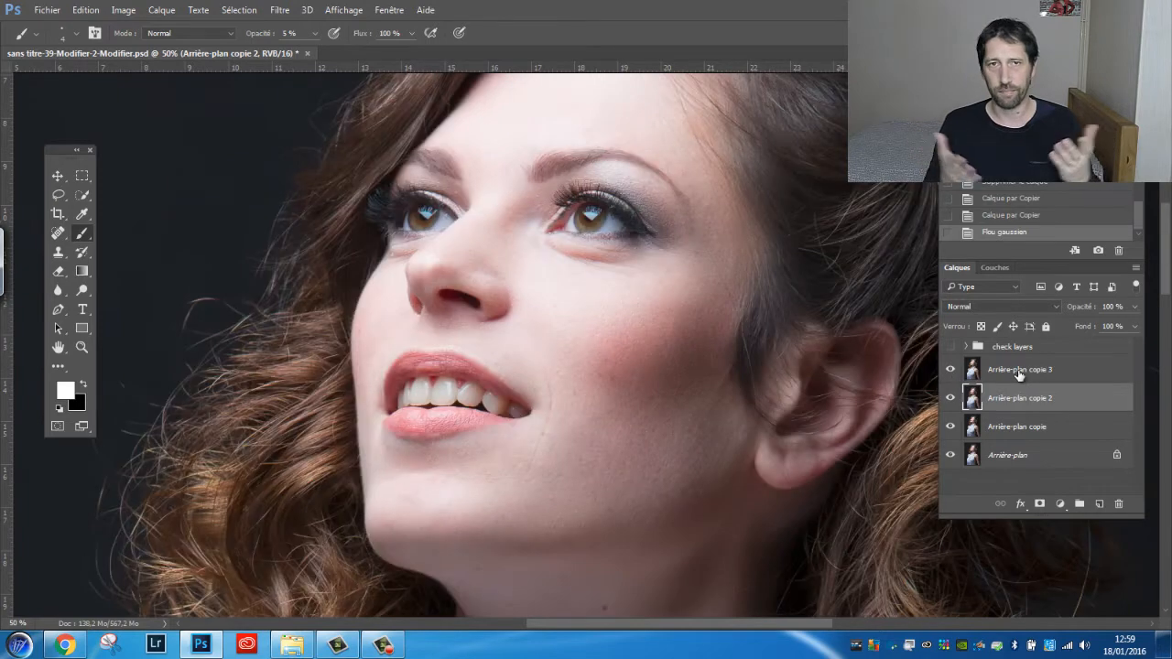
pyautogui.click(1005, 378)
pyautogui.click(123, 10)
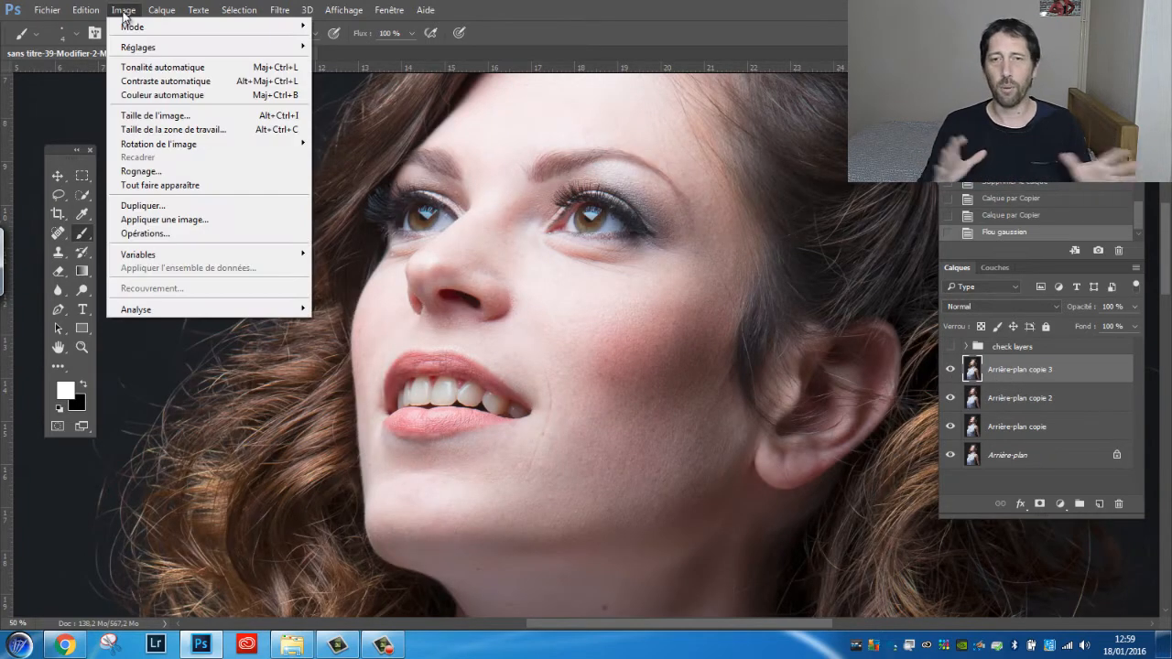
pyautogui.click(154, 220)
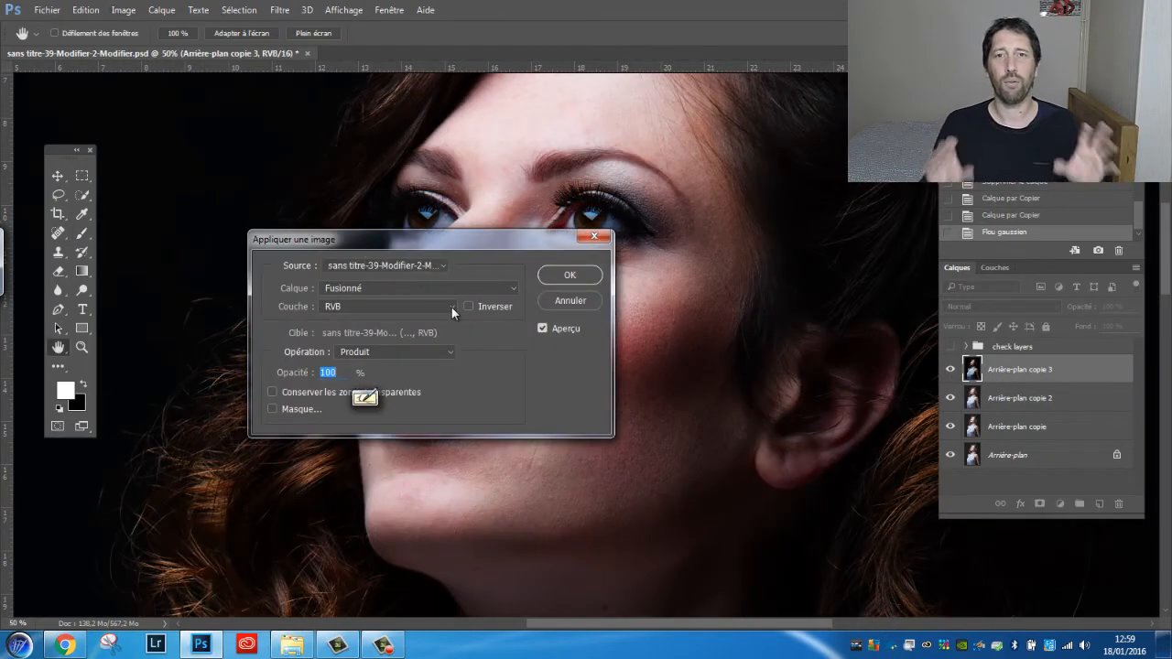
pyautogui.click(405, 291)
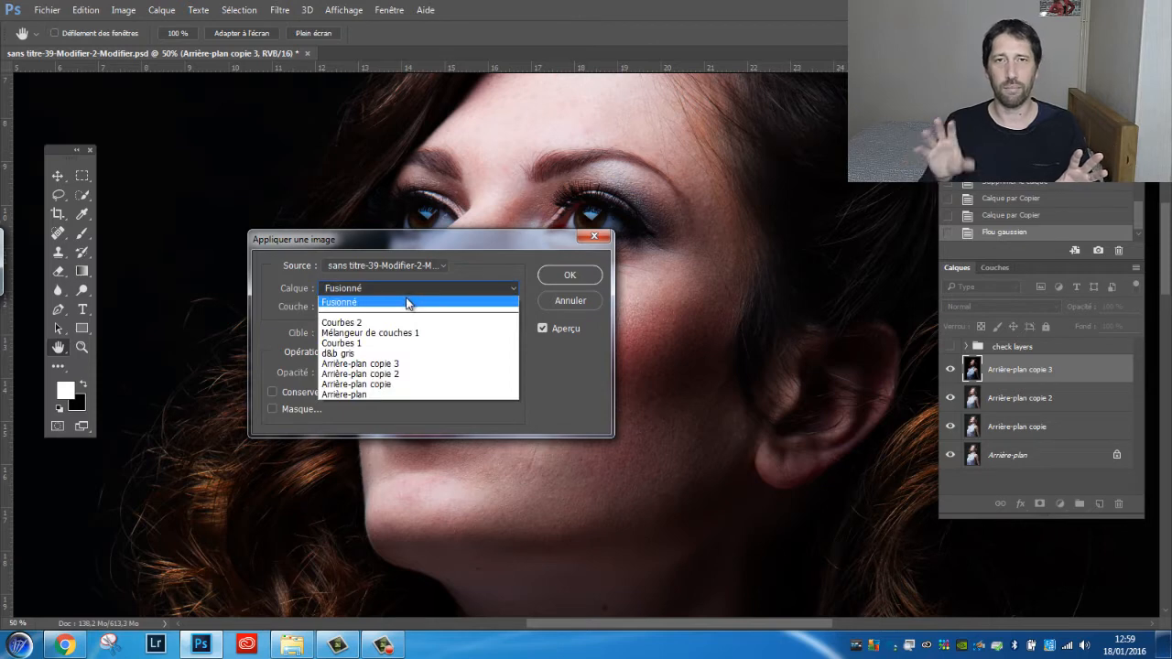
pyautogui.click(403, 373)
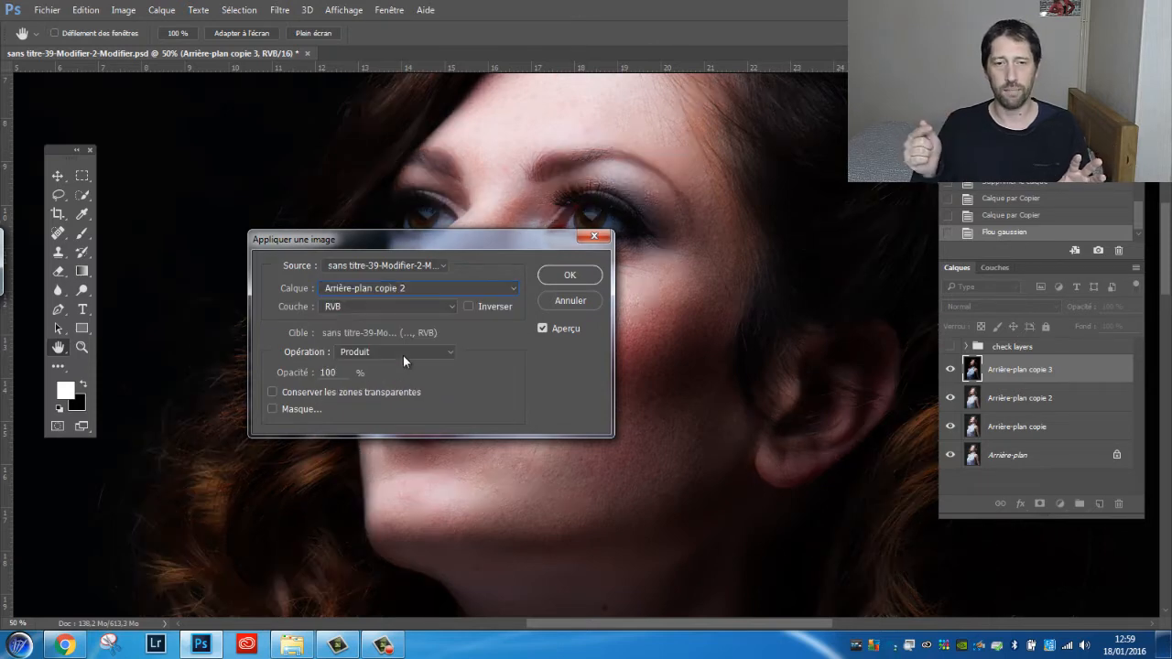
pyautogui.click(469, 306)
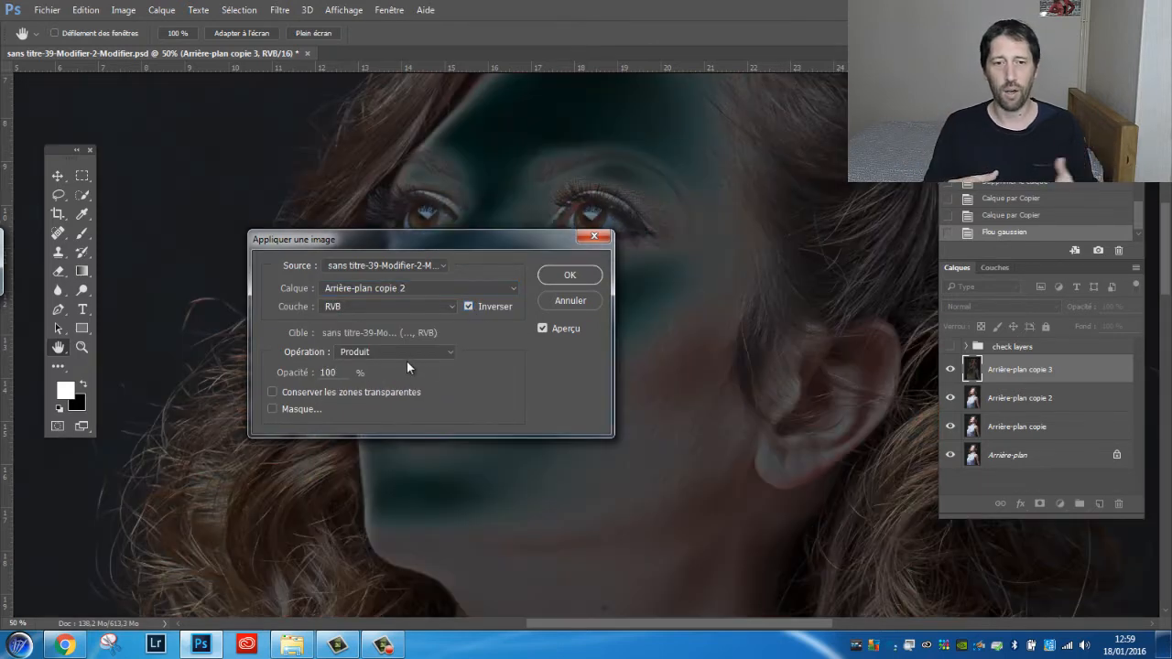
pyautogui.click(402, 354)
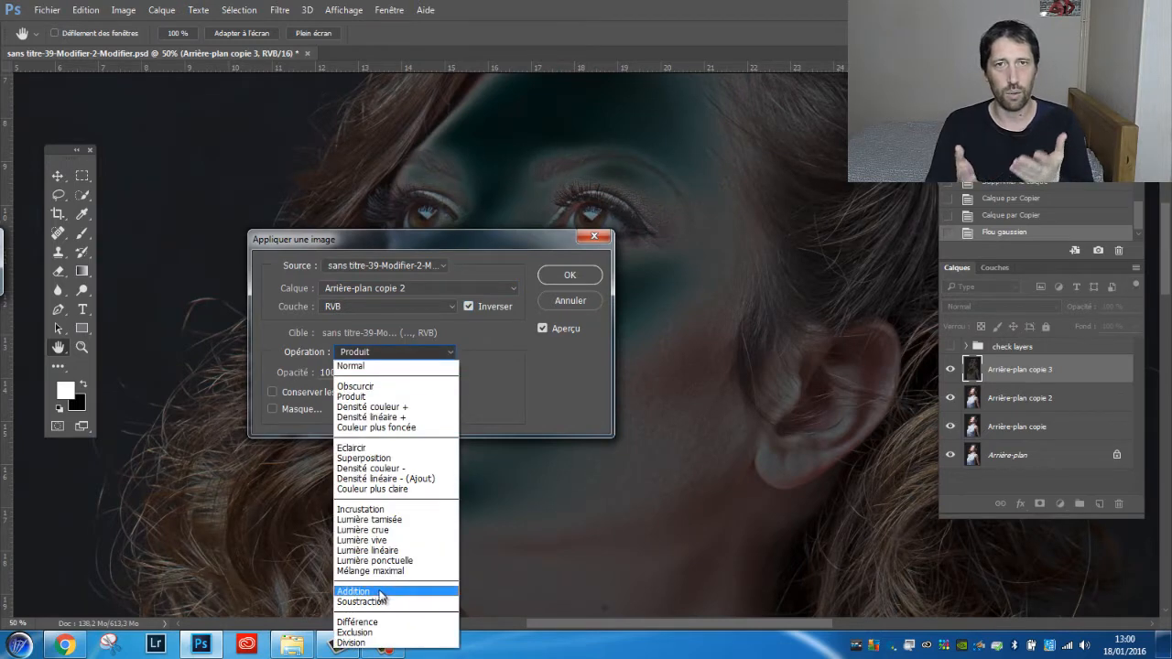
pyautogui.click(380, 594)
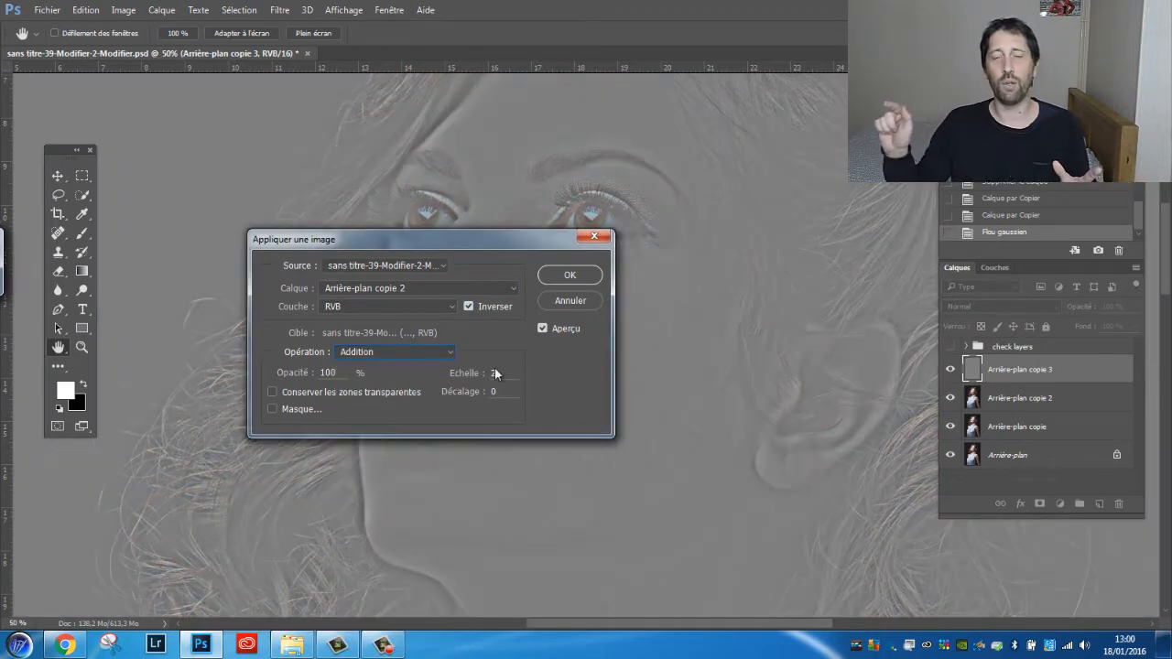
pyautogui.click(568, 277)
pyautogui.press('b')
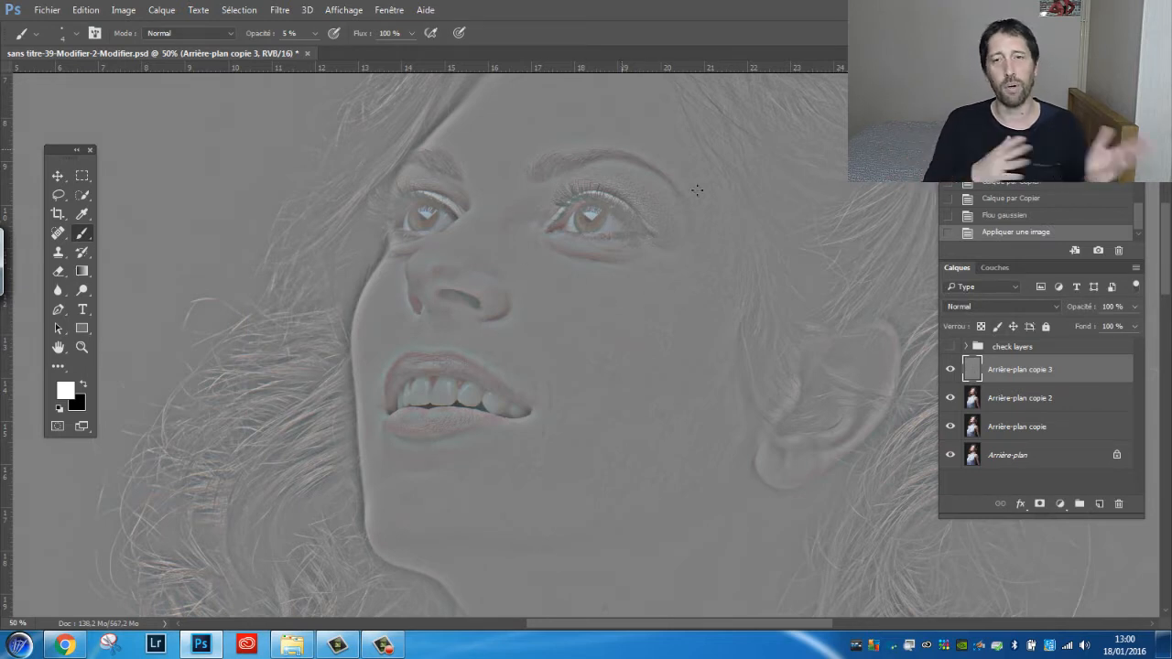
# Step: Set the Arrière-plan copie 3 layer's blend mode to Lumière linéaire and group it with Arrière-plan copie 2
pyautogui.click(970, 306)
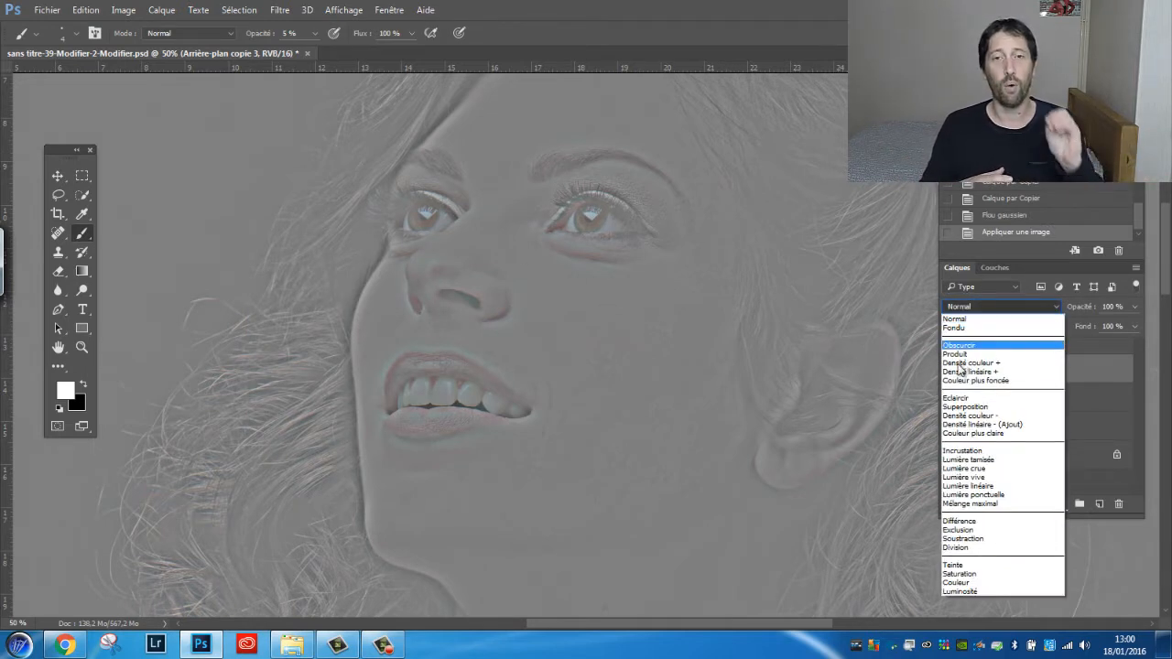
pyautogui.click(961, 486)
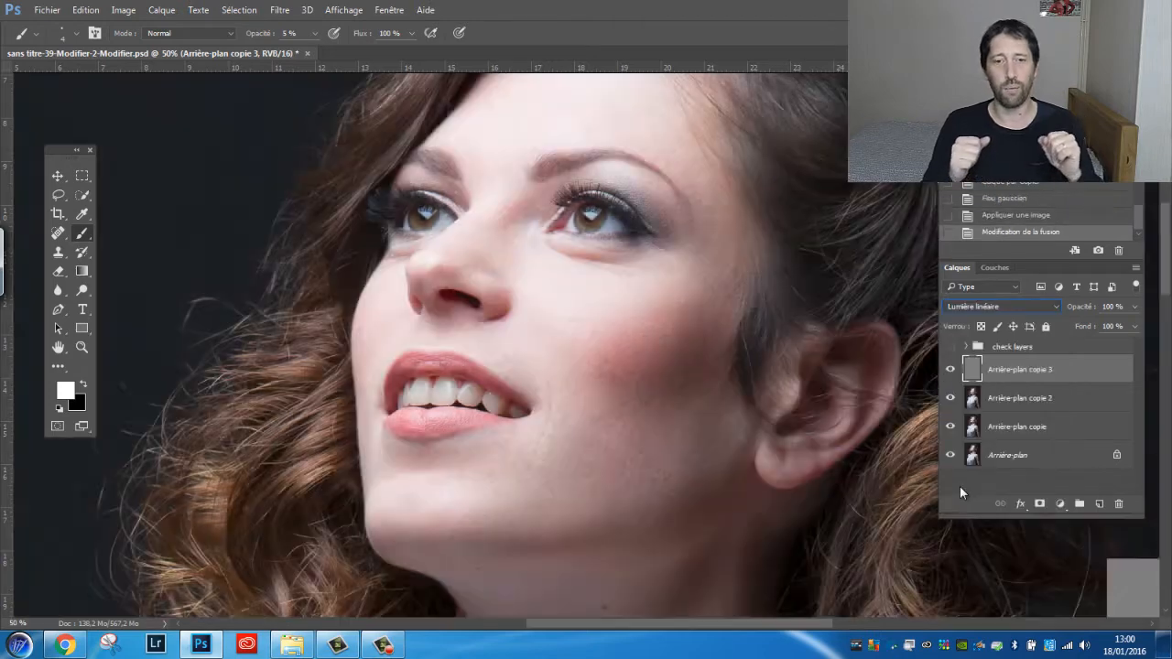
pyautogui.keyDown('shift'); pyautogui.click(1007, 403); pyautogui.keyUp('shift')
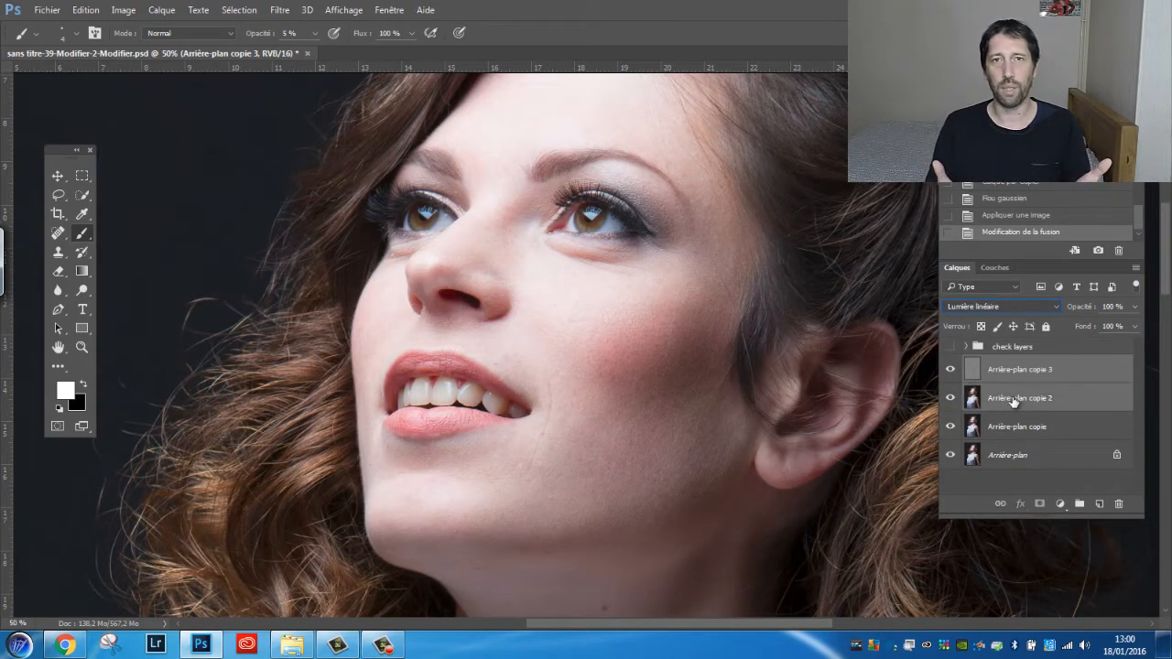
pyautogui.moveTo(1053, 398); pyautogui.dragTo(1080, 504)
# Step: Apply a Gaussian blur with a 9-pixel radius to the Arrière-plan copie 4 layer
pyautogui.click(1019, 387)
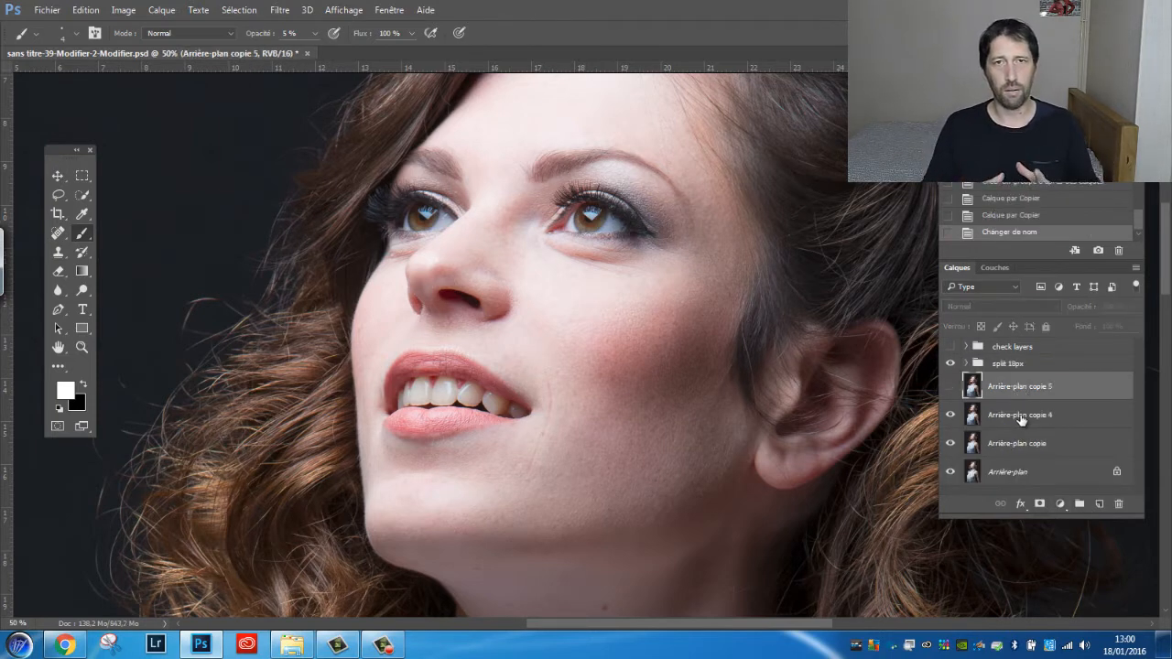
pyautogui.click(1019, 414)
pyautogui.click(274, 11)
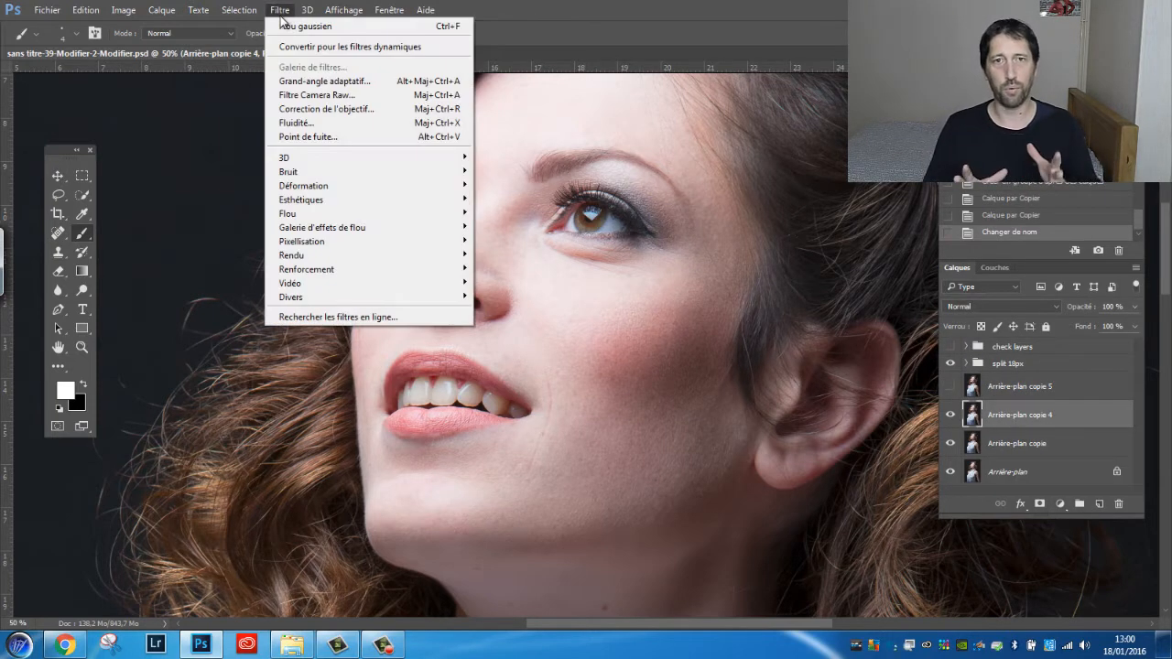
pyautogui.moveTo(371, 214)
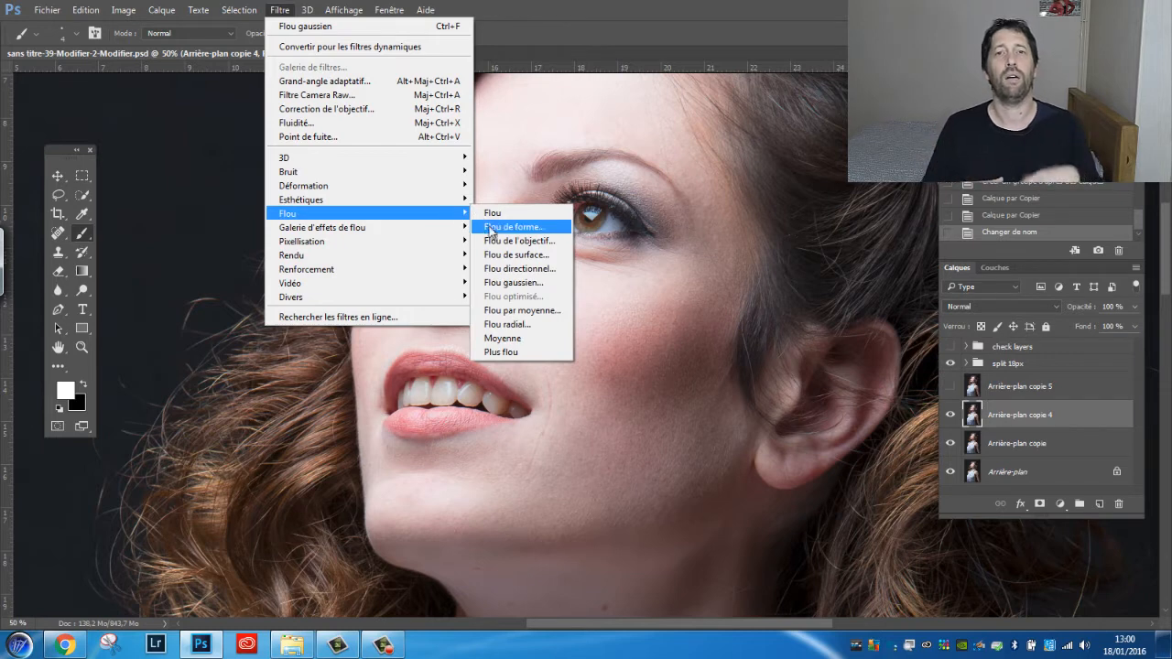
pyautogui.click(510, 282)
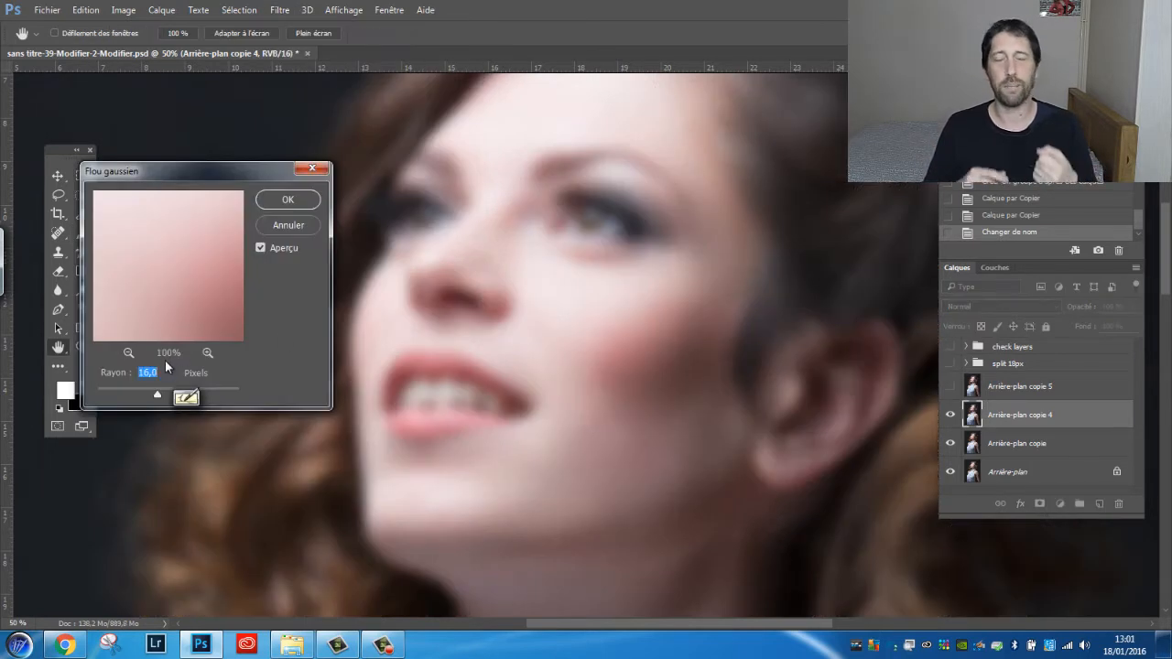
pyautogui.write('9')
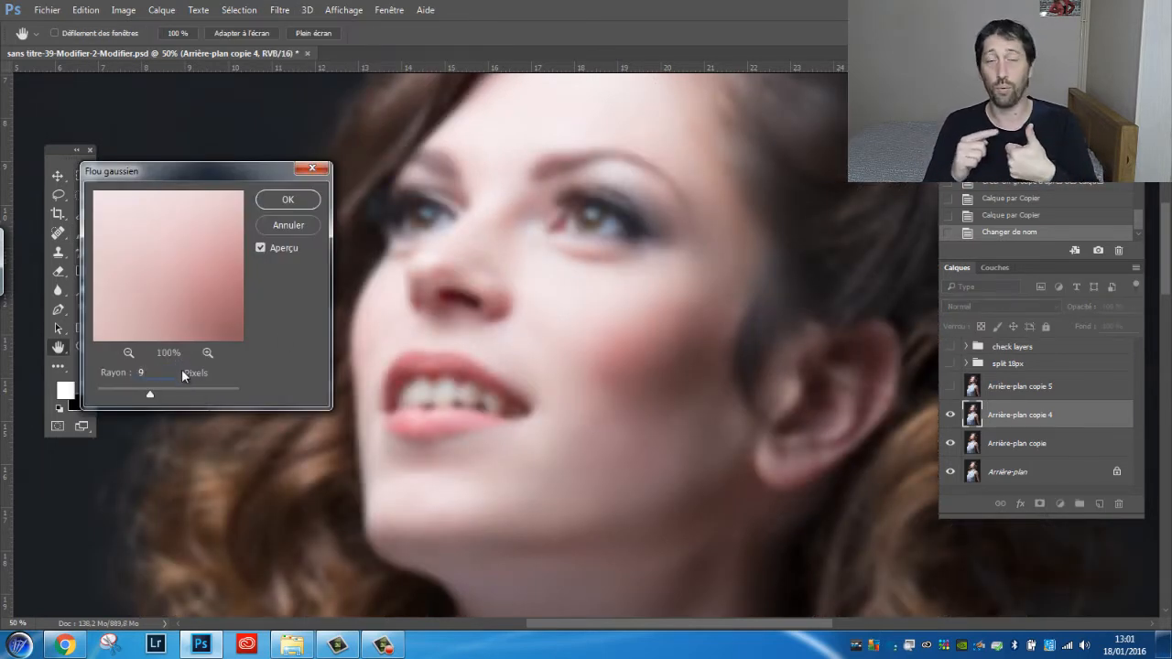
pyautogui.click(287, 199)
pyautogui.press('b')
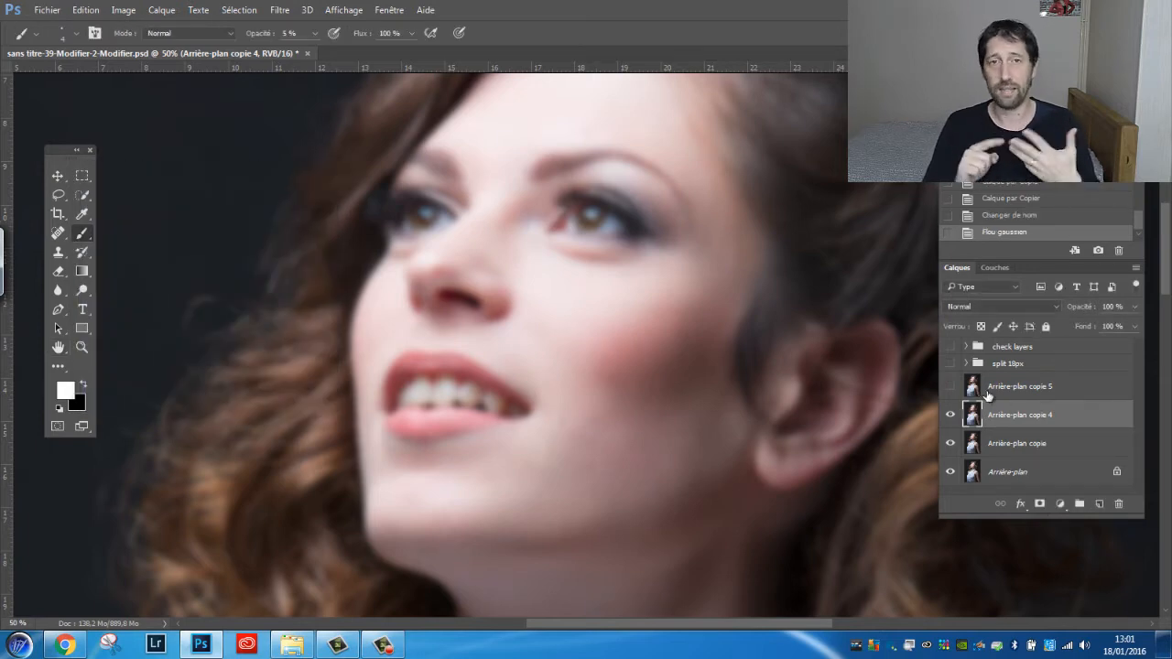
# Step: Show the Arrière-plan copie 5 layer and apply the inverted image of Arrière-plan copie 4 to it using the Addition operation
pyautogui.click(987, 395)
pyautogui.click(949, 386)
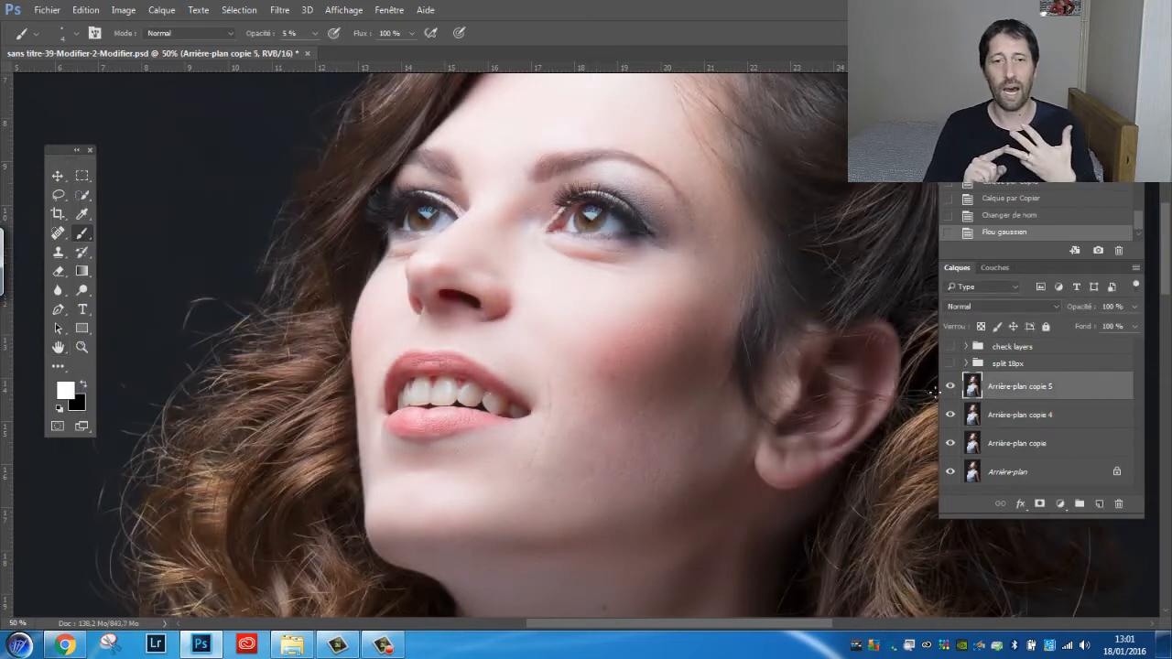
pyautogui.click(123, 10)
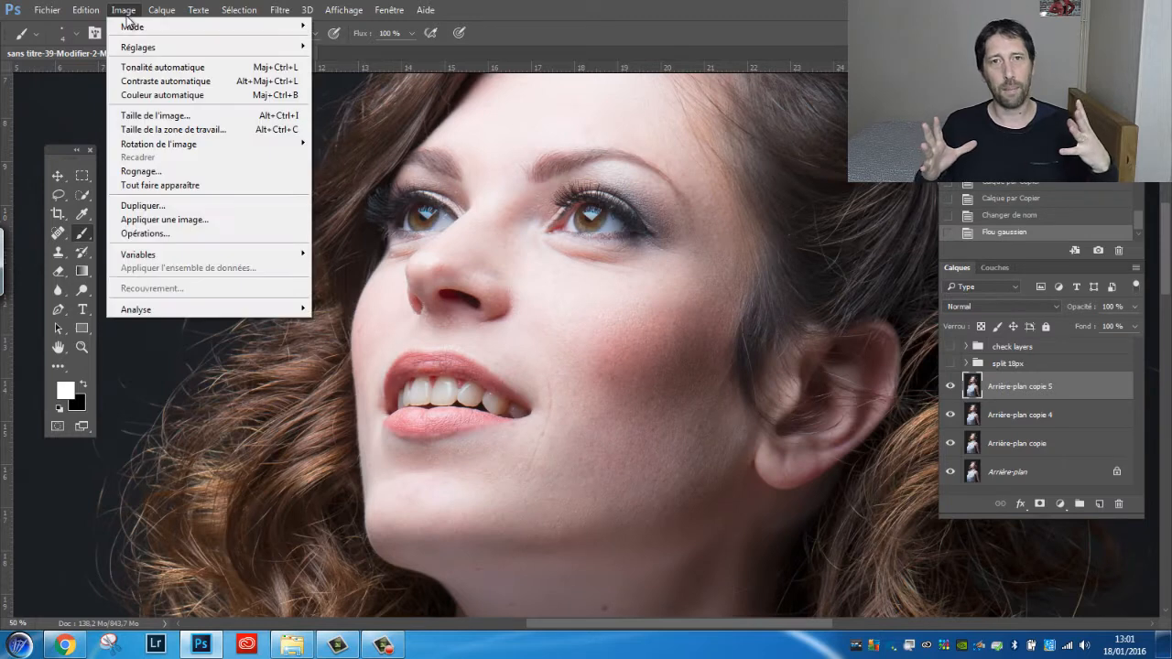
pyautogui.click(135, 221)
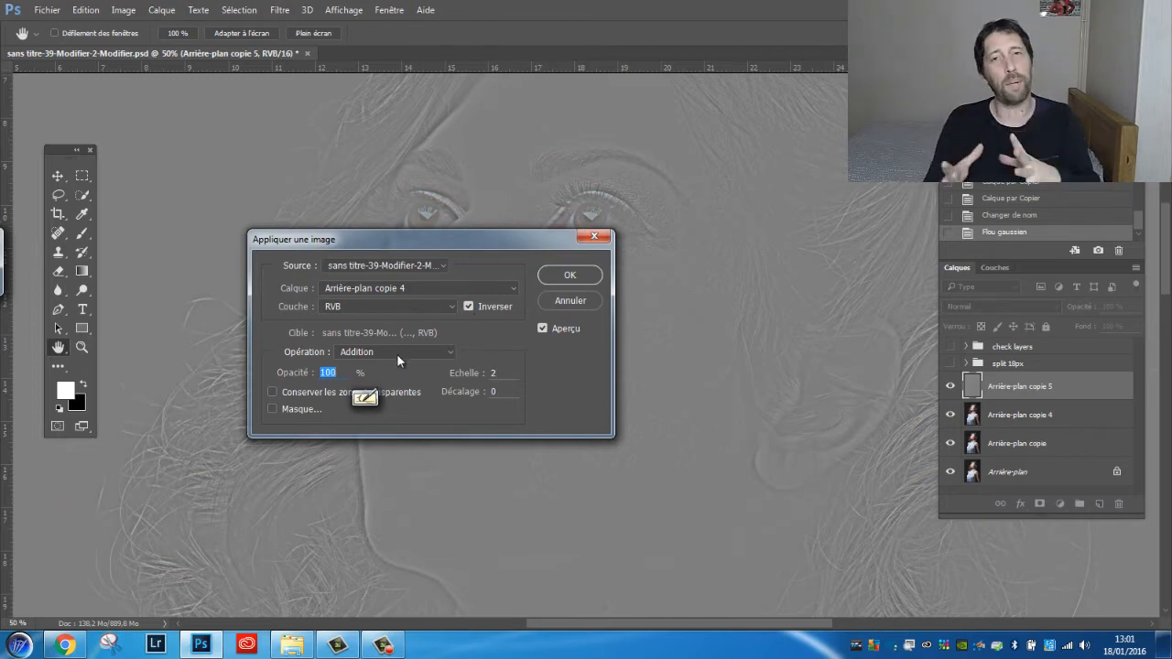
pyautogui.click(560, 275)
pyautogui.press('b')
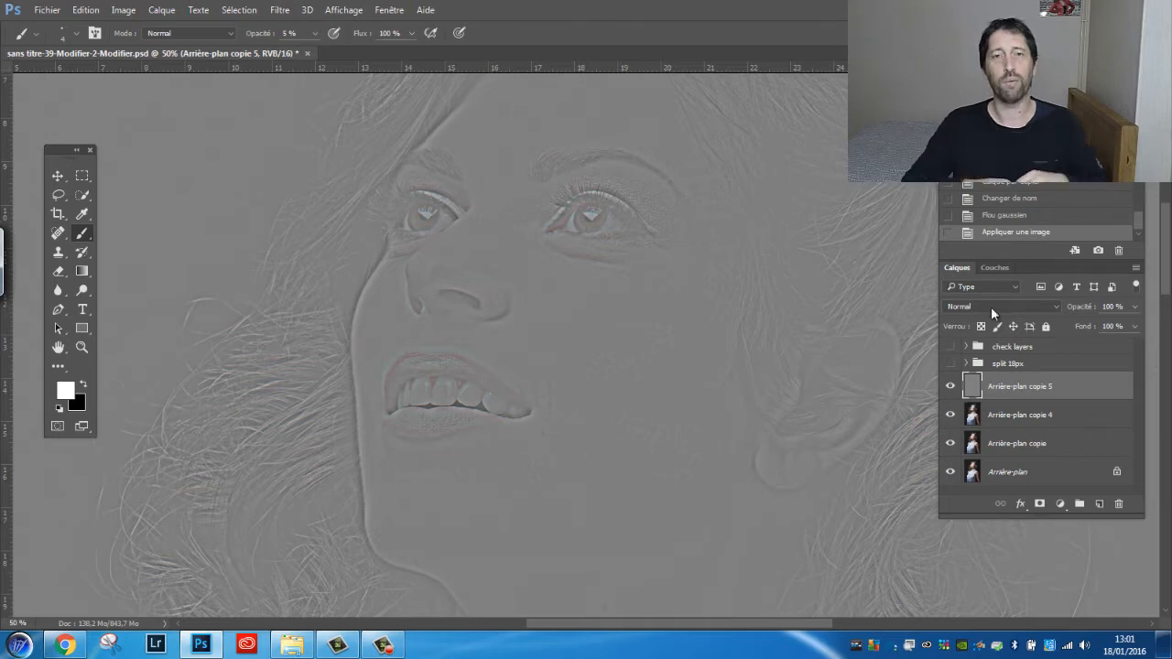
# Step: Set the Arrière-plan copie 5 layer's blend mode to Lumière linéaire and group it with Arrière-plan copie 4
pyautogui.click(991, 309)
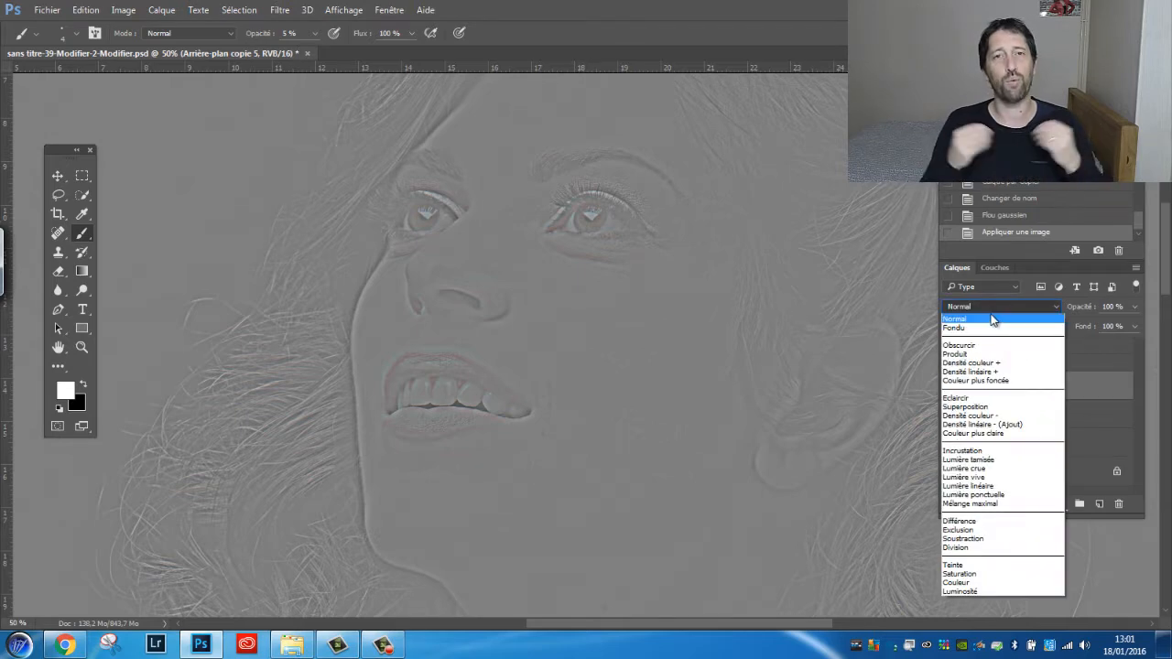
pyautogui.click(980, 486)
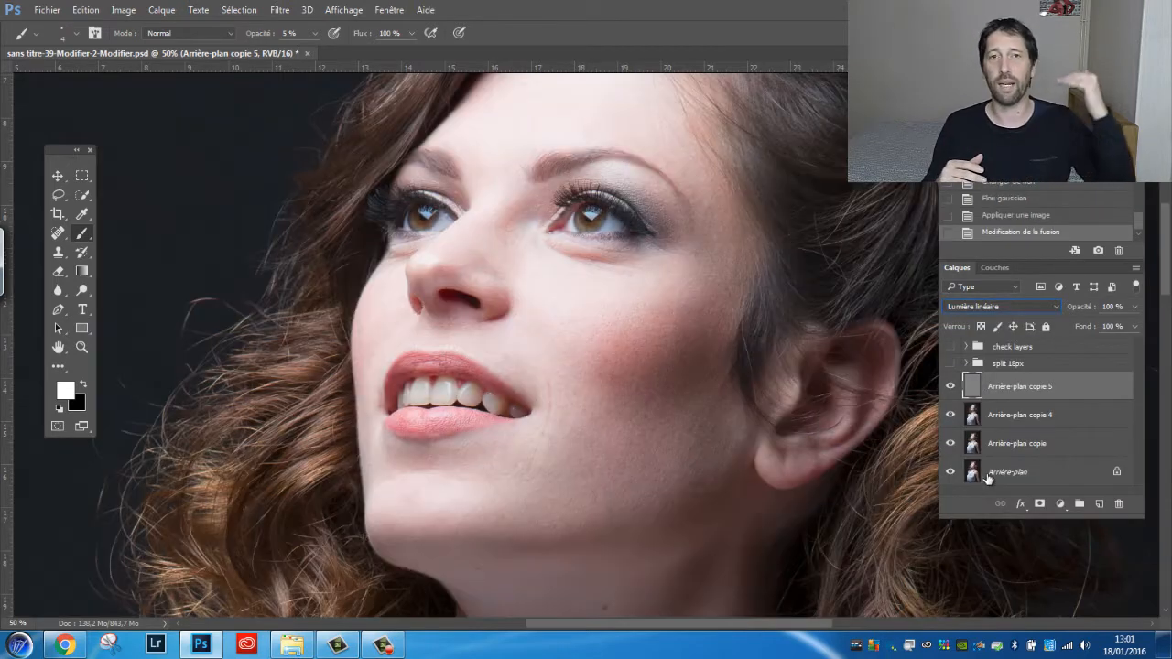
pyautogui.keyDown('shift'); pyautogui.click(1014, 427); pyautogui.keyUp('shift')
pyautogui.moveTo(1051, 419); pyautogui.dragTo(1078, 503)
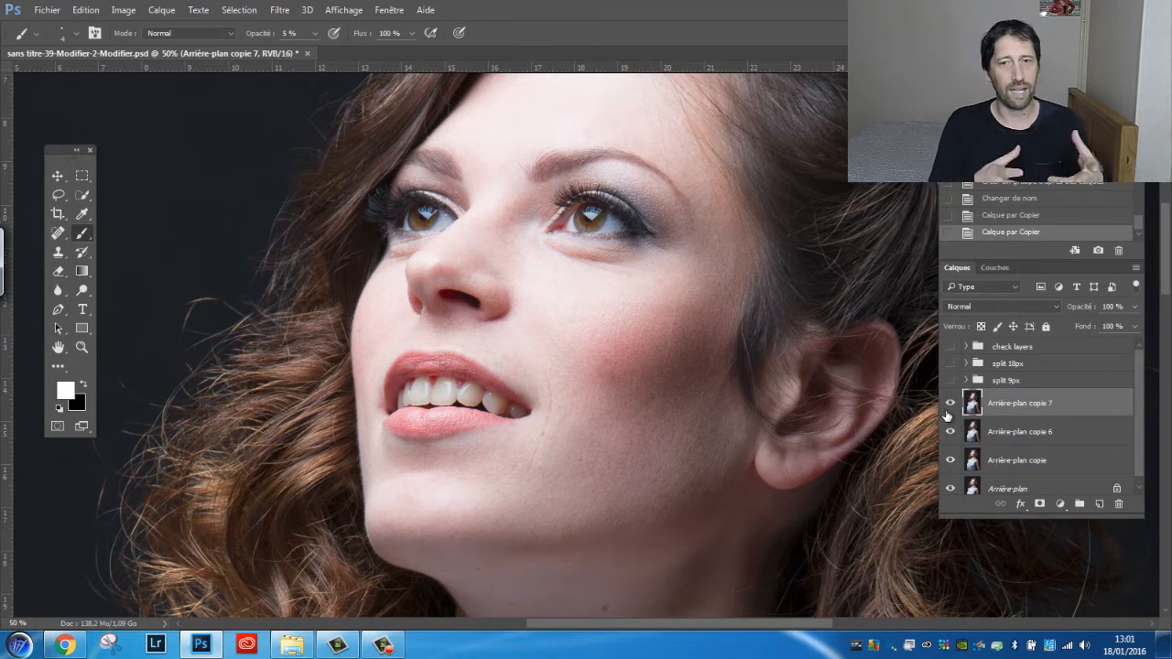
# Step: Hide the Arrière-plan copie 7 layer and apply a 6-pixel Gaussian blur to Arrière-plan copie 6
pyautogui.click(950, 405)
pyautogui.click(991, 437)
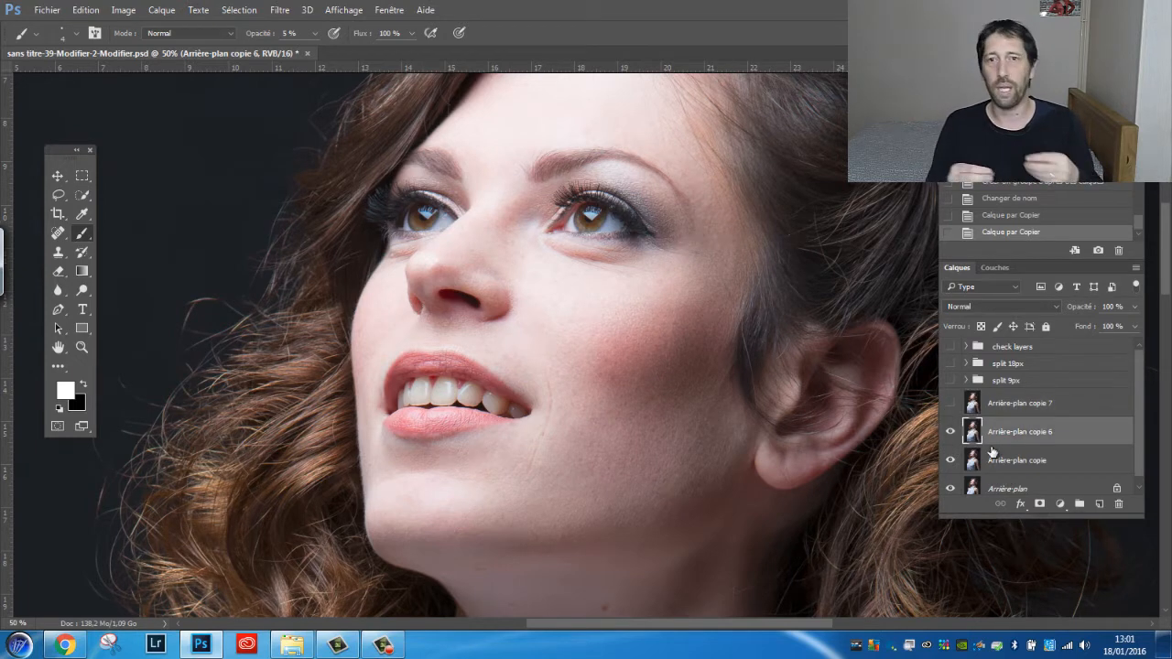
pyautogui.click(279, 11)
pyautogui.moveTo(320, 213)
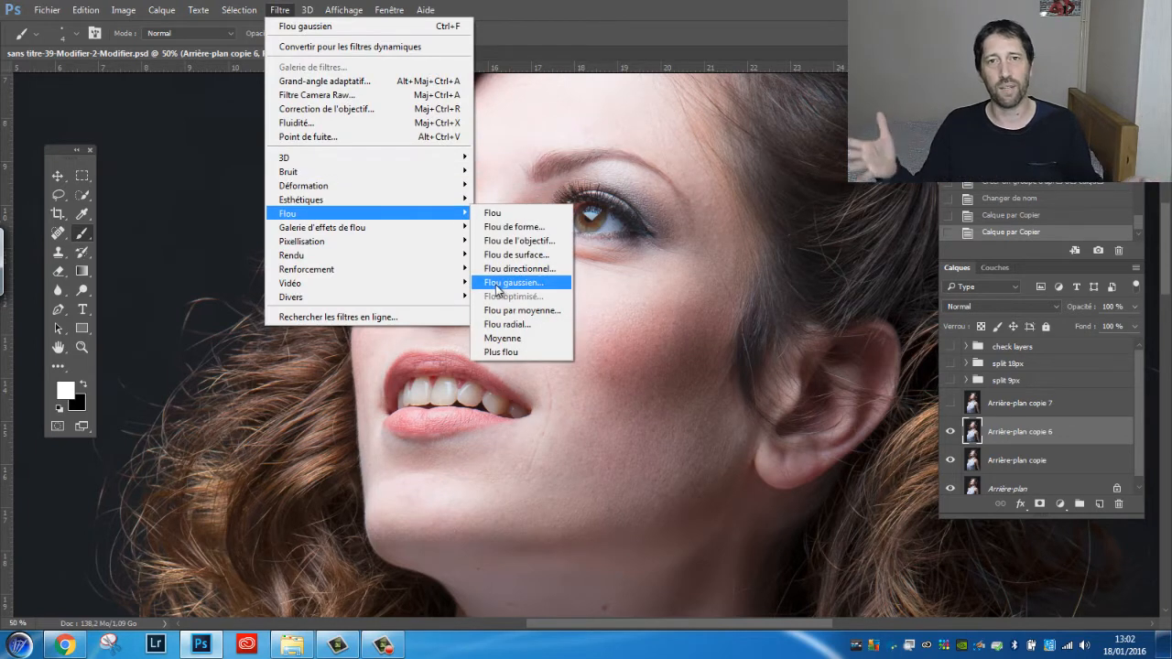
pyautogui.click(502, 282)
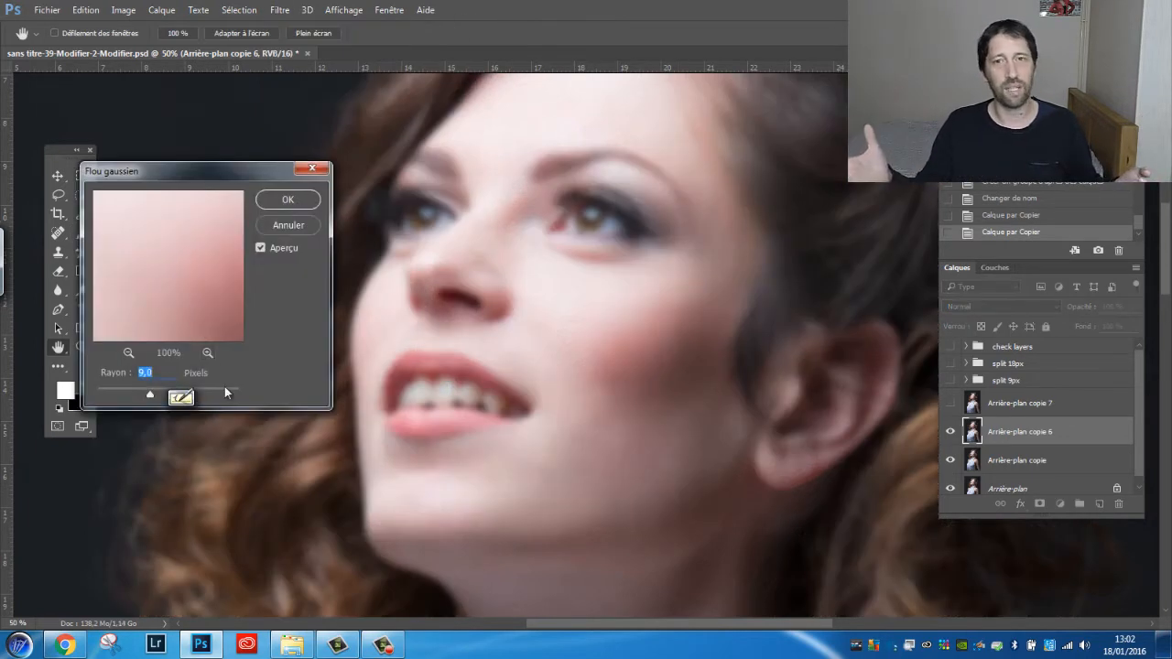
pyautogui.write('6')
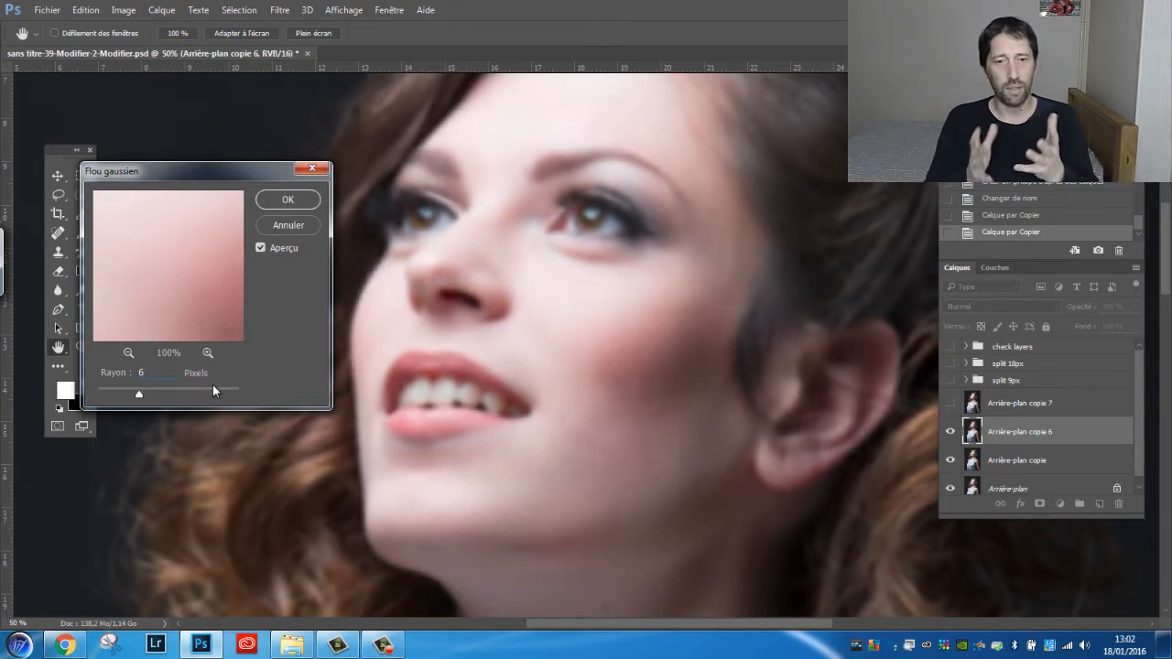
pyautogui.click(279, 198)
# Step: Show Arrière-plan copie 7, apply the inverted image of Arrière-plan copie 6 to it with Addition, and set its blend mode to Lumière linéaire
pyautogui.click(949, 403)
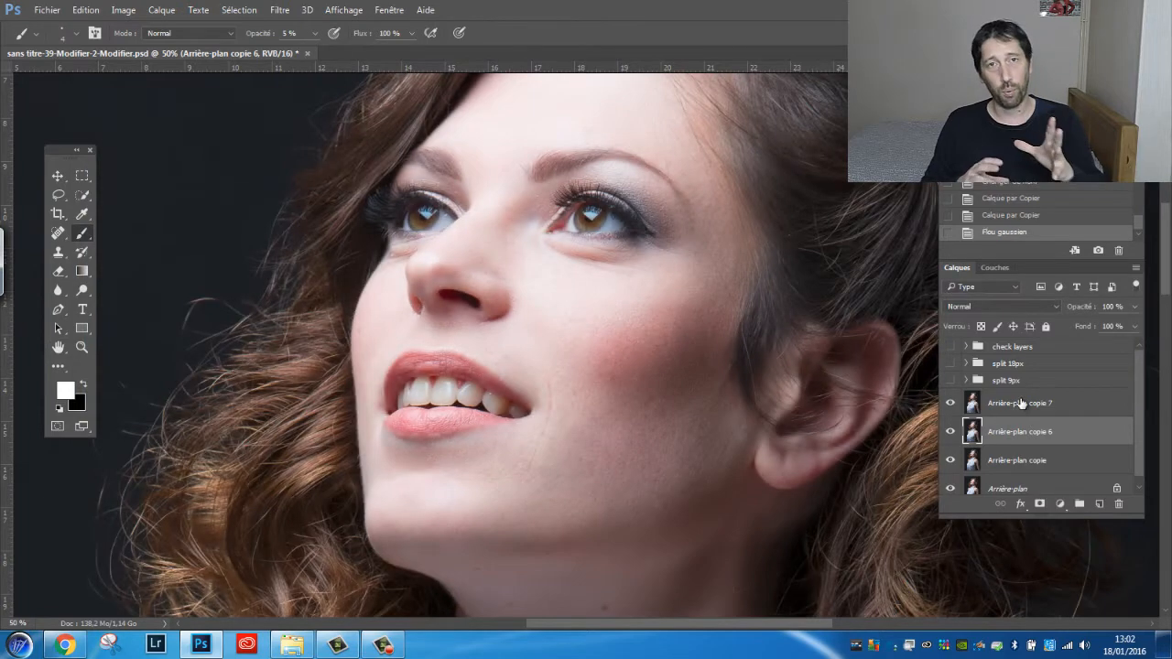
pyautogui.click(1021, 402)
pyautogui.click(162, 10)
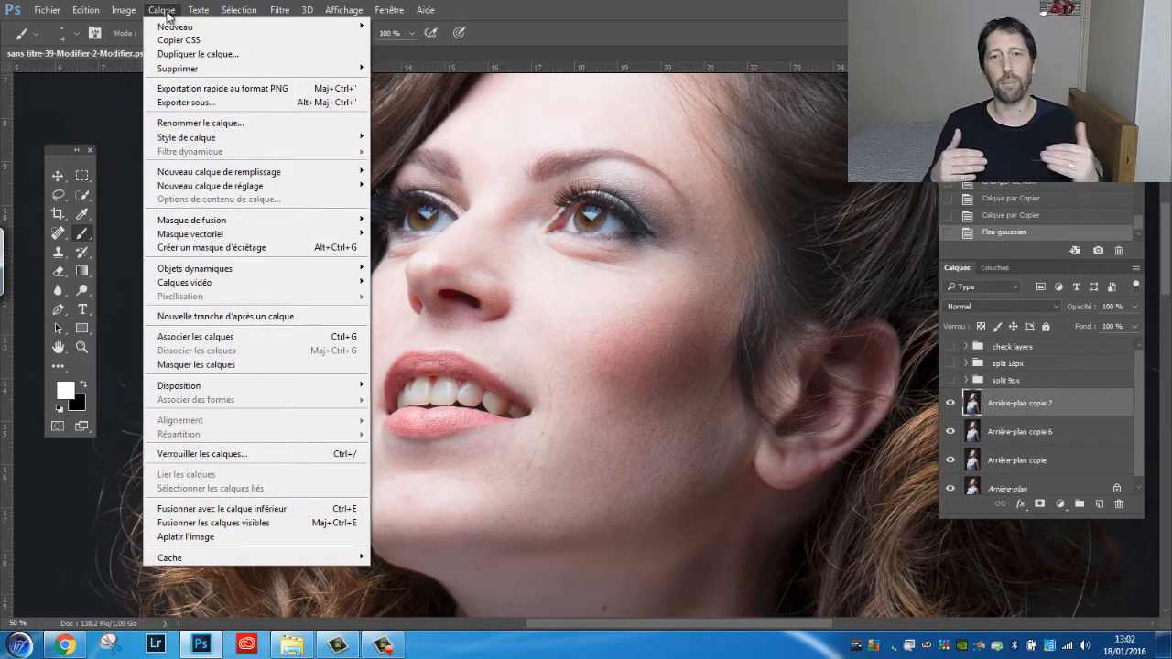
pyautogui.moveTo(123, 10)
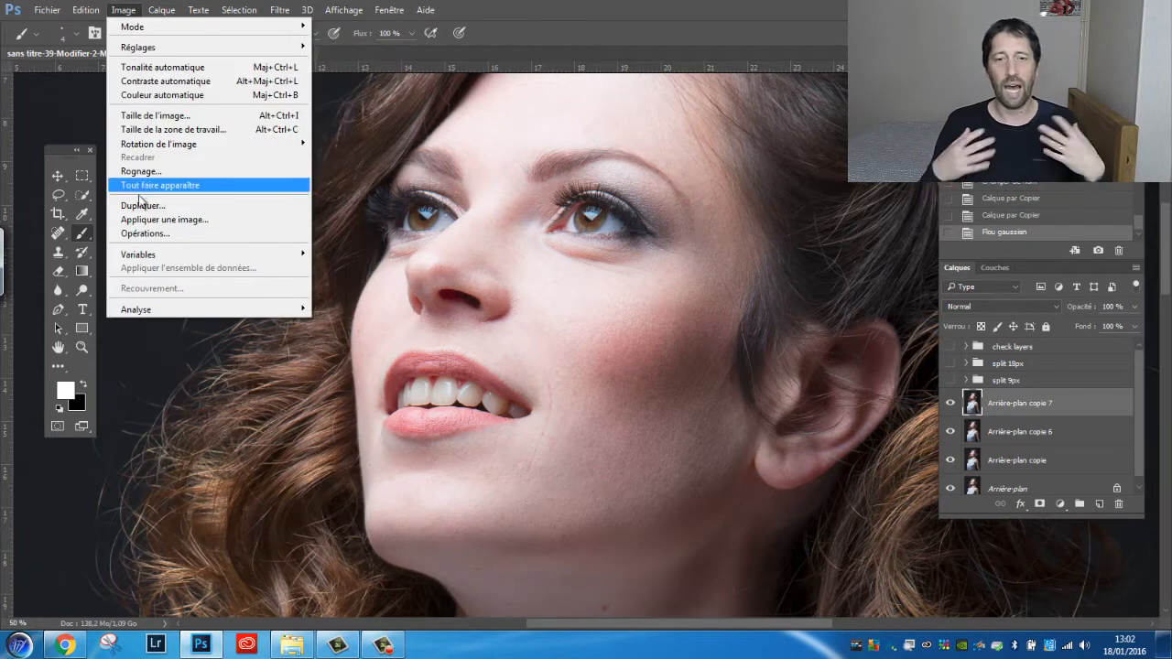
pyautogui.click(153, 221)
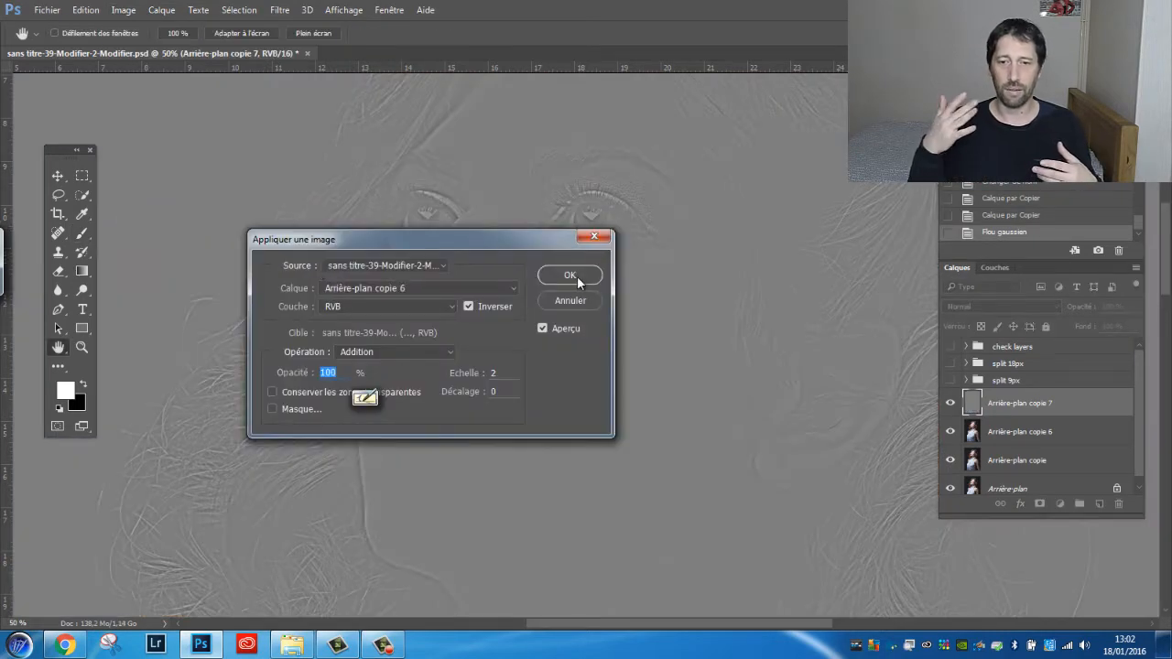
pyautogui.click(577, 275)
pyautogui.click(1002, 306)
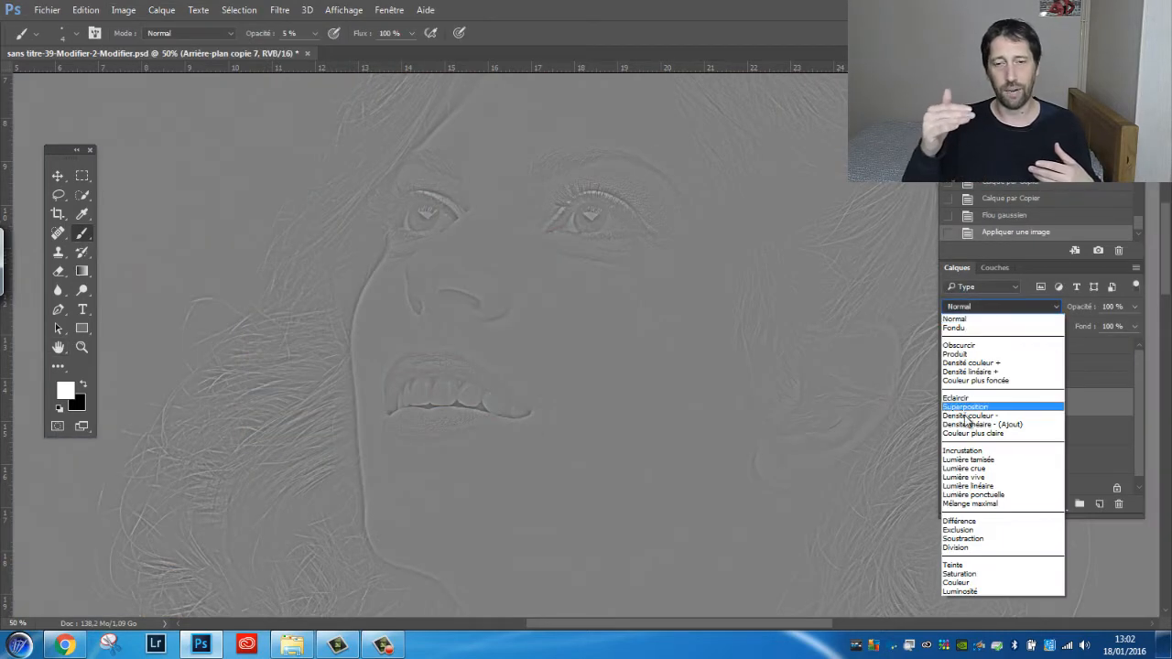
pyautogui.click(968, 486)
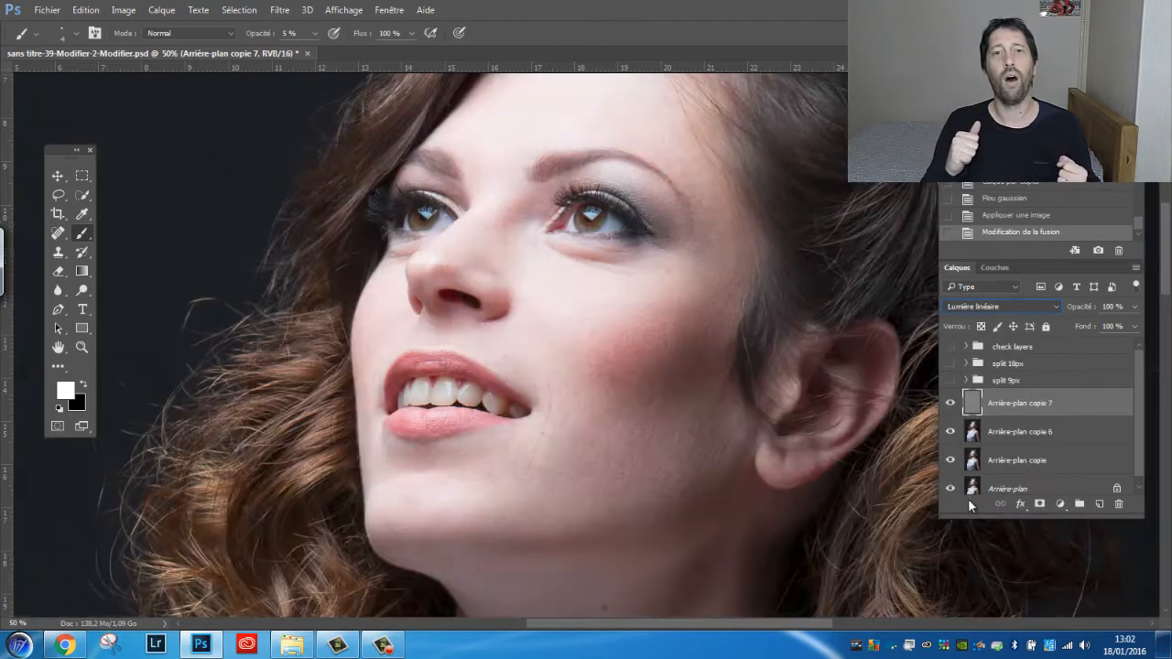
# Step: Group the Arrière-plan copie 7 and Arrière-plan copie 6 layers and name the group split 6px
pyautogui.keyDown('shift'); pyautogui.click(1001, 430); pyautogui.keyUp('shift')
pyautogui.hotkey('ctrl', 'g')
pyautogui.doubleClick(997, 396)
pyautogui.write('split 6')
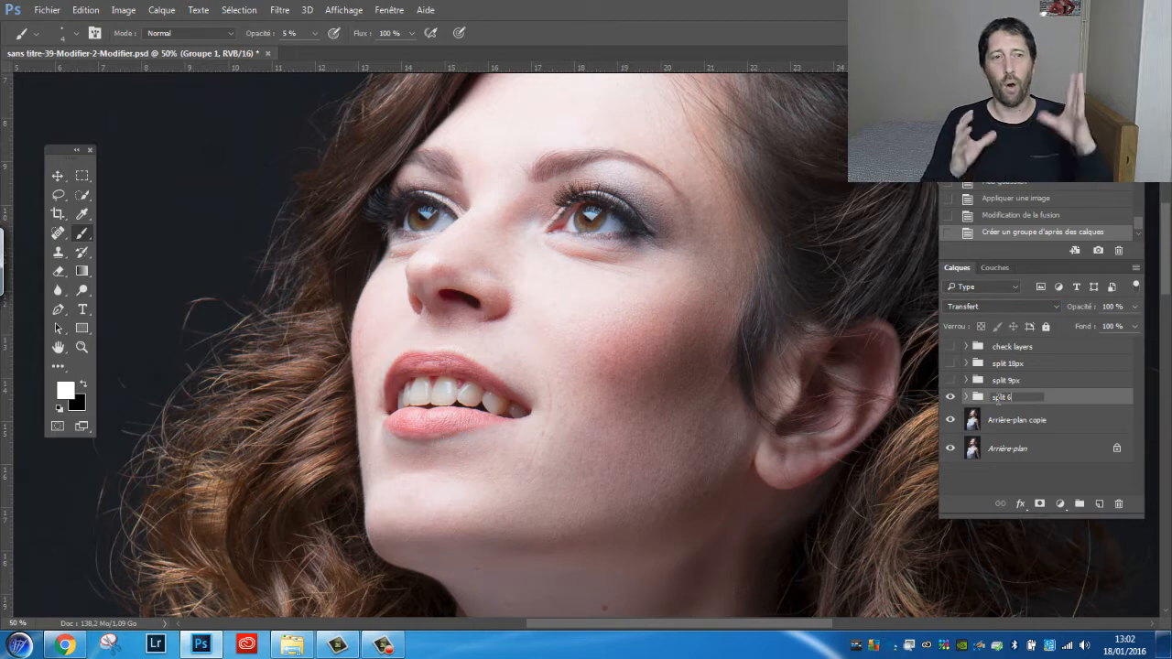
pyautogui.write('px')
pyautogui.press('Return')
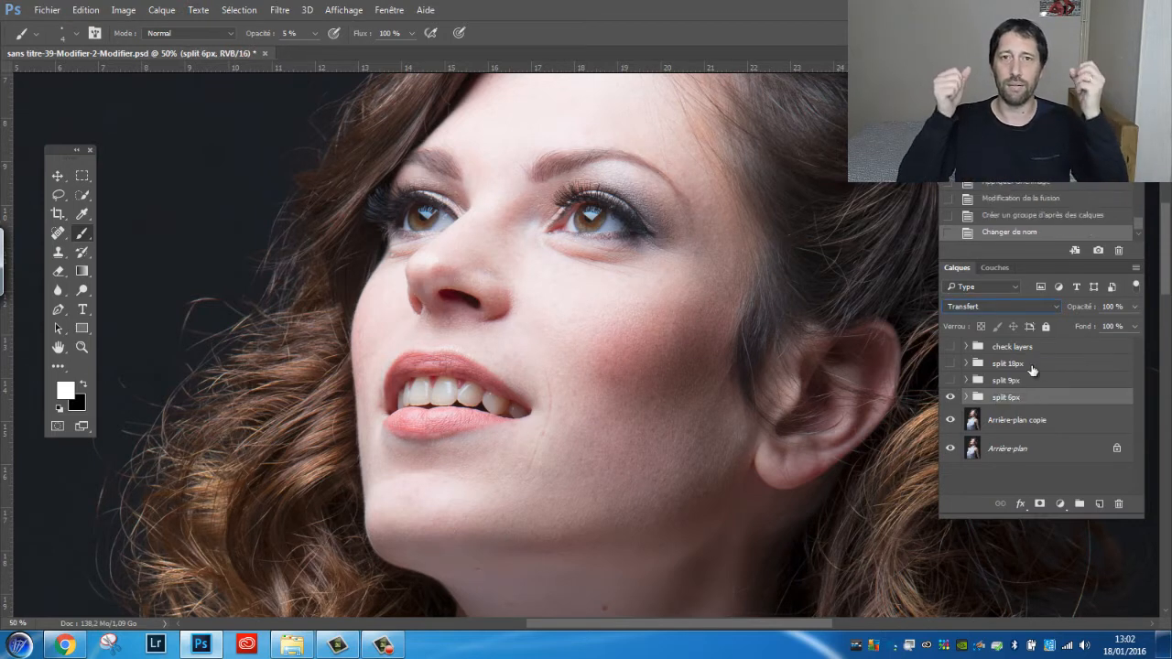
# Step: Duplicate the Arrière-plan copie layer twice, and hide the split 6px group and the upper duplicate
pyautogui.click(988, 427)
pyautogui.hotkey('ctrl', 'j')
pyautogui.hotkey('ctrl', 'j')
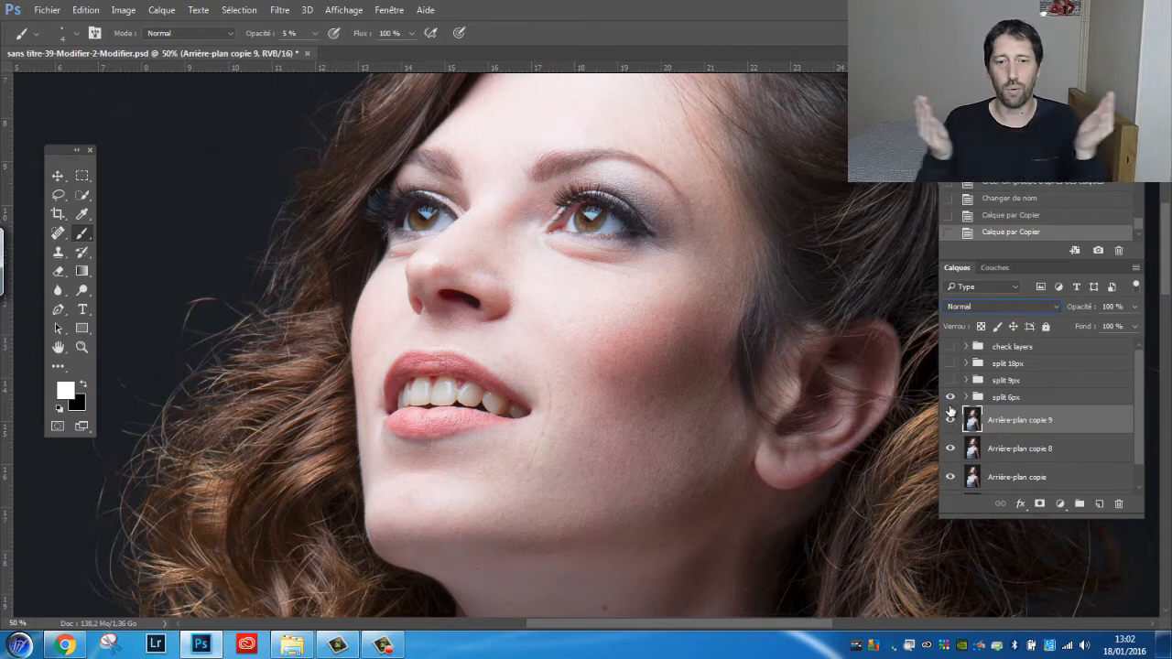
pyautogui.click(949, 396)
pyautogui.click(952, 421)
# Step: Apply a Gaussian blur with a 3-pixel radius to the Arrière-plan copie 8 layer
pyautogui.click(1023, 450)
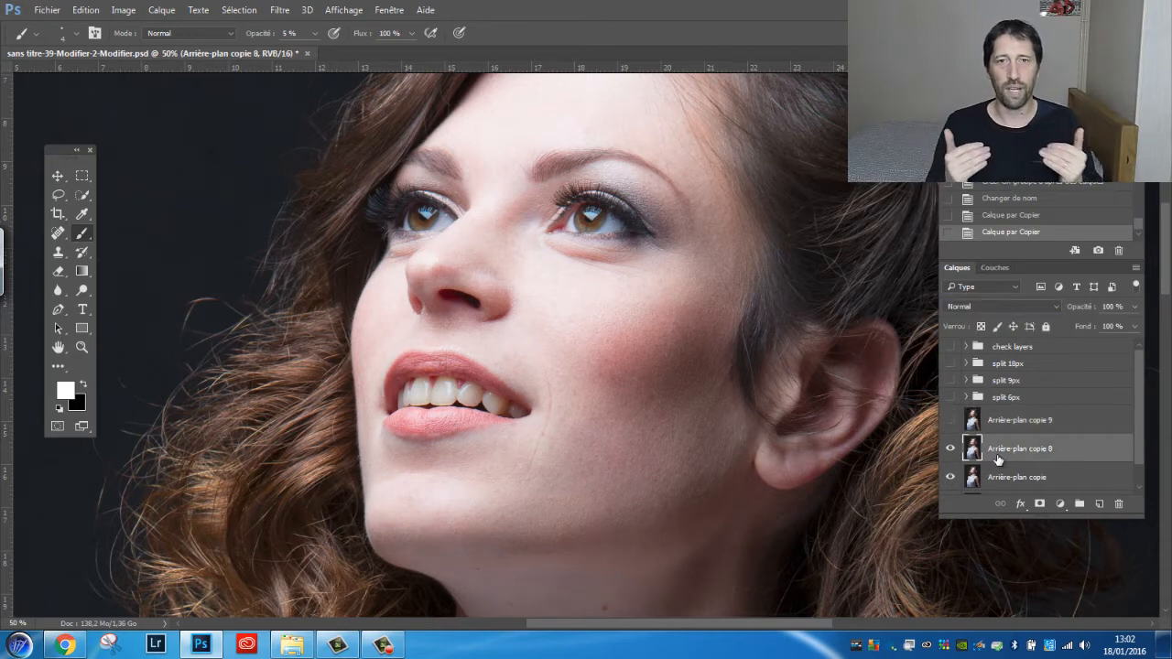
pyautogui.click(124, 11)
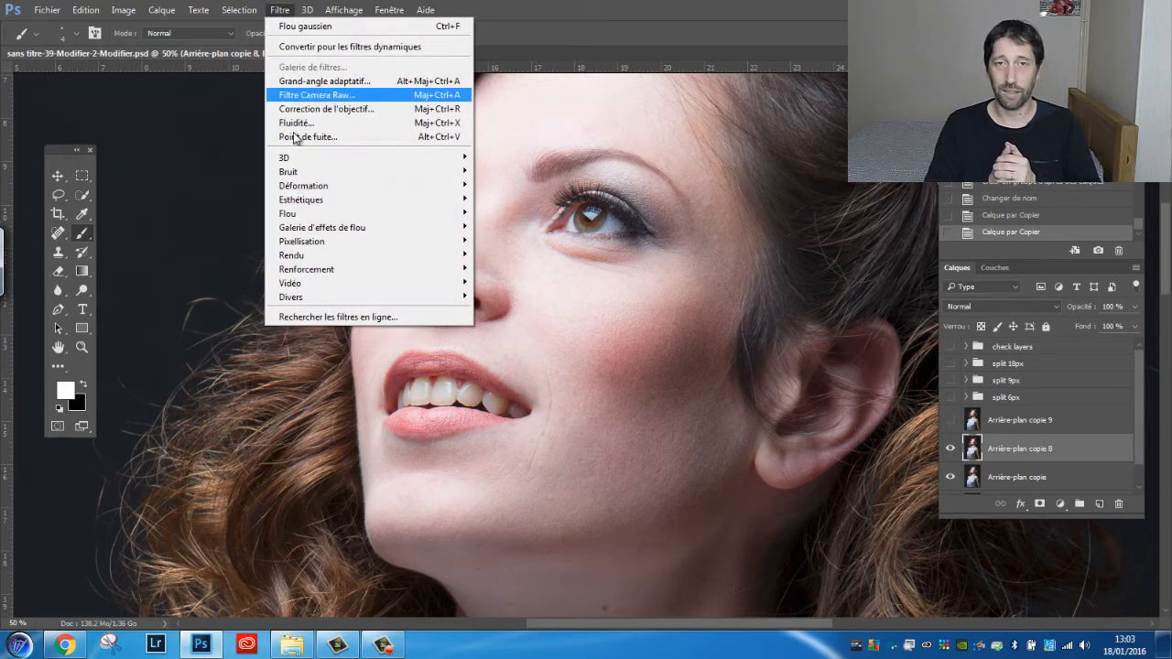
pyautogui.moveTo(296, 216)
pyautogui.click(513, 282)
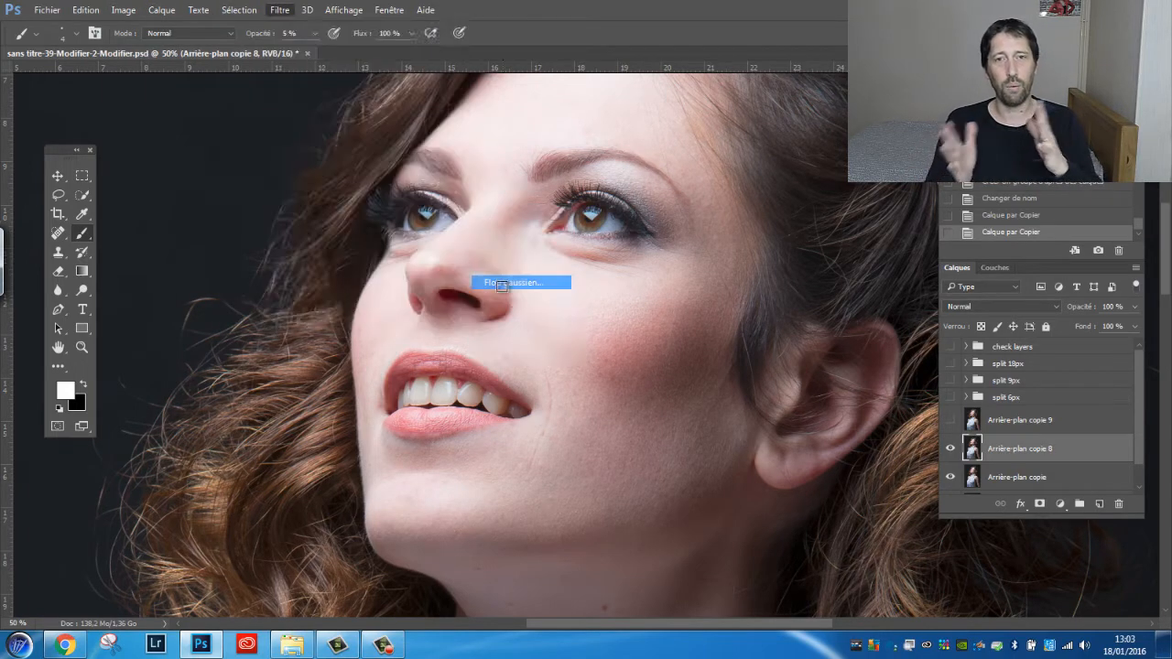
pyautogui.write('3')
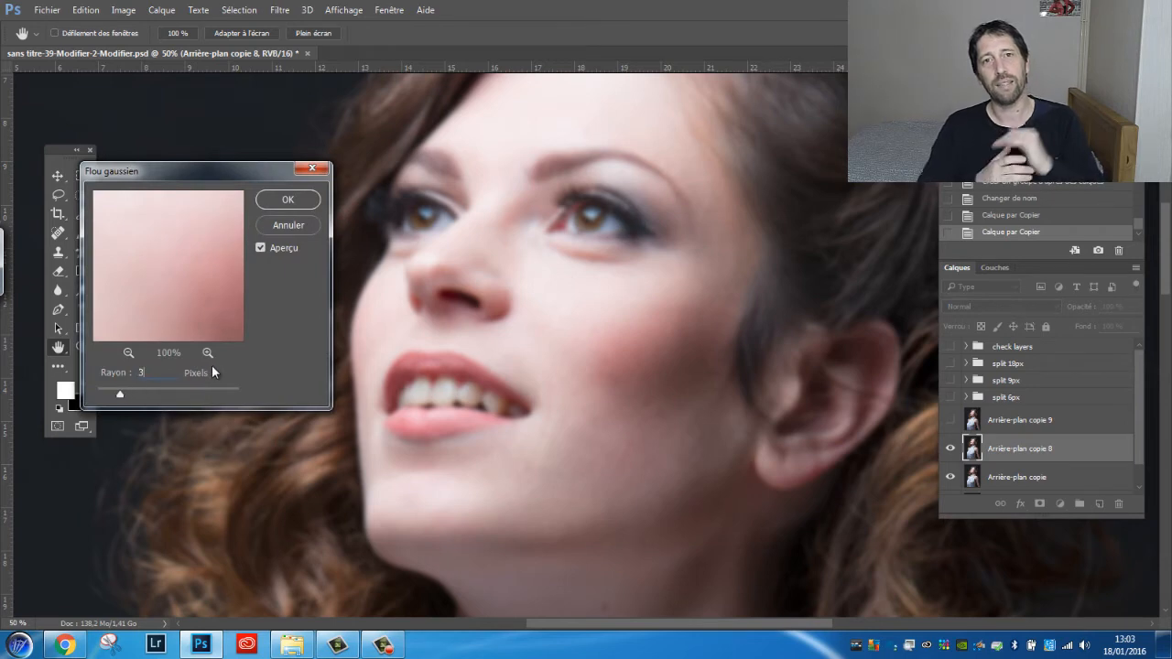
pyautogui.click(289, 201)
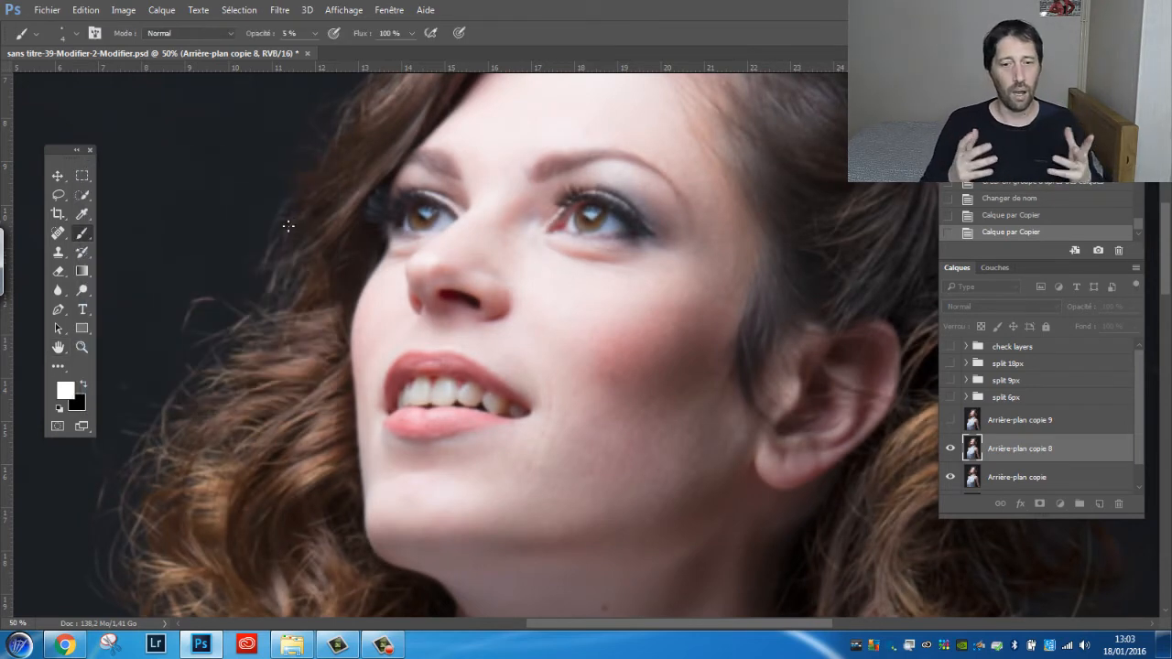
# Step: Show Arrière-plan copie 9, apply the inverted image of Arrière-plan copie 8 to it with Addition, and set its blend mode to Lumière linéaire
pyautogui.click(950, 419)
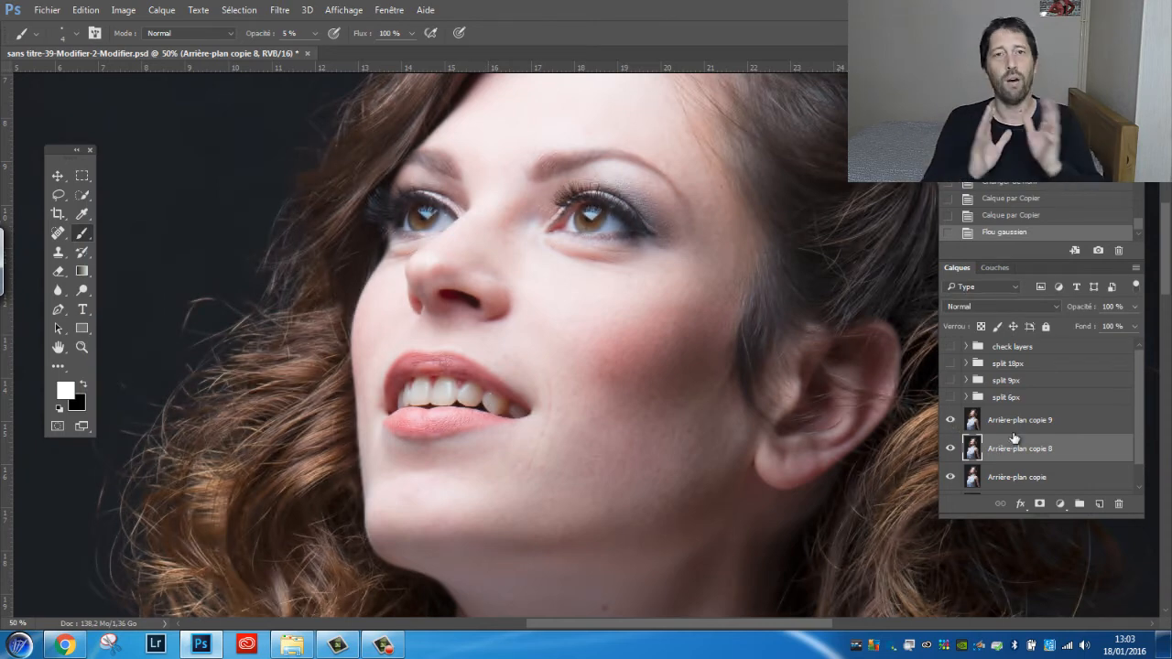
pyautogui.click(972, 426)
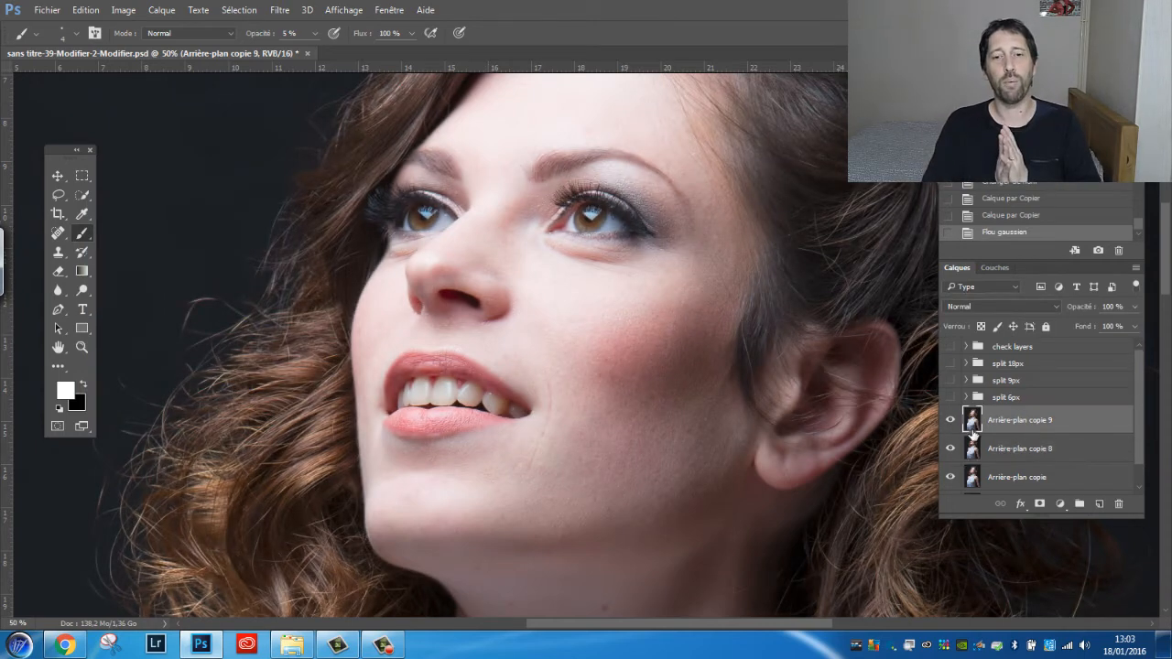
pyautogui.click(123, 11)
pyautogui.click(155, 220)
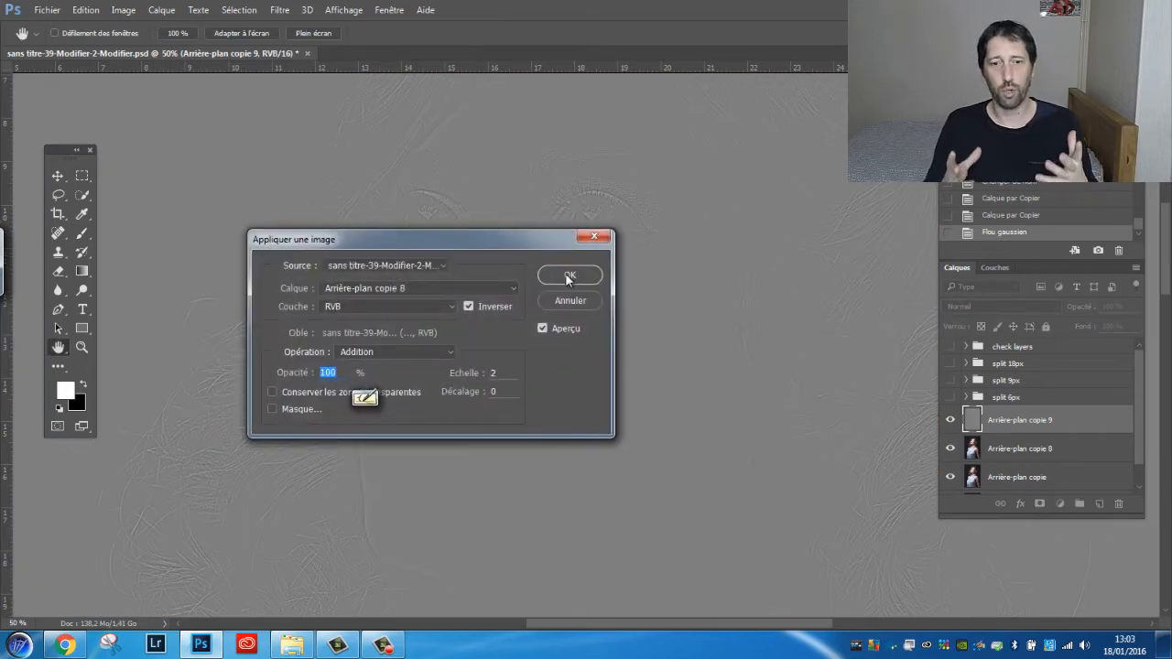
pyautogui.click(574, 280)
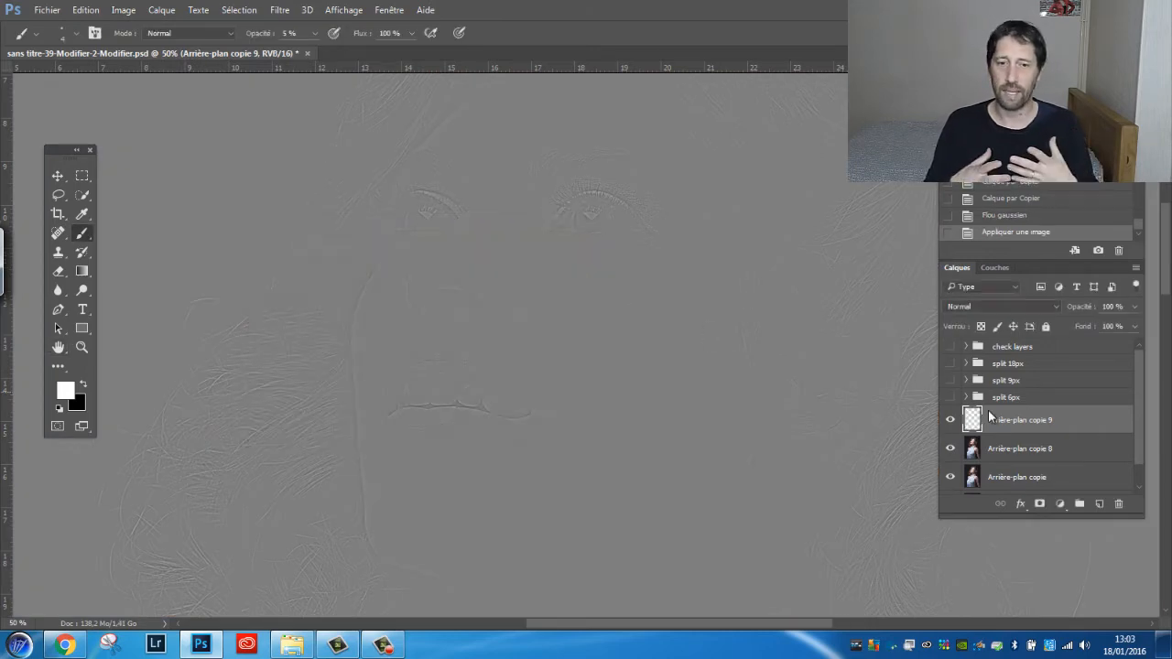
pyautogui.click(964, 310)
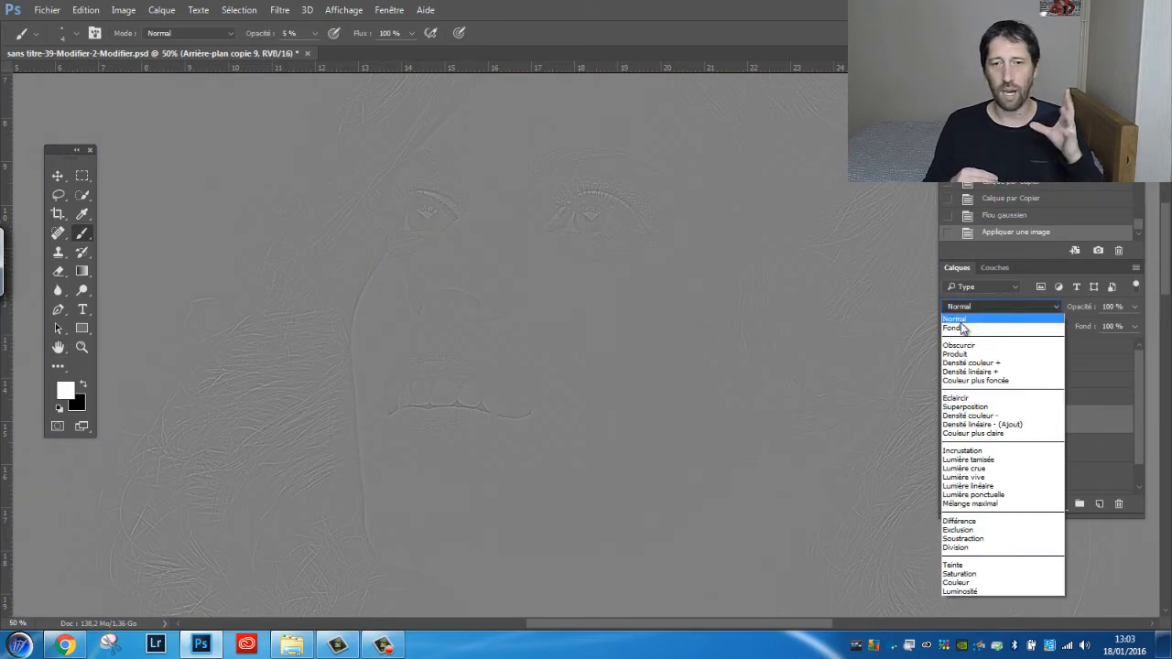
pyautogui.click(965, 486)
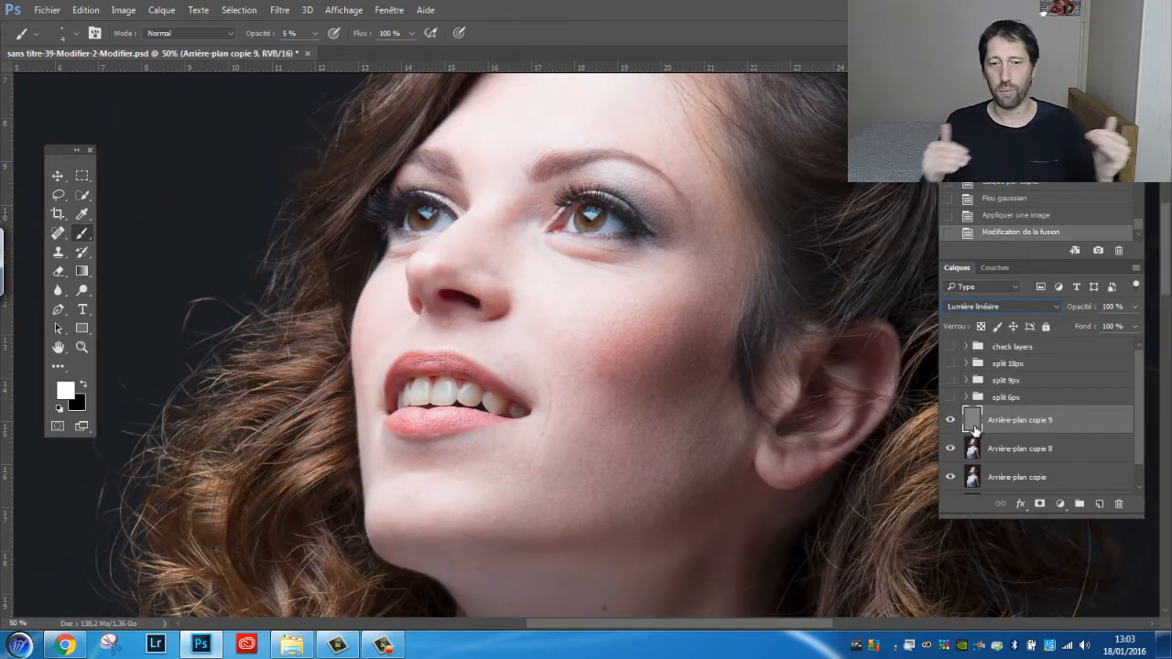
# Step: Group the Arrière-plan copie 9 and Arrière-plan copie 8 layers, and save the document
pyautogui.keyDown('shift'); pyautogui.click(994, 451); pyautogui.keyUp('shift')
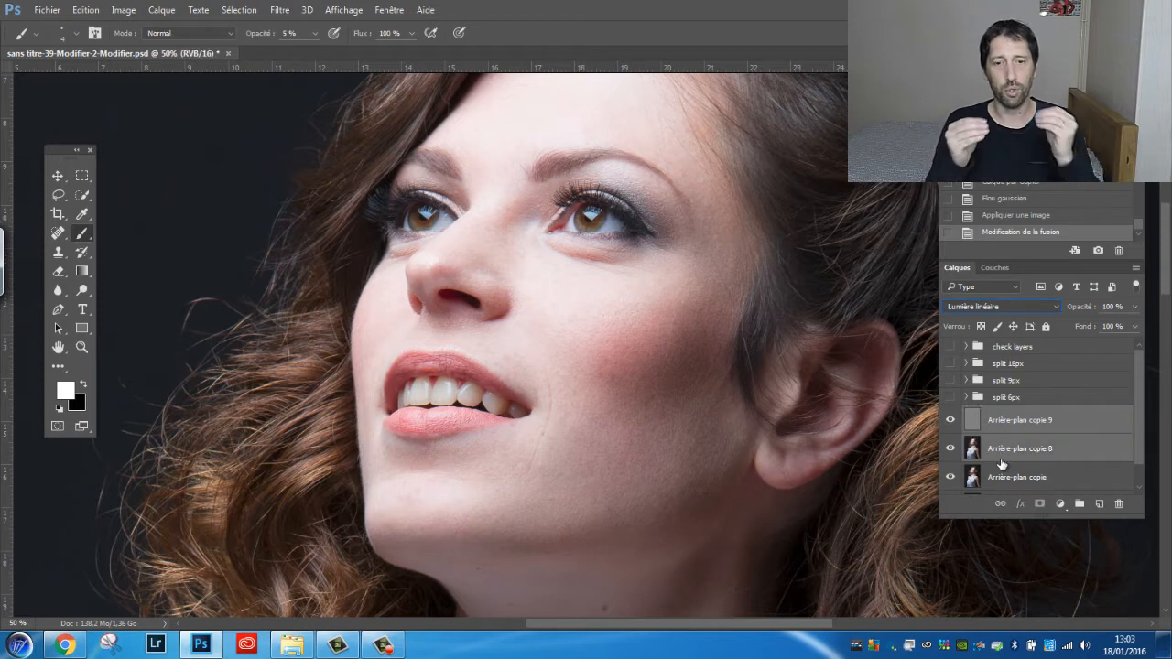
pyautogui.moveTo(1030, 455); pyautogui.dragTo(1087, 501)
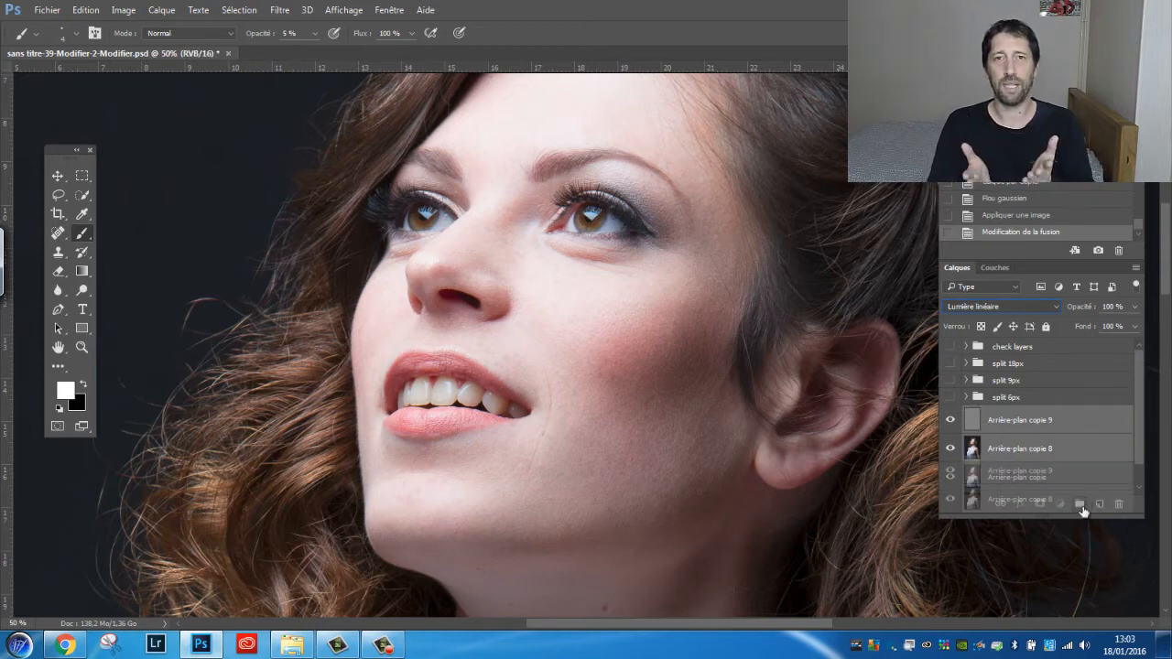
pyautogui.hotkey('ctrl', 's')
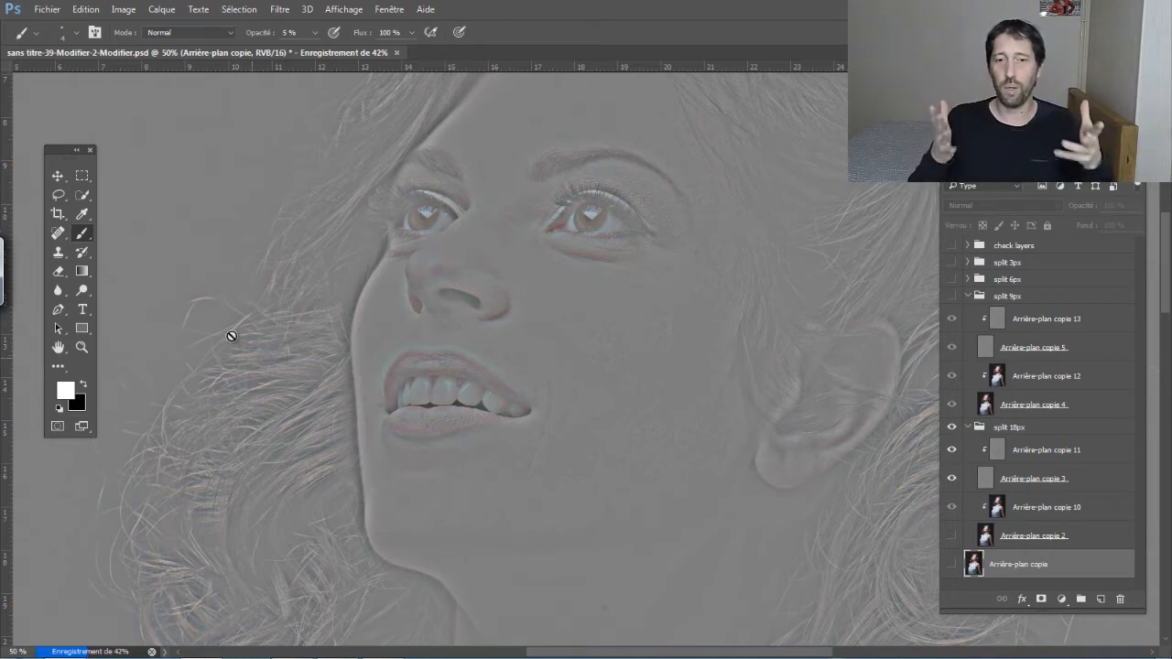
# Step: Examine the split 18px group's blurred and texture layers separately at 100% by toggling Arrière-plan copie 2 and Arrière-plan copie 3
pyautogui.click(952, 541)
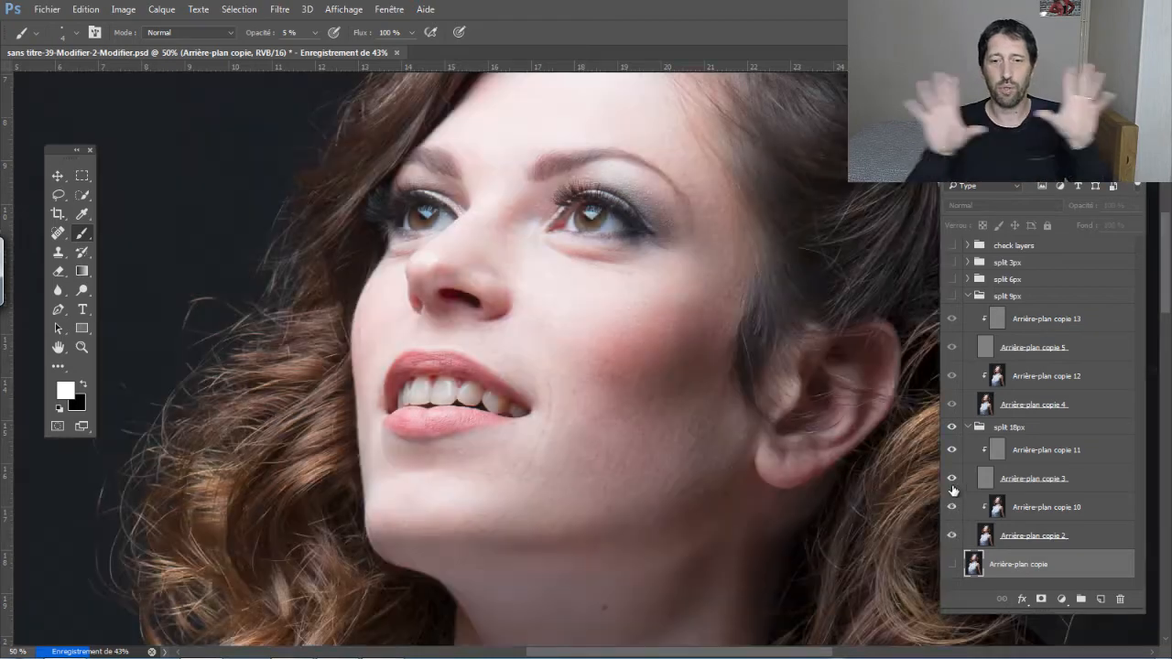
pyautogui.click(952, 478)
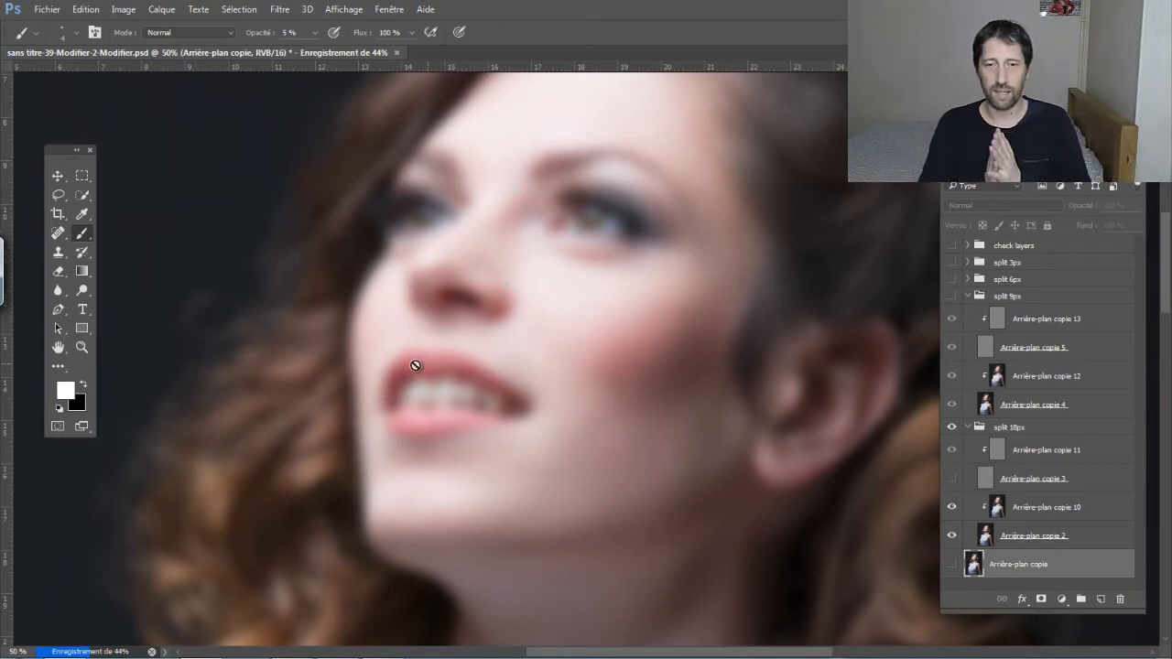
pyautogui.hotkey('ctrl', '1')
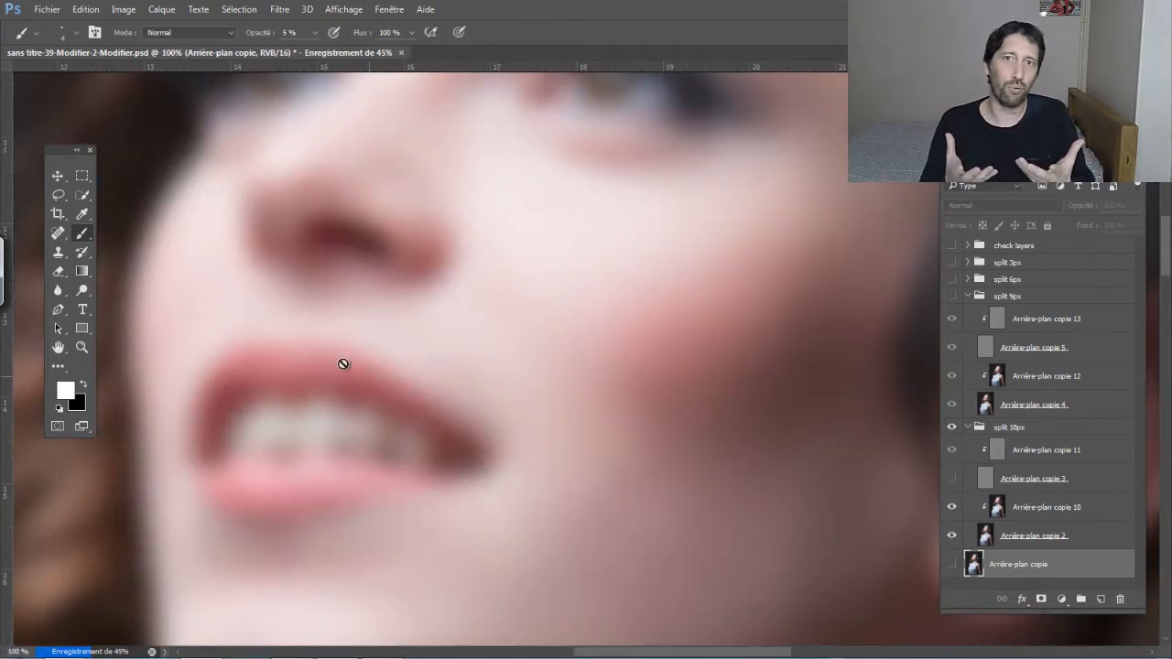
pyautogui.click(951, 477)
pyautogui.click(952, 535)
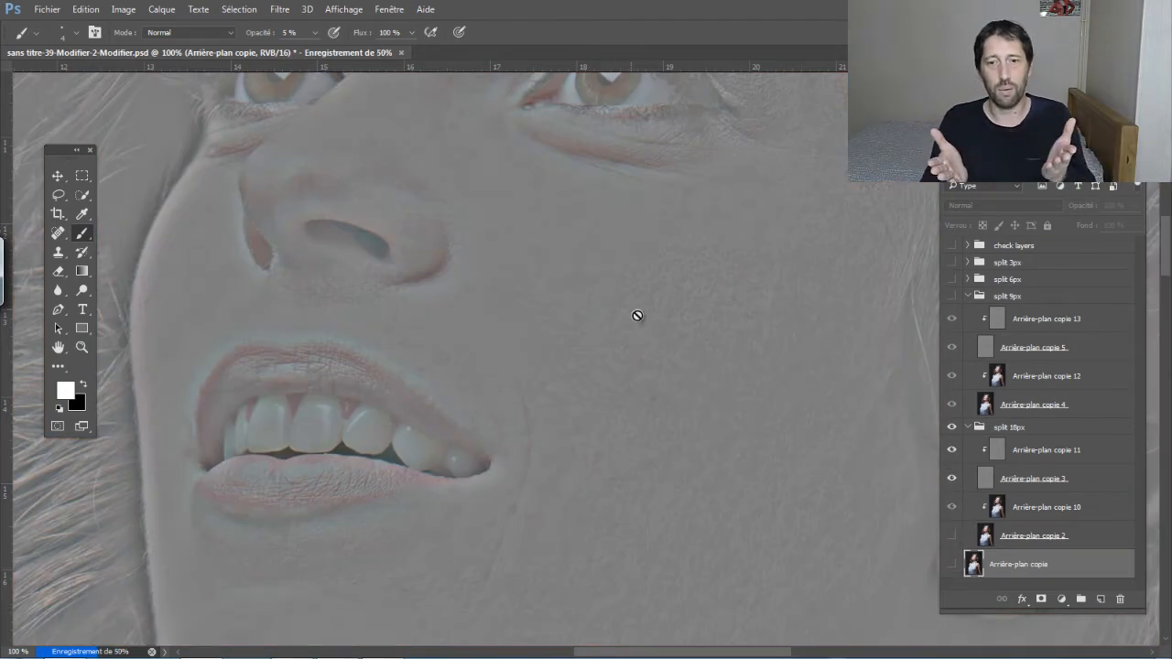
pyautogui.click(952, 535)
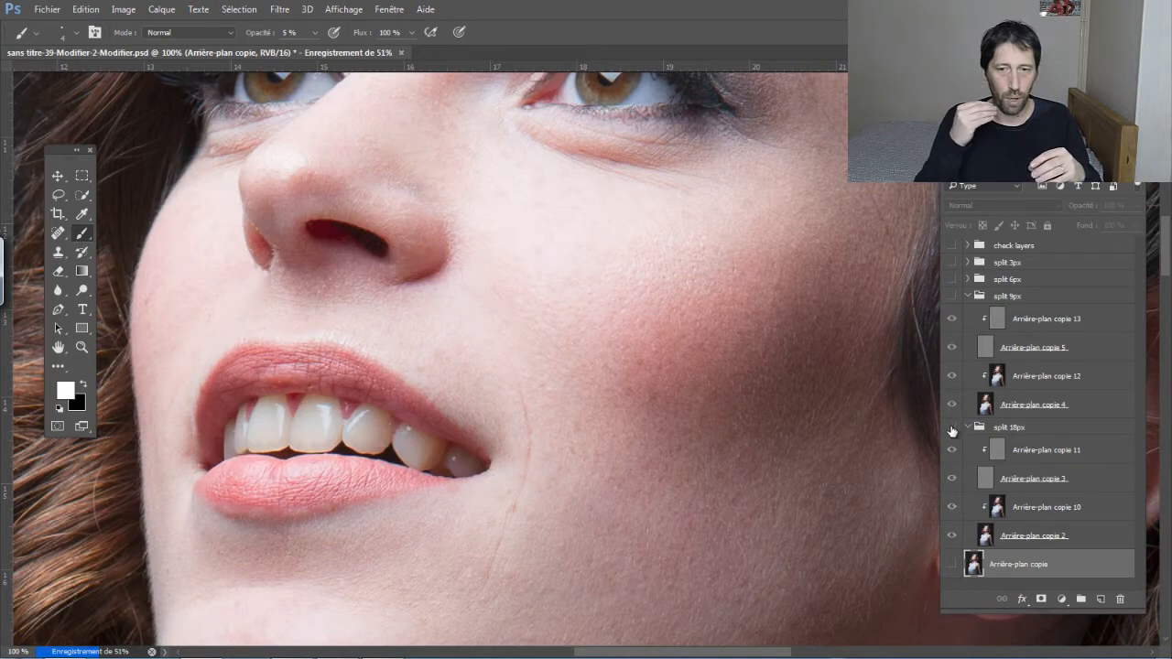
# Step: Compare the skin texture in the split 9px and split 18px groups by toggling the groups and their blurred base layers
pyautogui.click(952, 427)
pyautogui.click(952, 296)
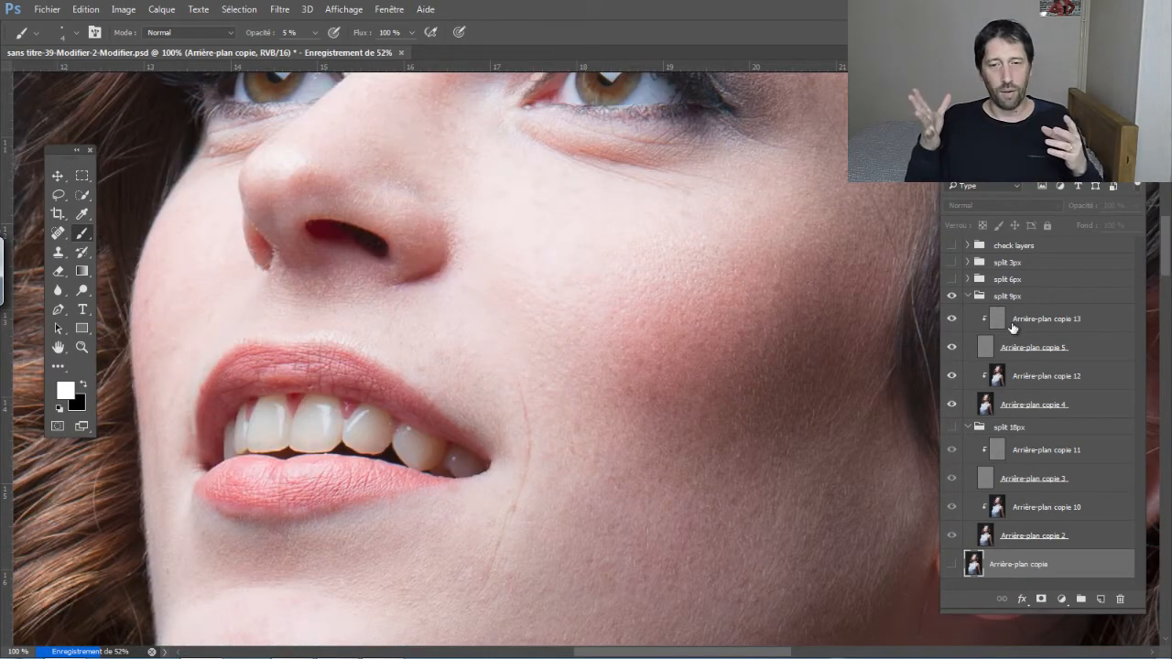
pyautogui.click(952, 405)
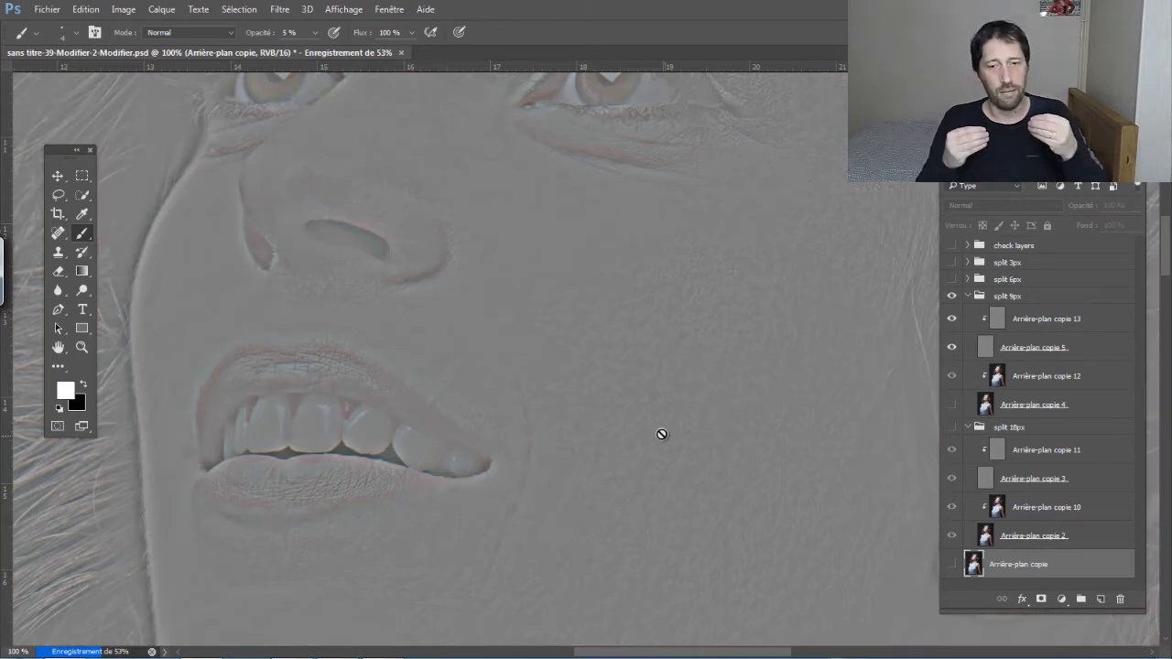
pyautogui.click(952, 538)
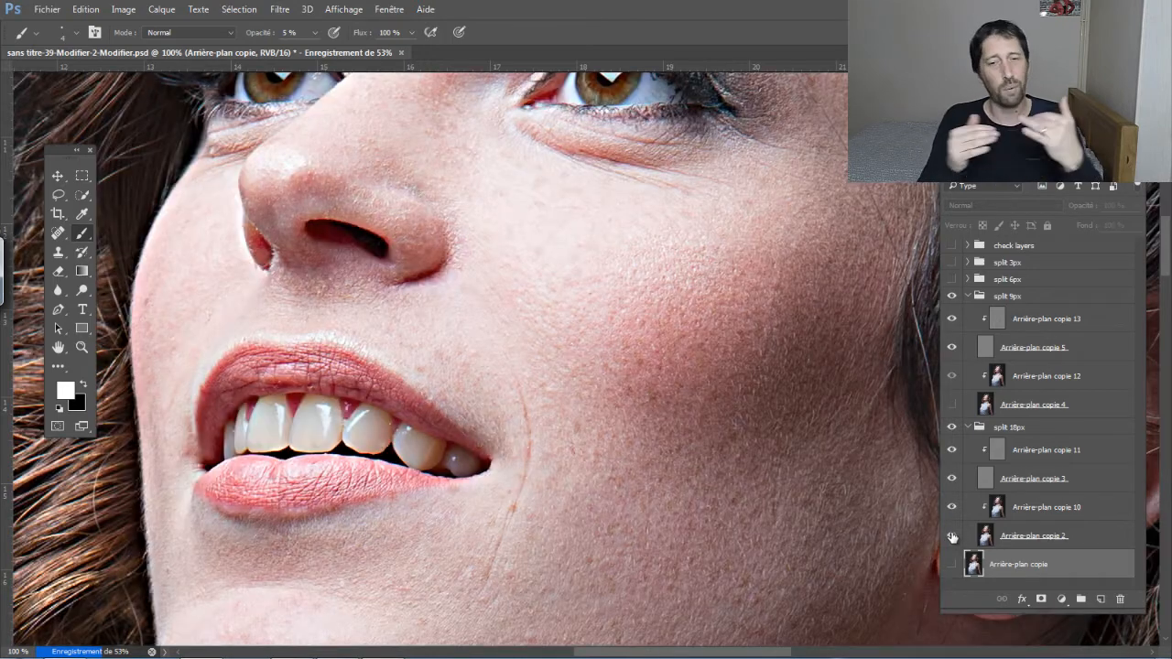
pyautogui.click(951, 538)
pyautogui.click(952, 297)
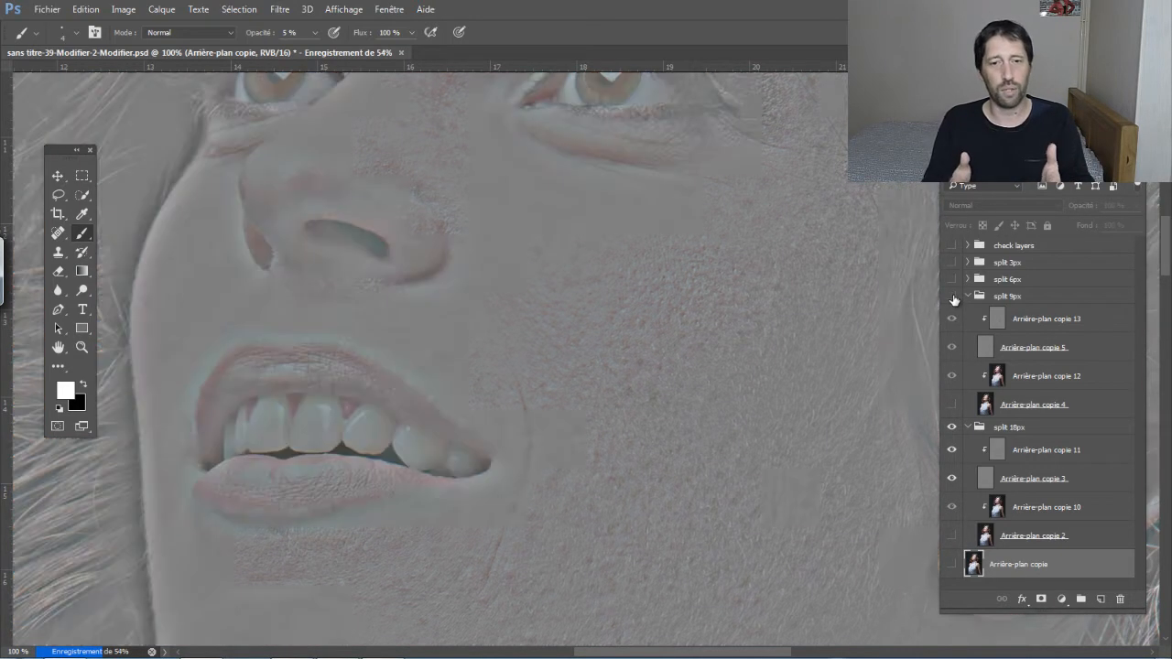
pyautogui.click(952, 427)
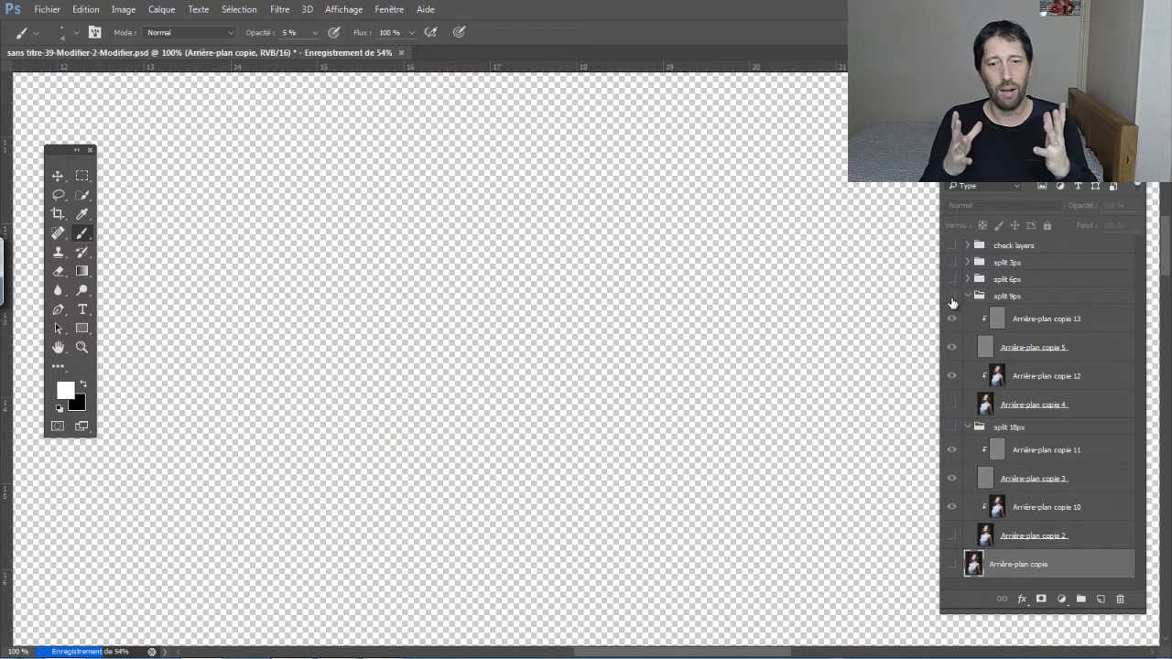
# Step: Show the split 9px group with its Arrière-plan copie 4 layer, and hide Arrière-plan copie 5 to examine only the blurred tones
pyautogui.click(951, 297)
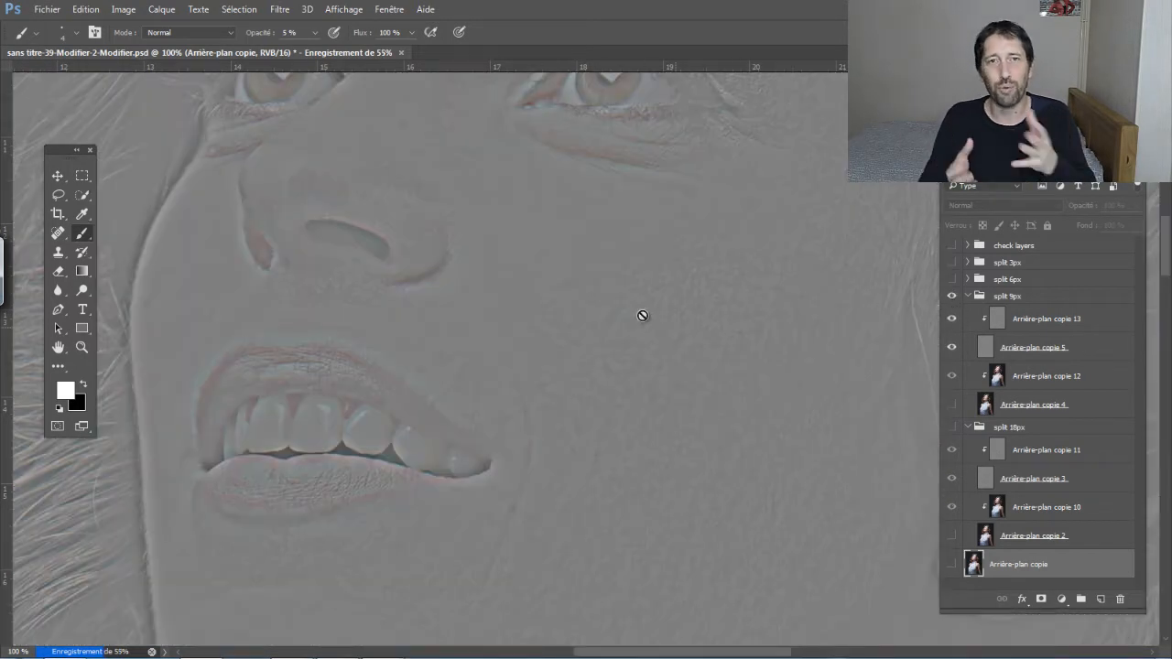
pyautogui.click(952, 404)
pyautogui.click(952, 347)
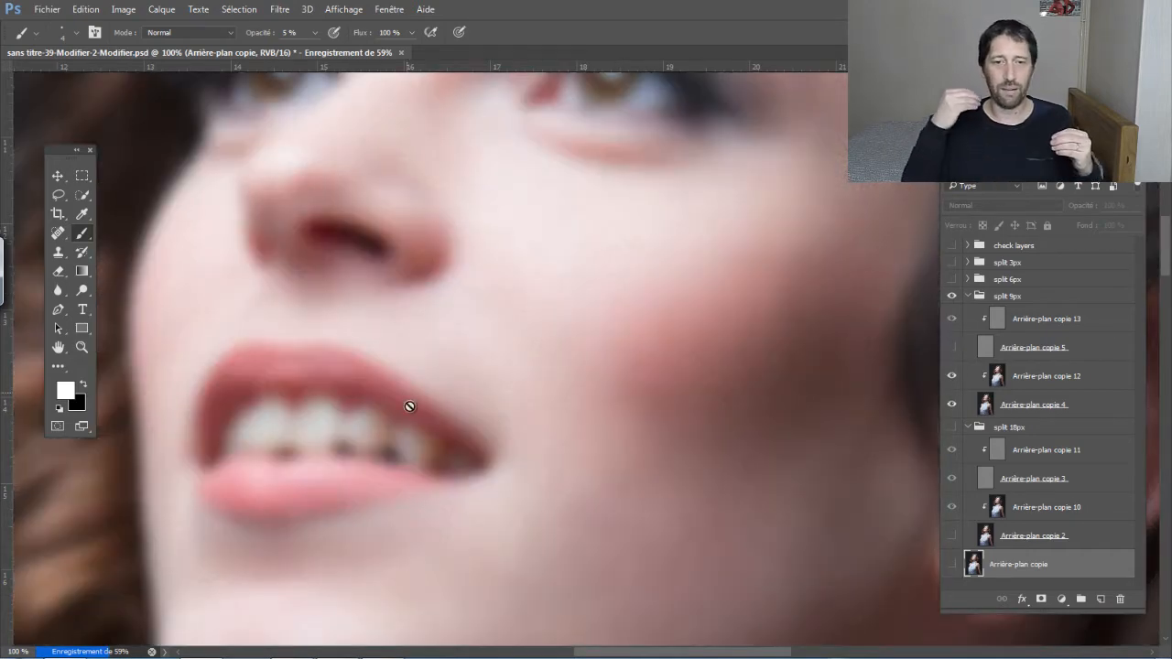
# Step: Hide the split 9px group, show split 6px, and examine its texture alone at reduced zoom with Arrière-plan copie 6 hidden
pyautogui.click(951, 297)
pyautogui.click(966, 296)
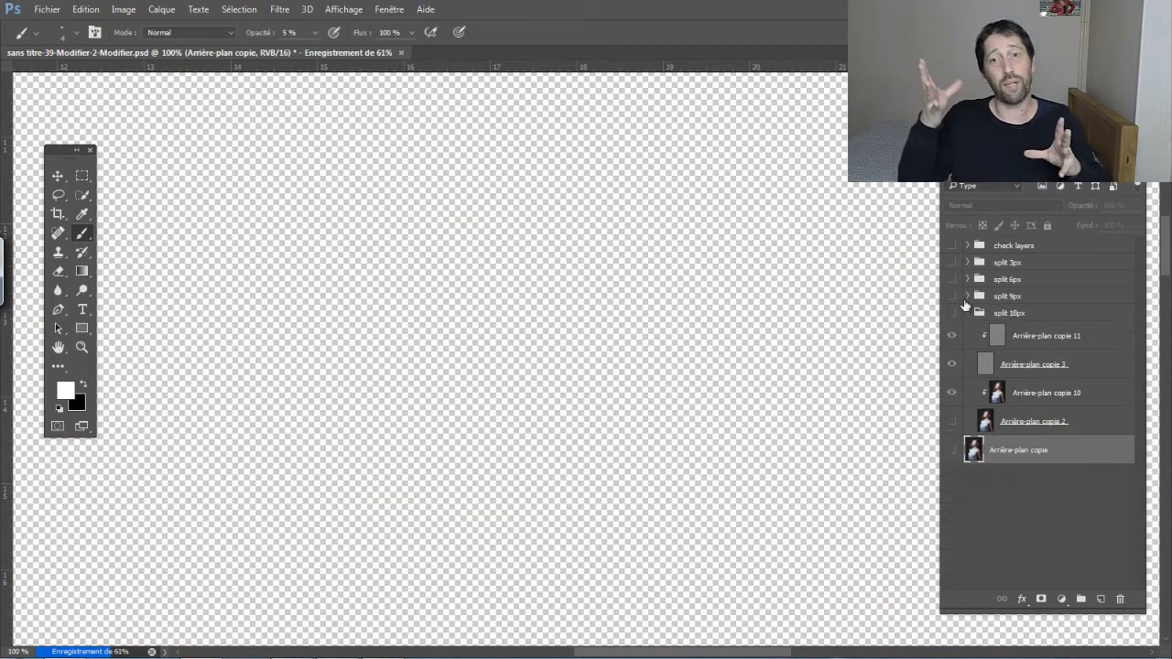
pyautogui.click(951, 279)
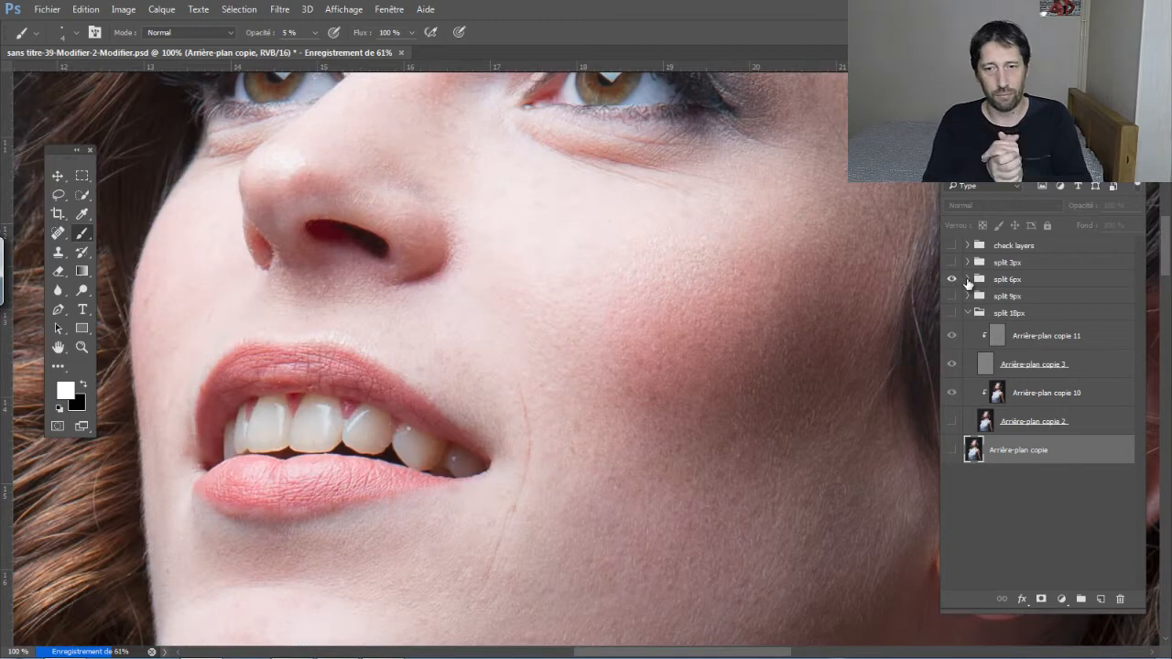
pyautogui.click(966, 279)
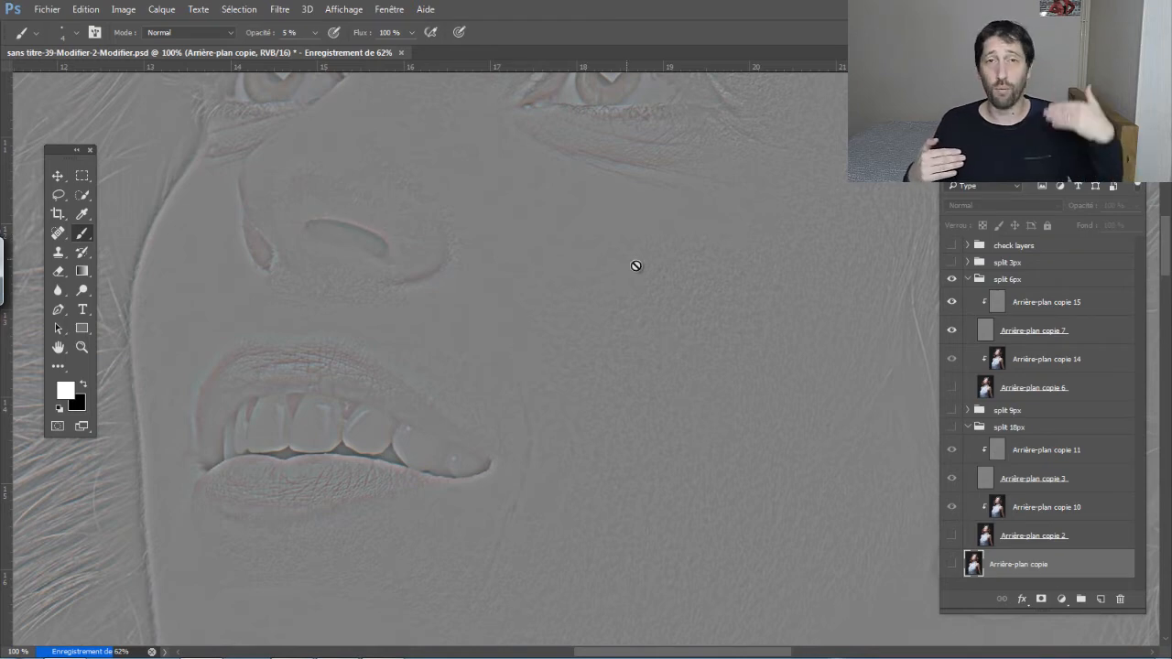
pyautogui.hotkey('ctrl', '-')
pyautogui.hotkey('ctrl', '-')
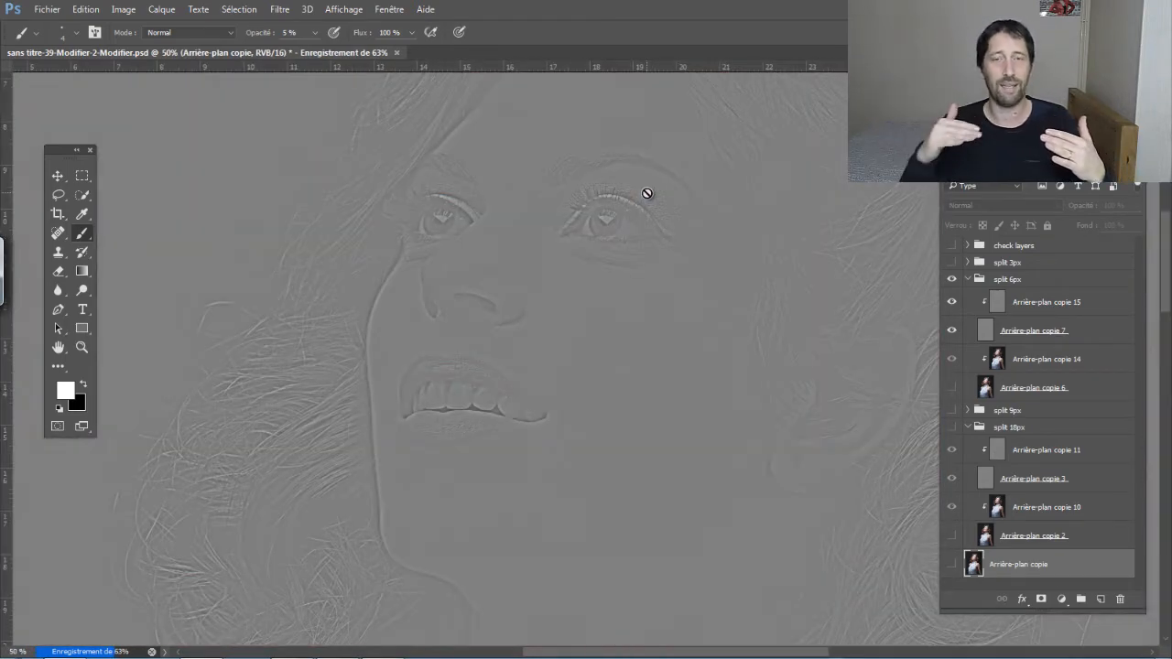
pyautogui.hotkey('ctrl', '-')
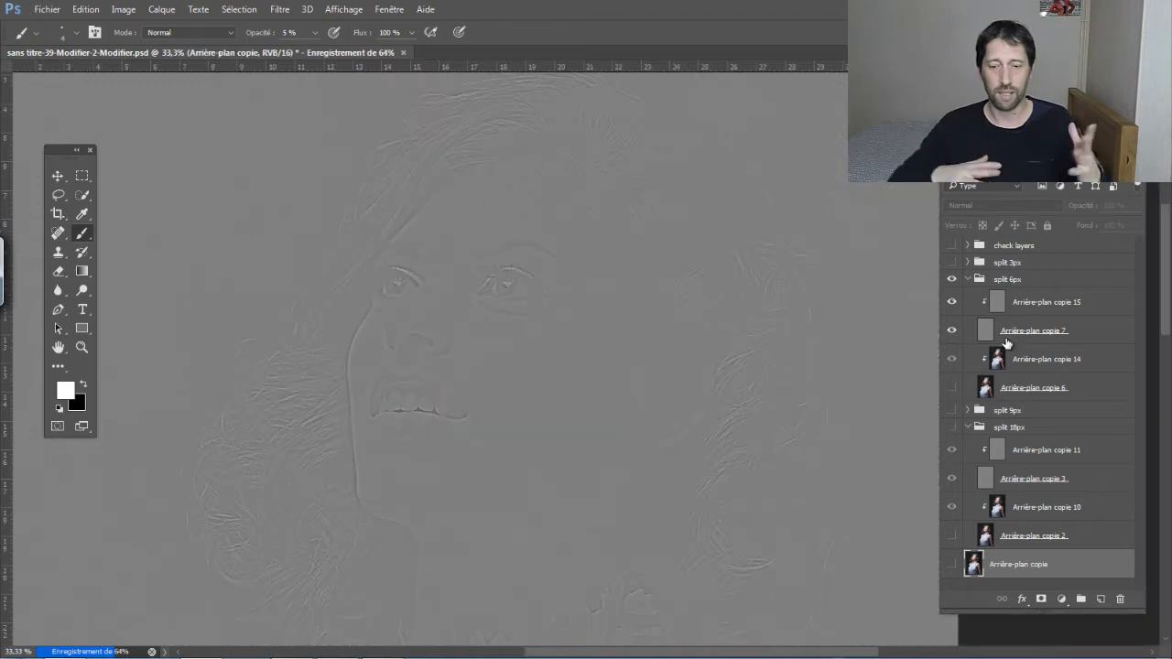
# Step: Compare only the blurred tones of the split 6px, split 9px and split 18px groups by showing each group in turn
pyautogui.click(951, 330)
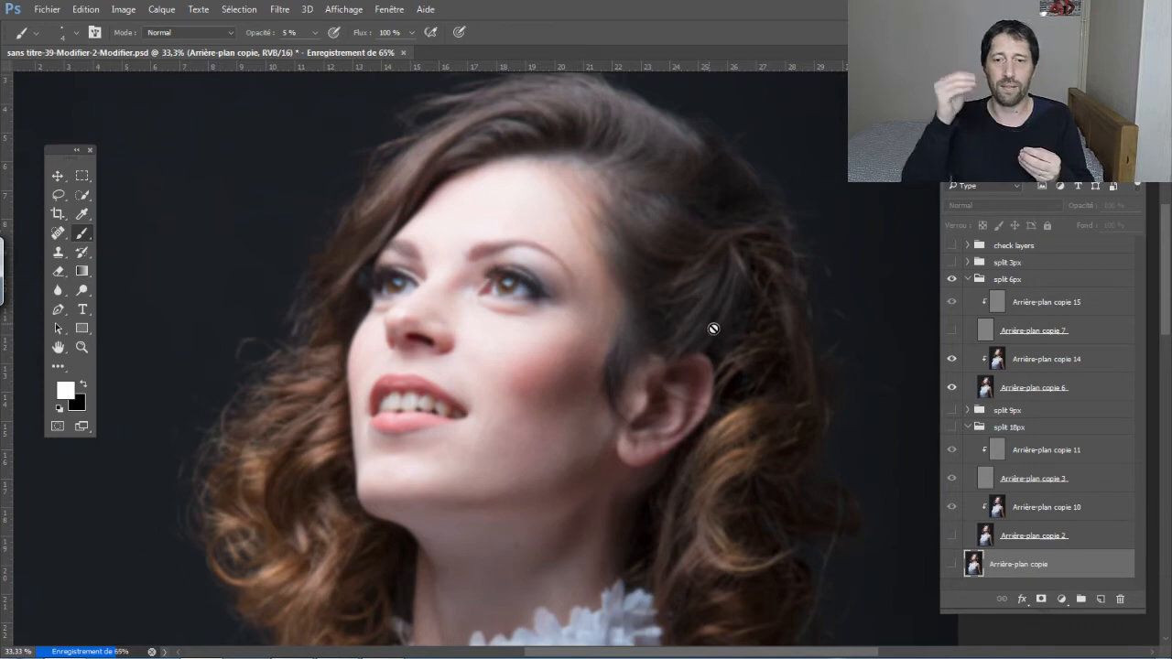
pyautogui.click(951, 279)
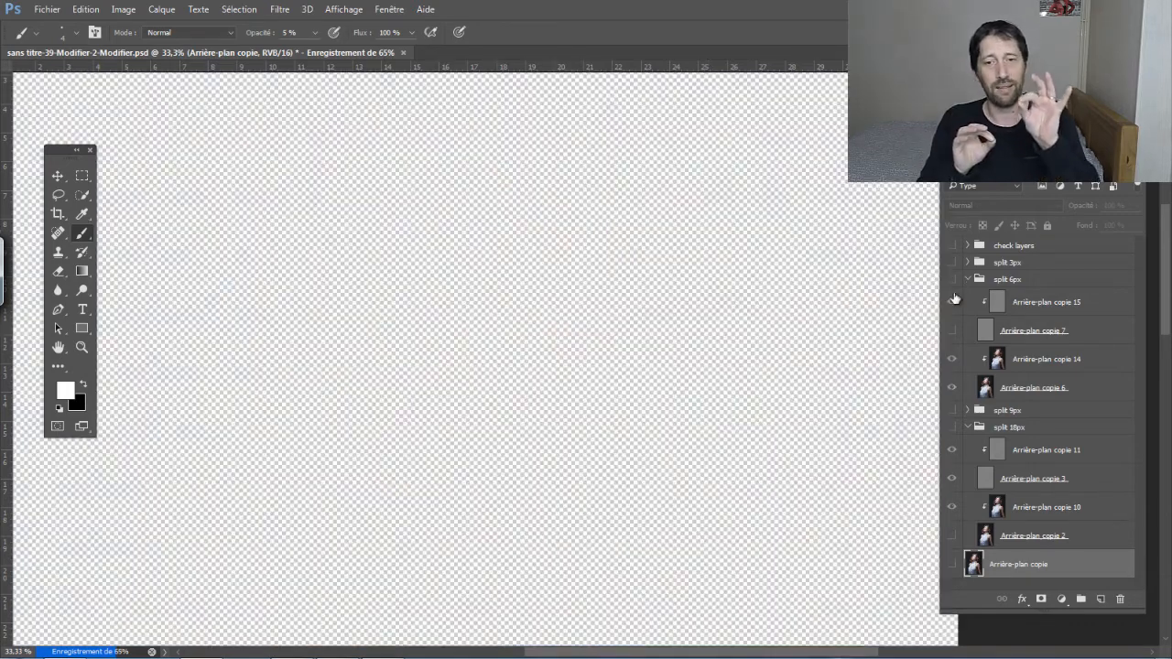
pyautogui.click(952, 411)
pyautogui.click(967, 410)
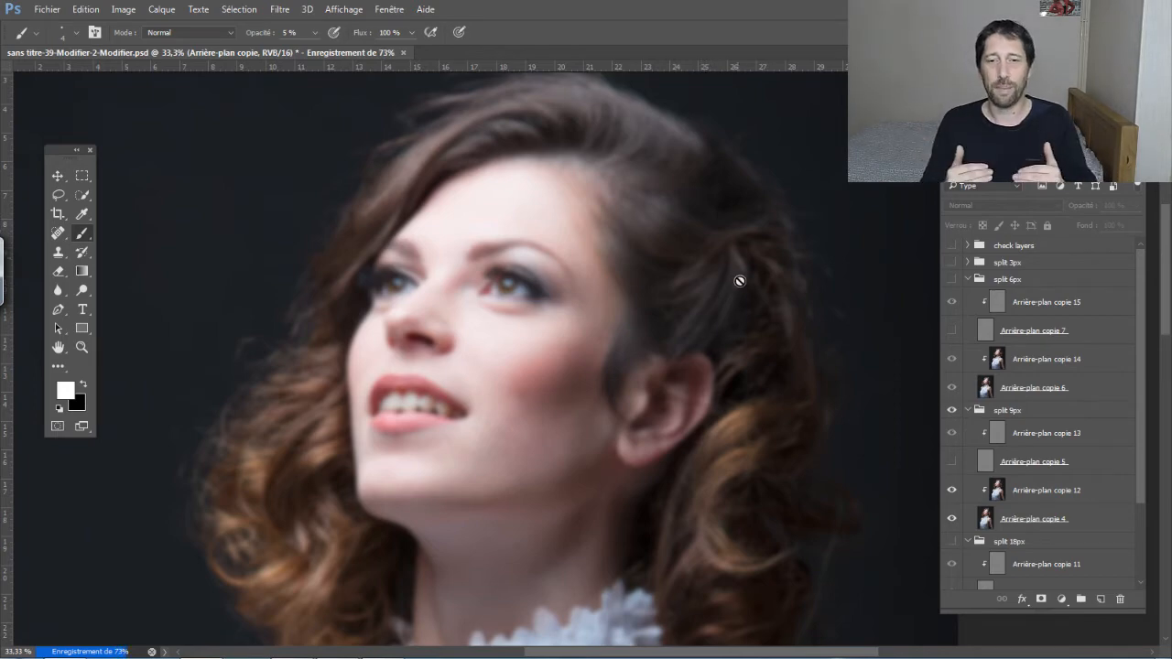
pyautogui.click(951, 411)
pyautogui.scroll(-1, 956, 549)
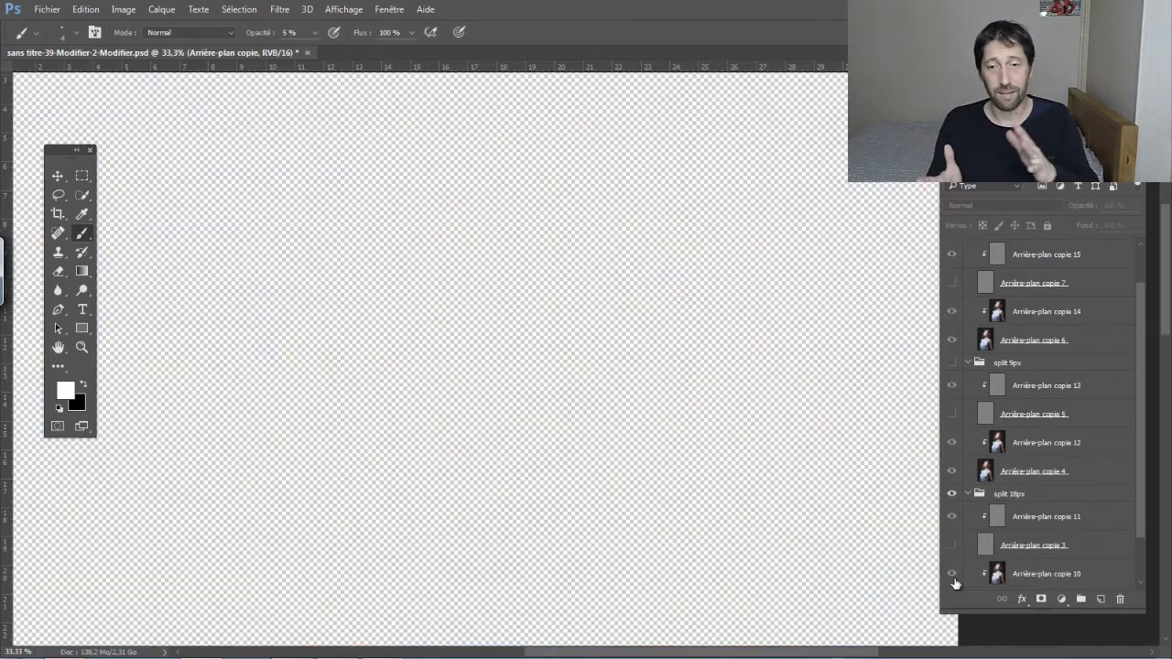
pyautogui.click(951, 575)
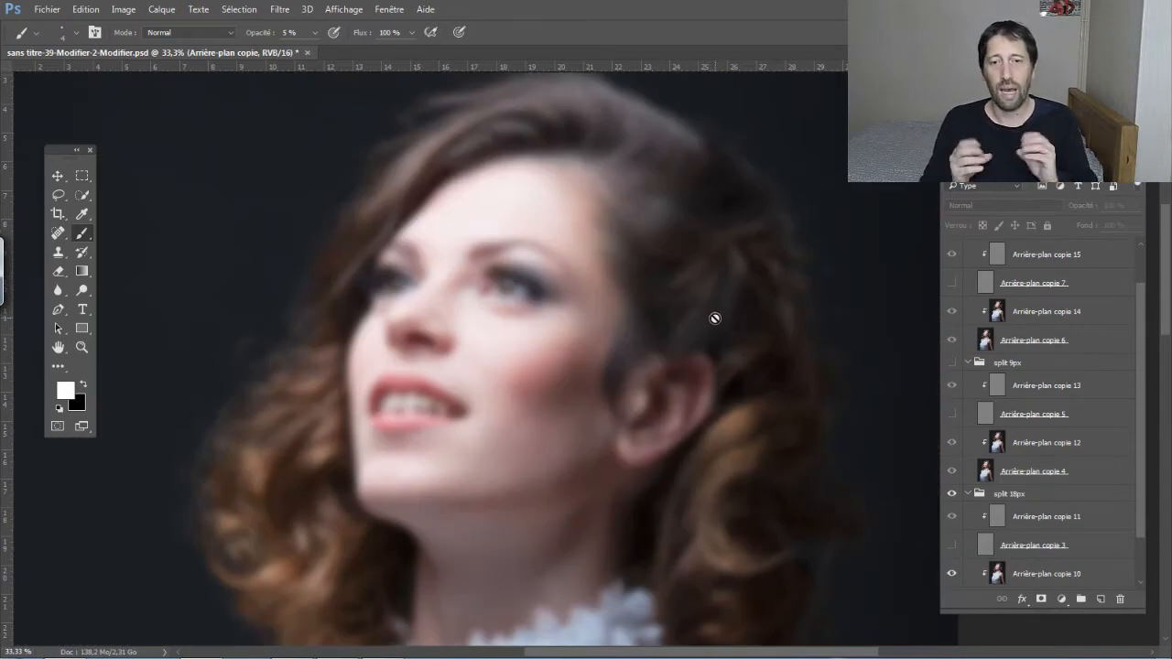
pyautogui.click(952, 497)
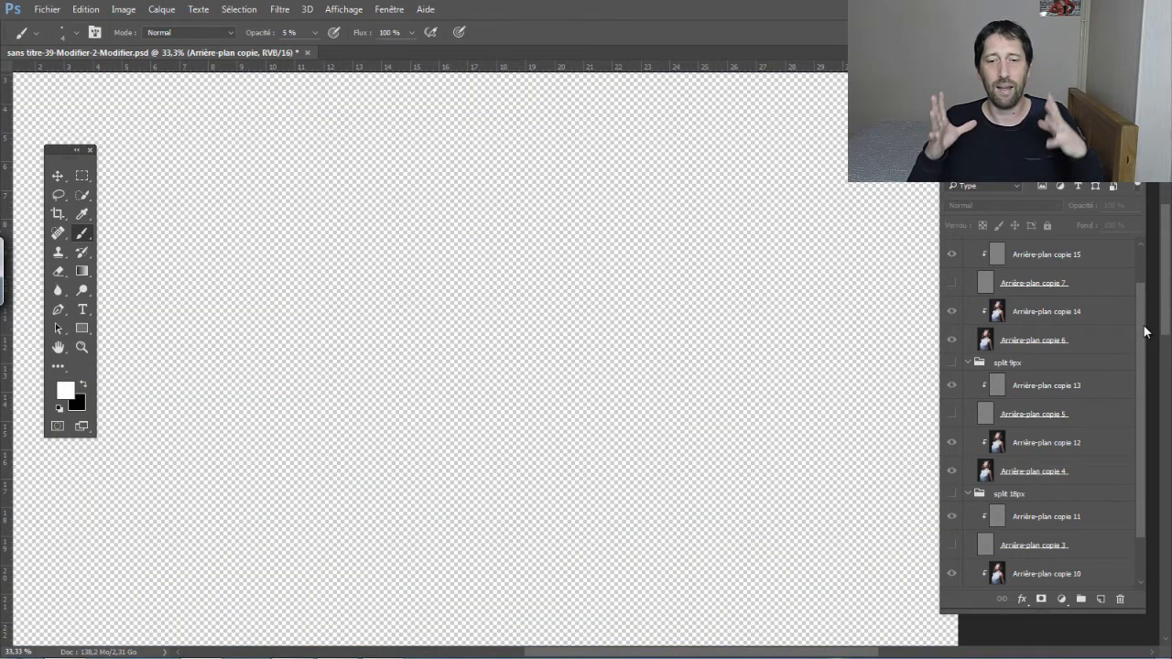
# Step: Show the split 6px group again and compare its combined, texture-only and blurred views by toggling Arrière-plan copie 7 and Arrière-plan copie 6
pyautogui.scroll(1, 961, 290)
pyautogui.click(952, 267)
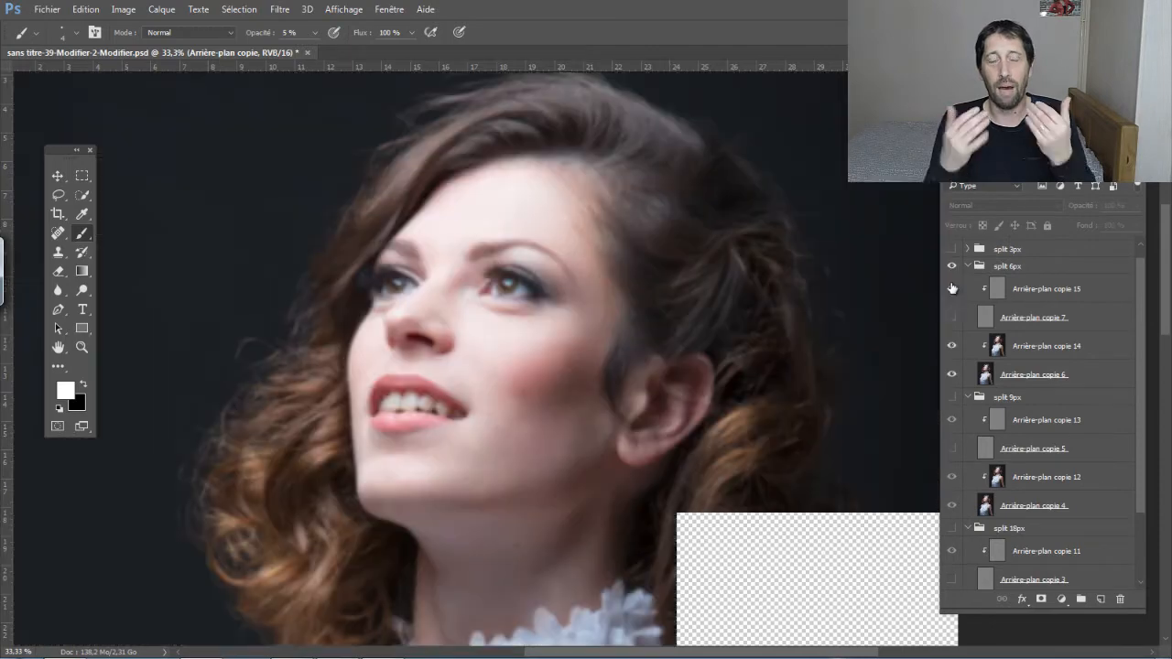
pyautogui.click(951, 318)
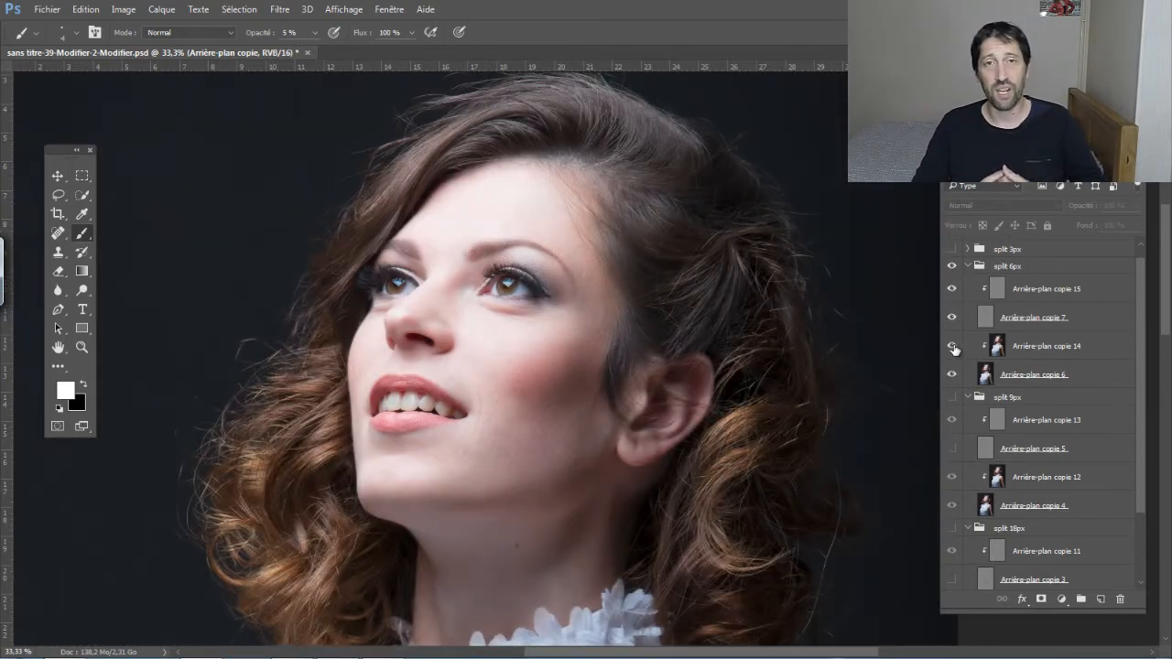
pyautogui.click(951, 376)
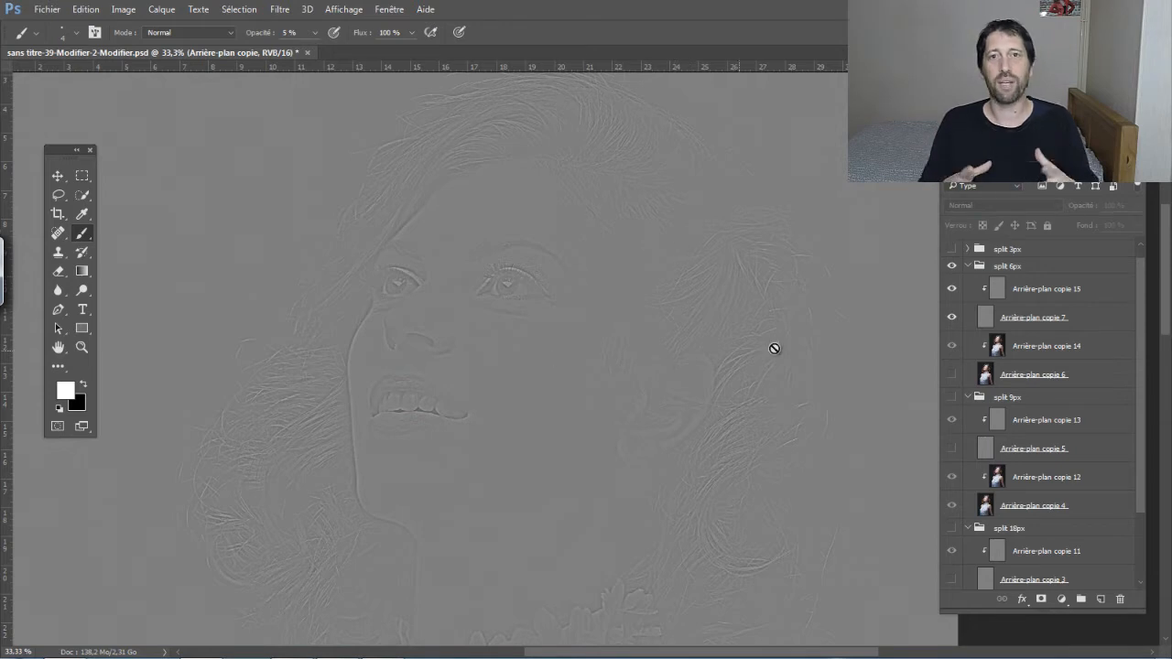
pyautogui.click(953, 376)
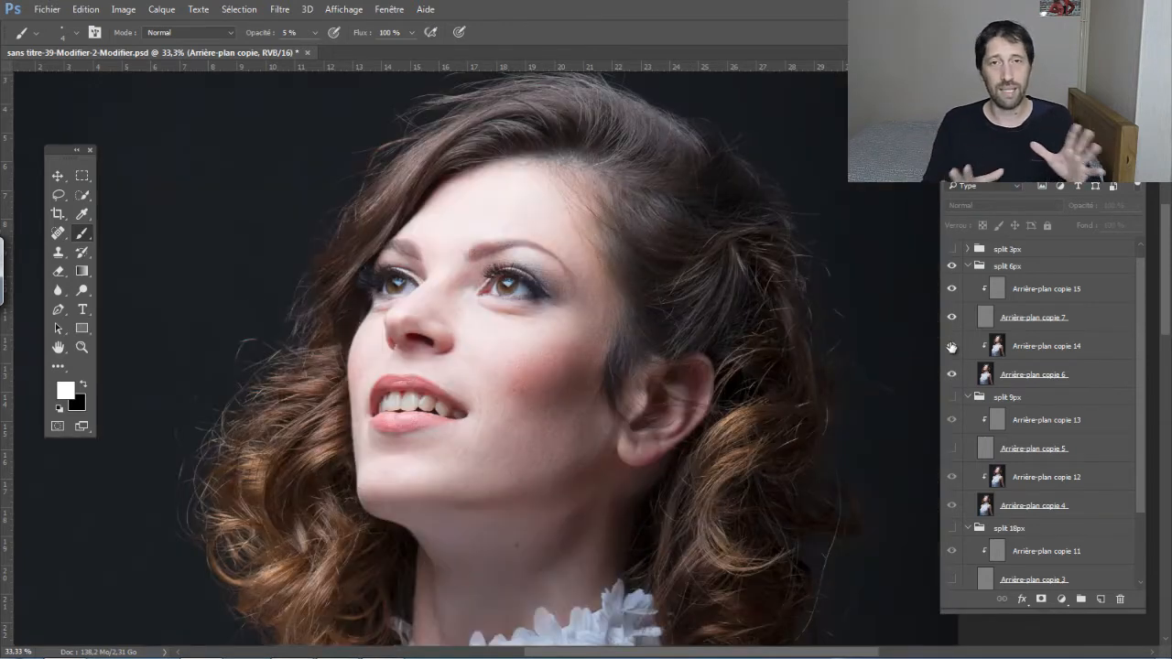
pyautogui.click(951, 318)
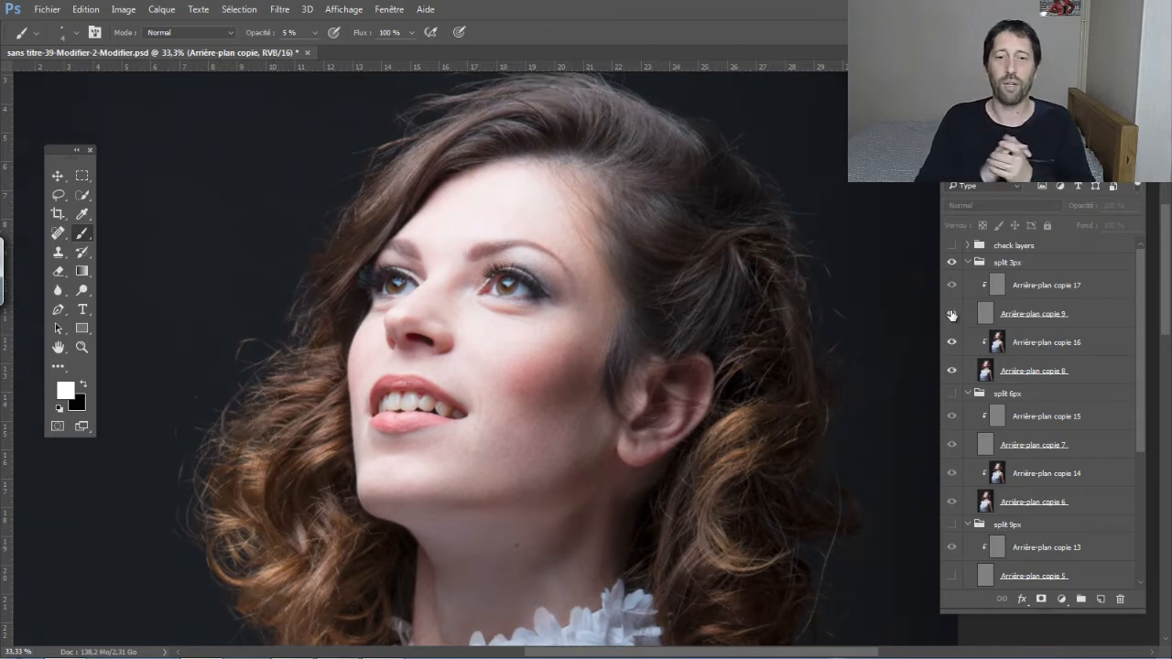
# Step: Show Arrière-plan copie 9 in the split 3px group, hide Arrière-plan copie 8, and examine the fine skin texture at 200%
pyautogui.click(951, 314)
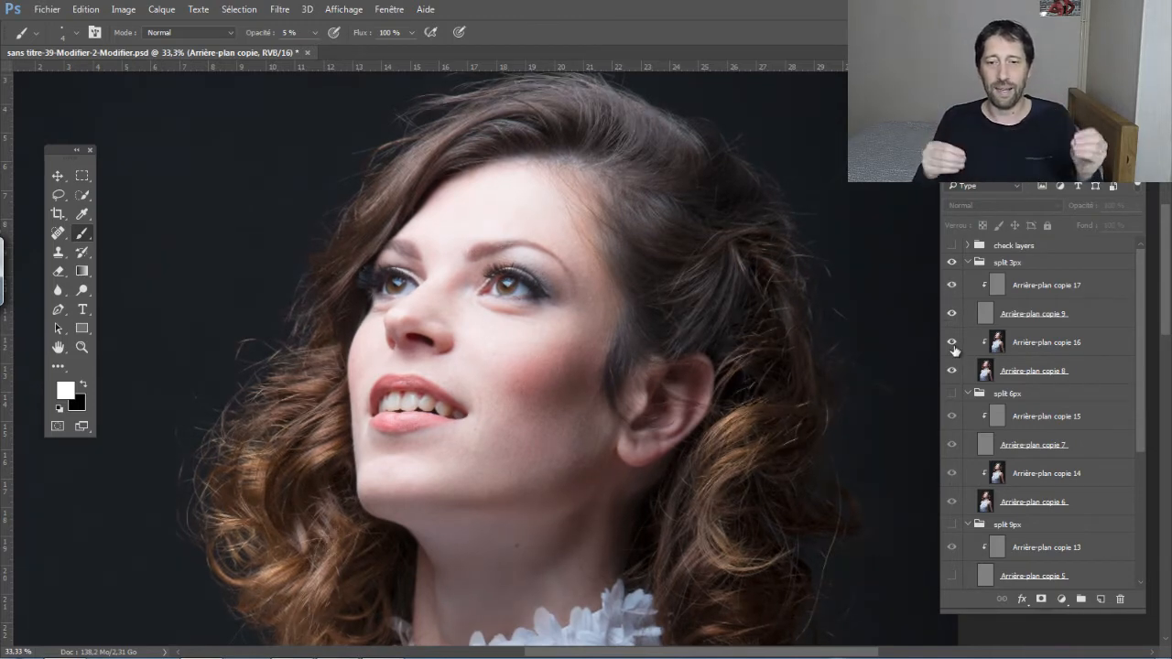
pyautogui.click(951, 373)
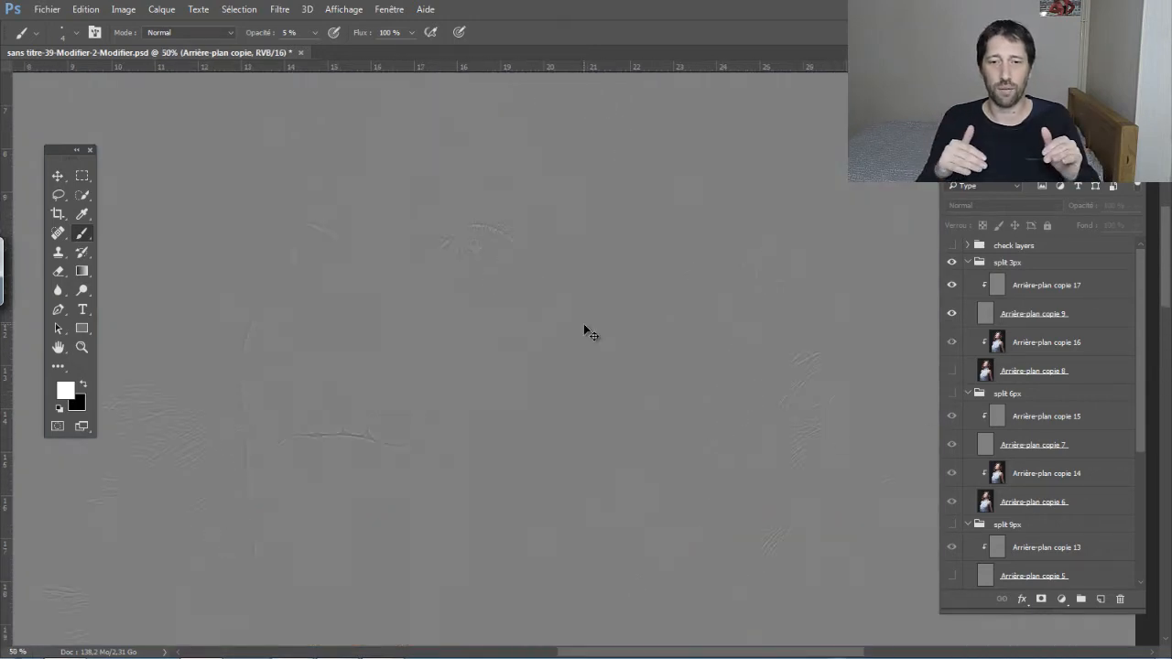
pyautogui.scroll(3, 586, 332)
pyautogui.scroll(1, 584, 325)
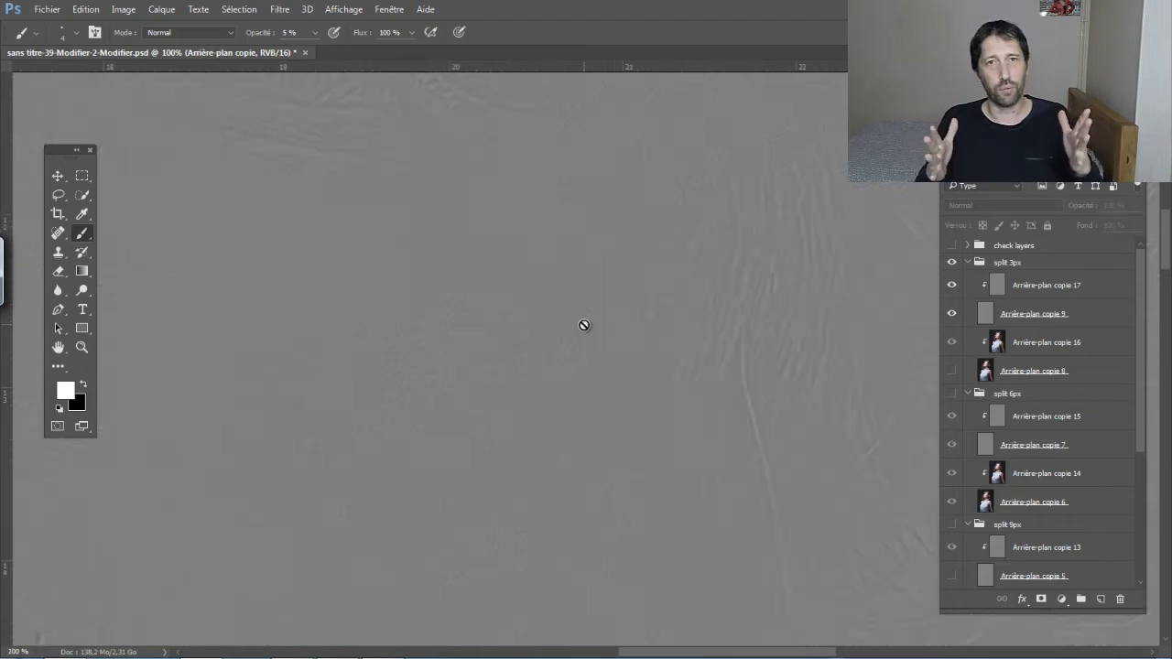
pyautogui.moveTo(429, 372); pyautogui.dragTo(473, 499)
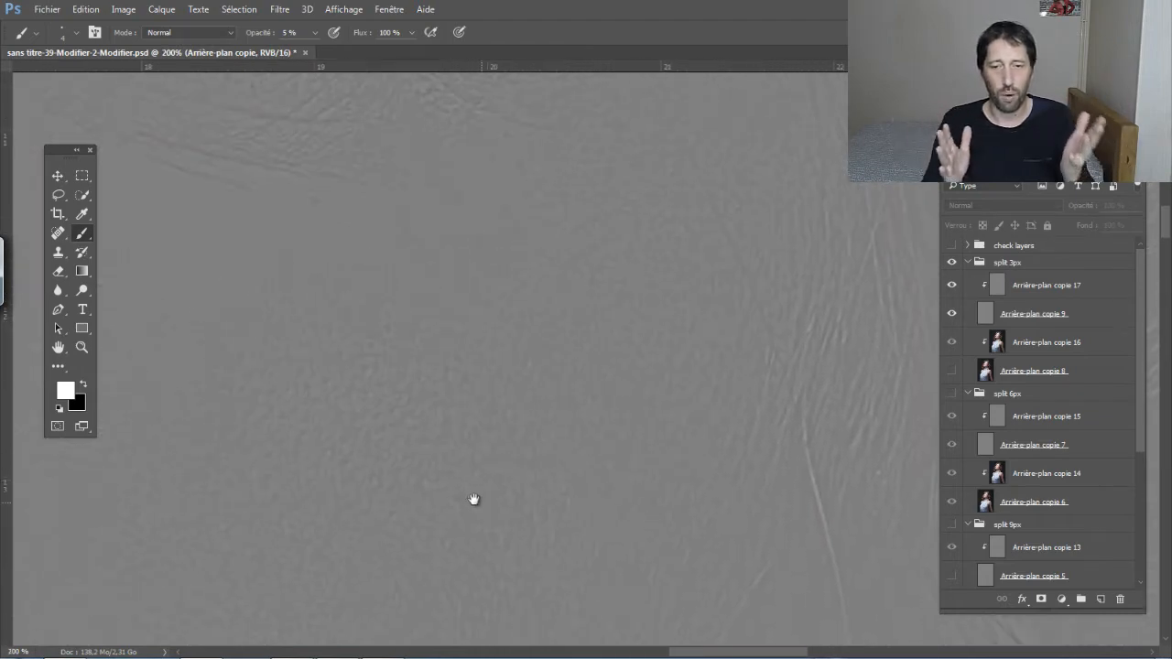
pyautogui.moveTo(482, 372); pyautogui.dragTo(507, 507)
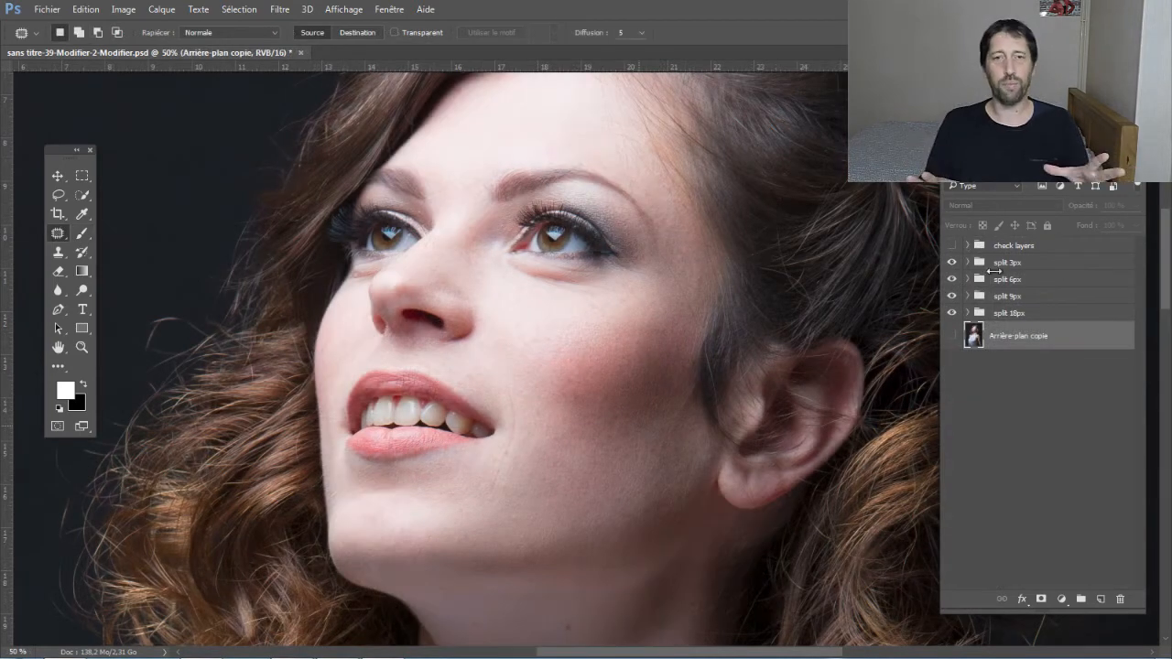
# Step: Isolate the split 18px group and patch a round area of the cheek near the ear on Arrière-plan copie 10 with neighbouring skin
pyautogui.moveTo(951, 265); pyautogui.dragTo(951, 283)
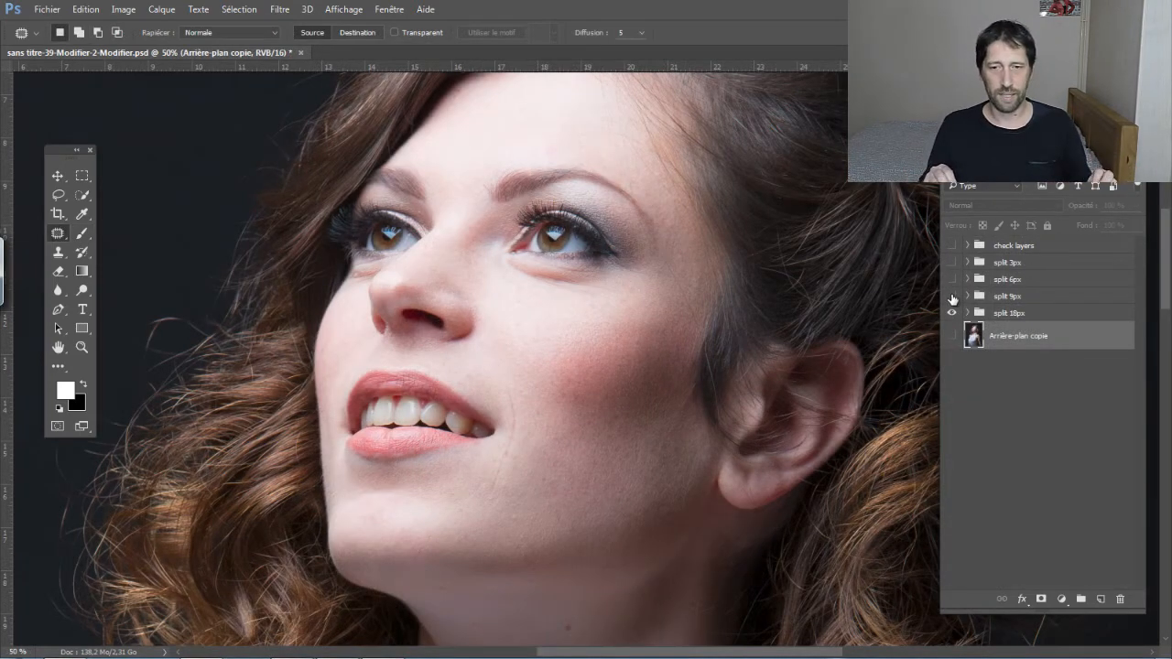
pyautogui.click(965, 313)
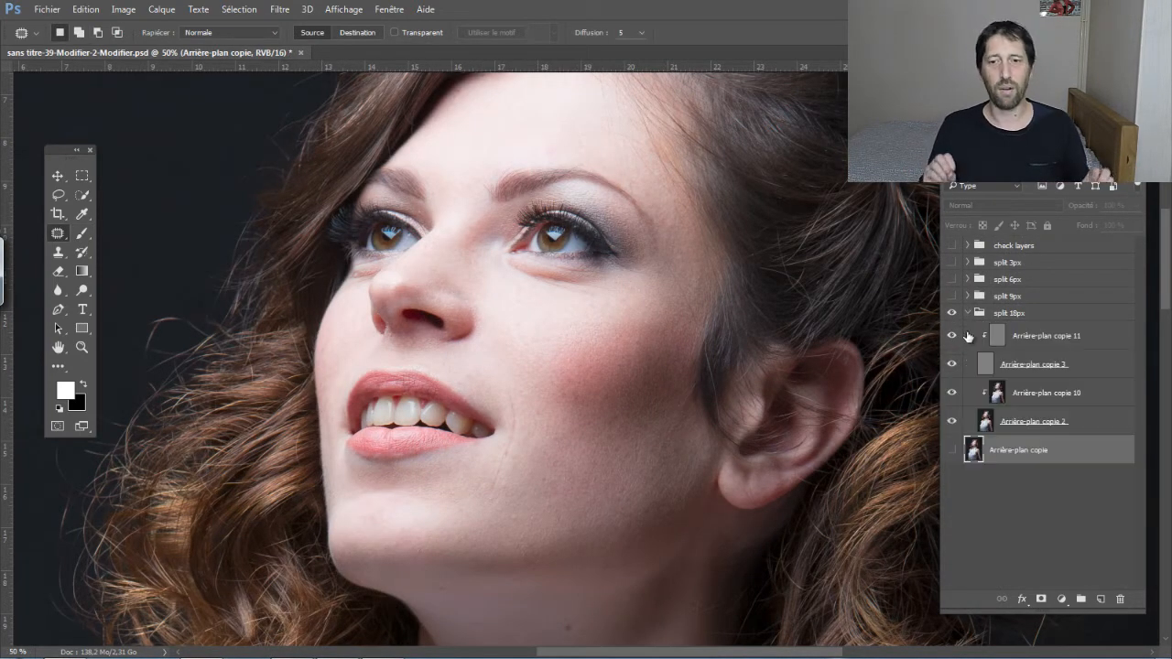
pyautogui.click(1008, 398)
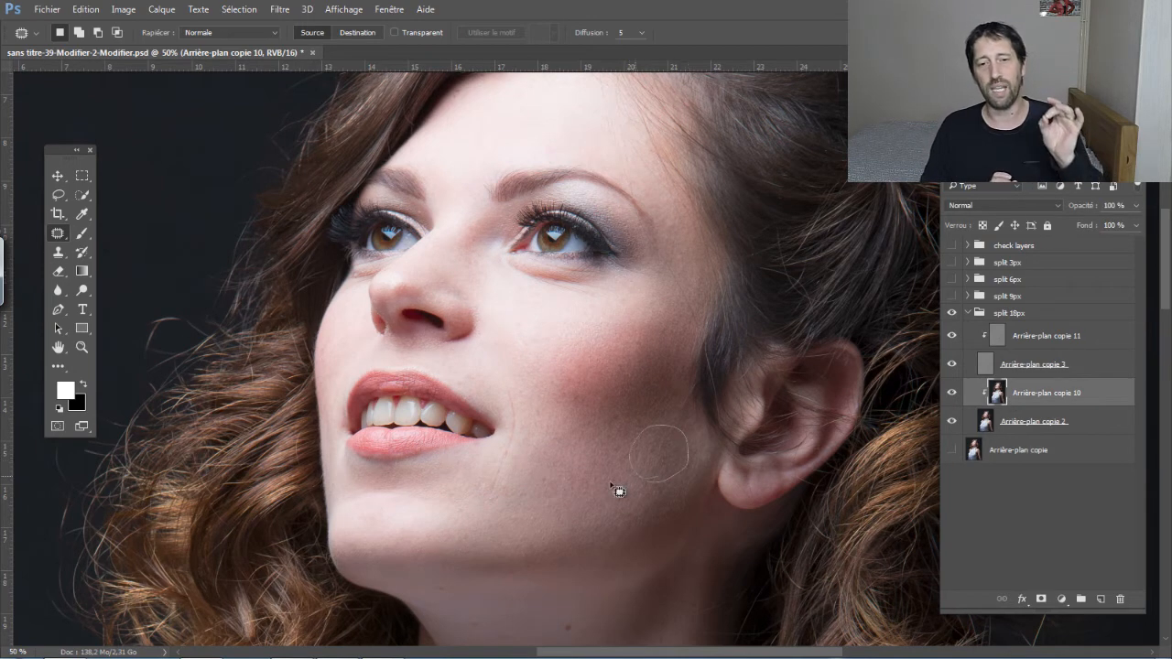
pyautogui.moveTo(619, 492); pyautogui.dragTo(558, 468)
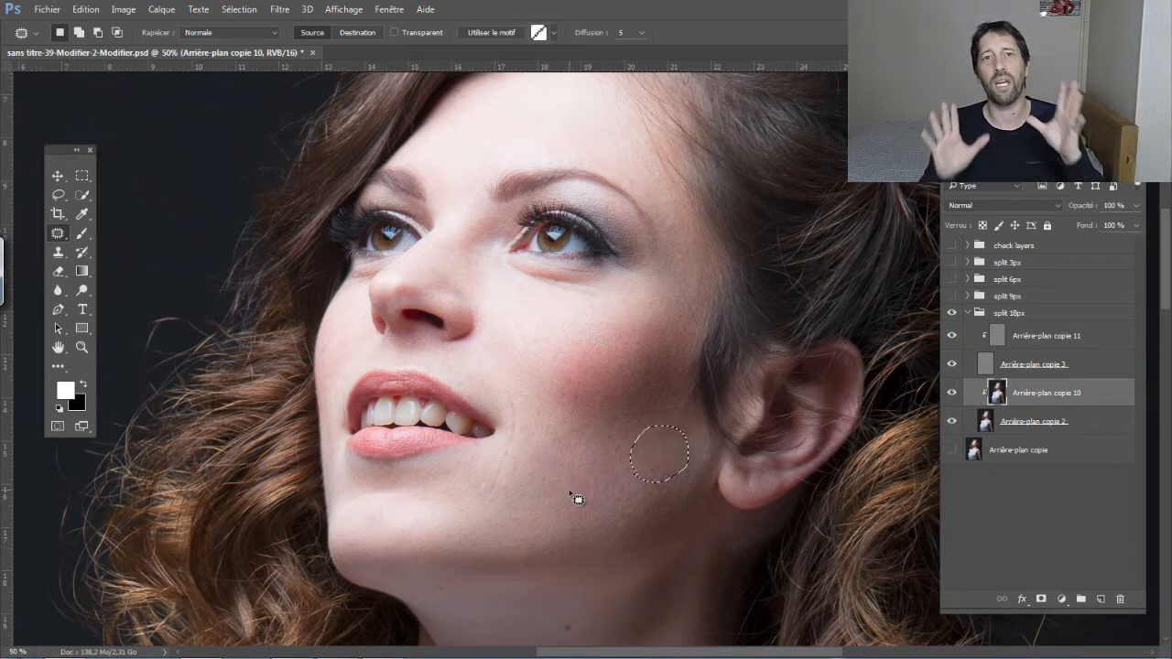
# Step: Switch from the split 18px group to split 9px and patch the cheek area near the ear on Arrière-plan copie 12
pyautogui.click(966, 313)
pyautogui.click(952, 313)
pyautogui.click(952, 296)
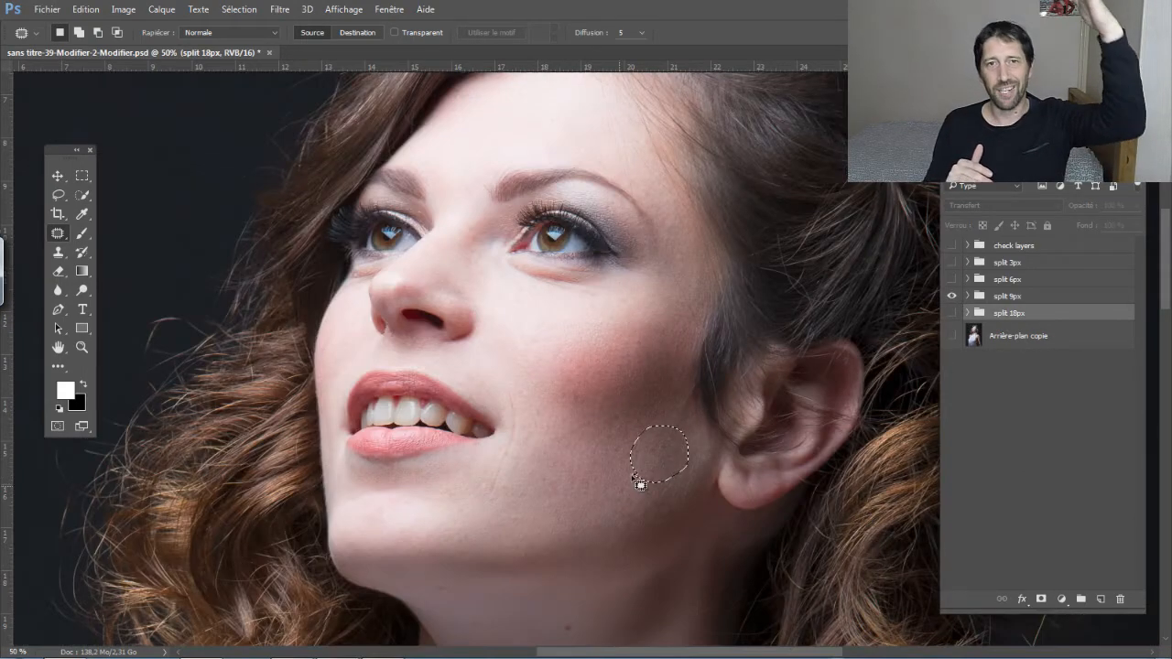
pyautogui.click(978, 296)
pyautogui.click(967, 295)
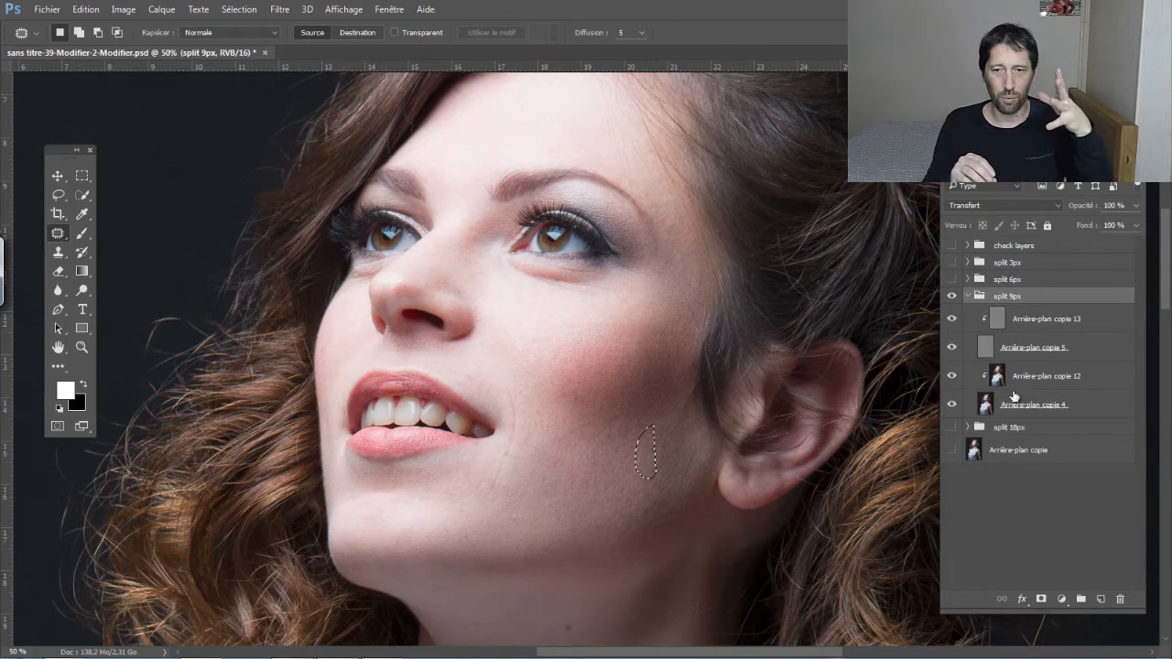
pyautogui.click(996, 388)
pyautogui.hotkey('ctrl', 'd')
pyautogui.moveTo(647, 484)
pyautogui.mouseDown()
pyautogui.moveTo(702, 450)
pyautogui.moveTo(574, 501)
pyautogui.moveTo(647, 468)
pyautogui.mouseUp()
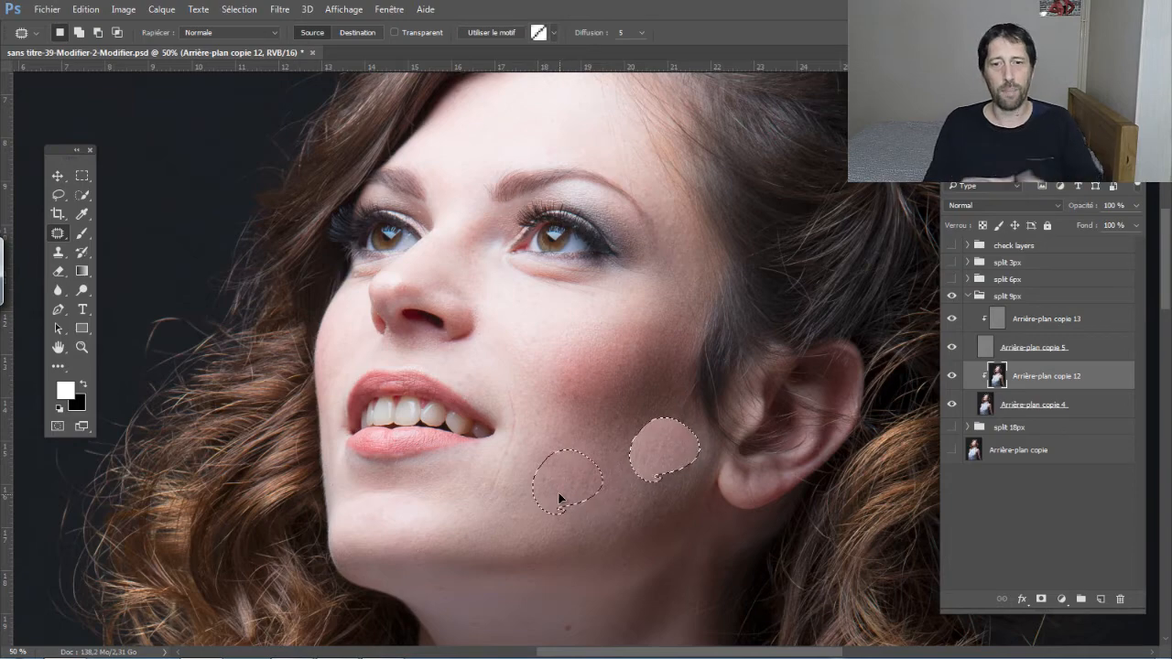
# Step: Switch from the split 9px group to split 6px and patch the cheek area near the ear on Arrière-plan copie 14
pyautogui.click(966, 296)
pyautogui.click(952, 297)
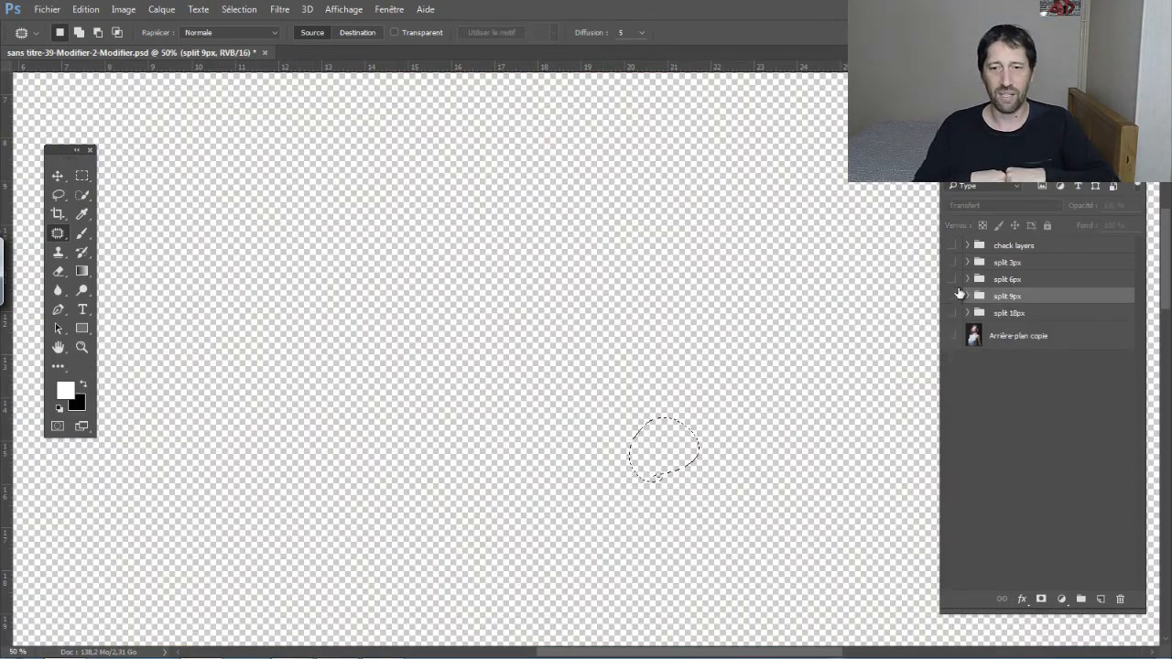
pyautogui.click(951, 279)
pyautogui.click(967, 279)
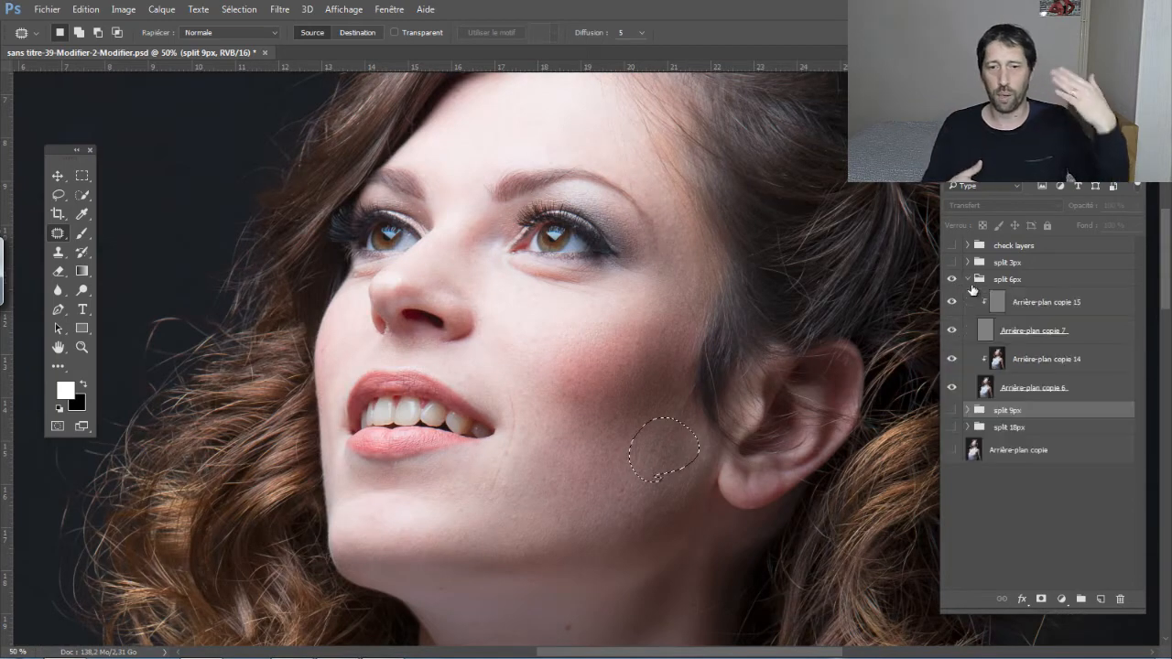
pyautogui.click(1012, 360)
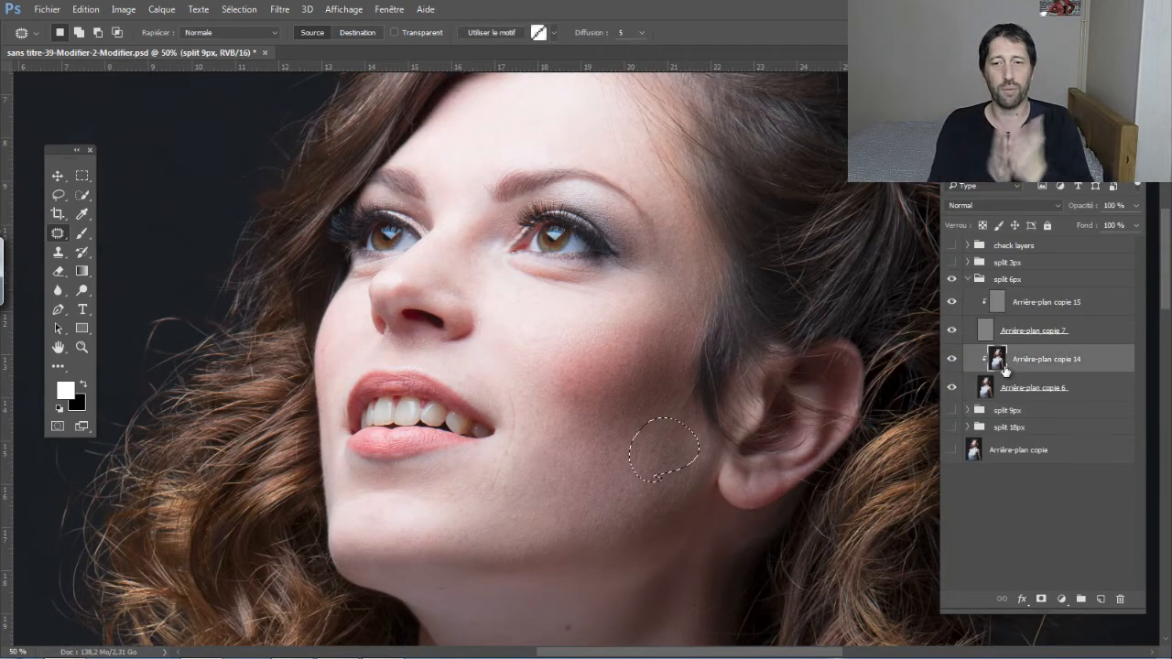
pyautogui.click(590, 487)
pyautogui.moveTo(696, 437); pyautogui.dragTo(655, 460)
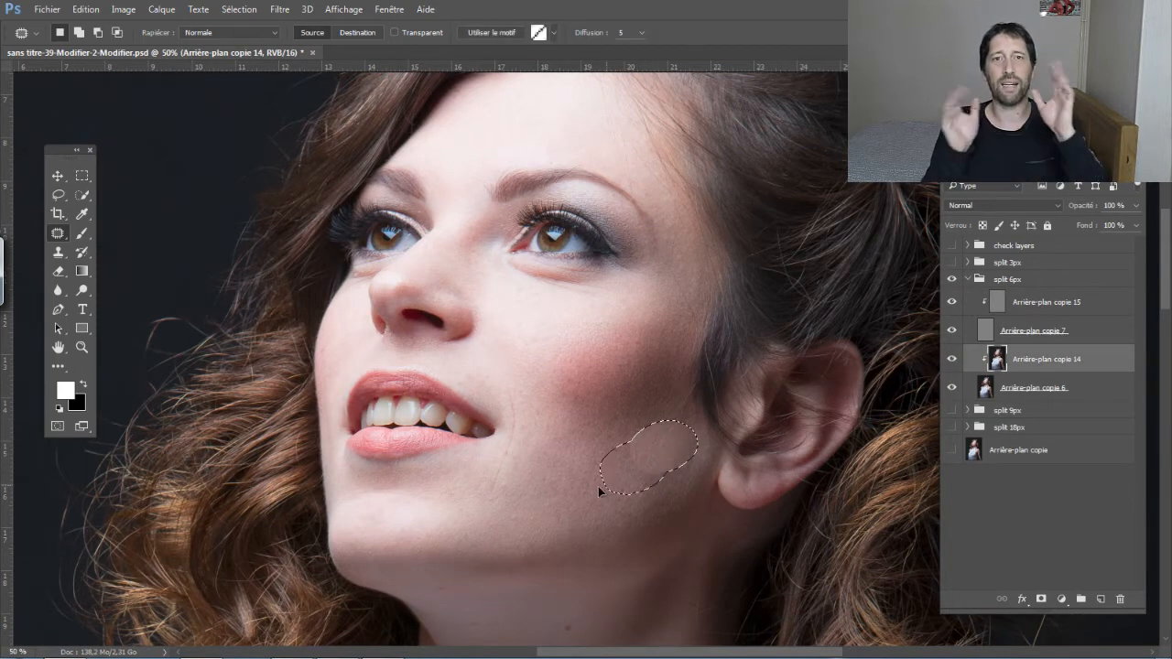
pyautogui.moveTo(597, 486); pyautogui.dragTo(561, 490)
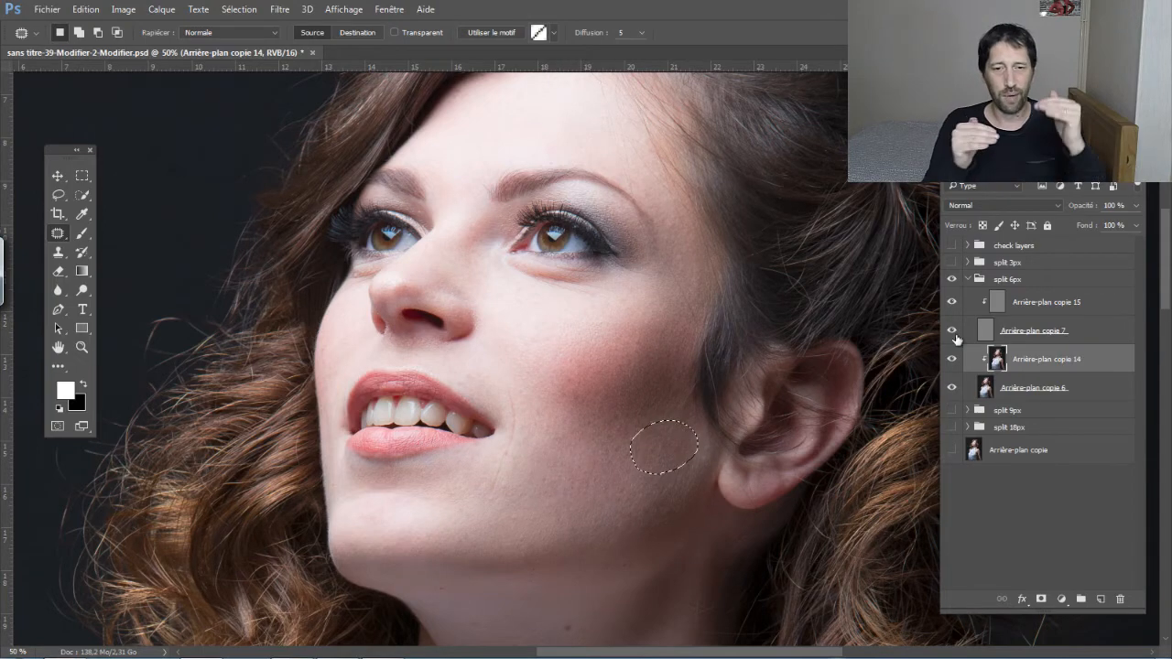
# Step: Switch from the split 6px group to split 3px, patch the cheek area near the ear on Arrière-plan copie 16, and deselect
pyautogui.click(968, 279)
pyautogui.click(953, 281)
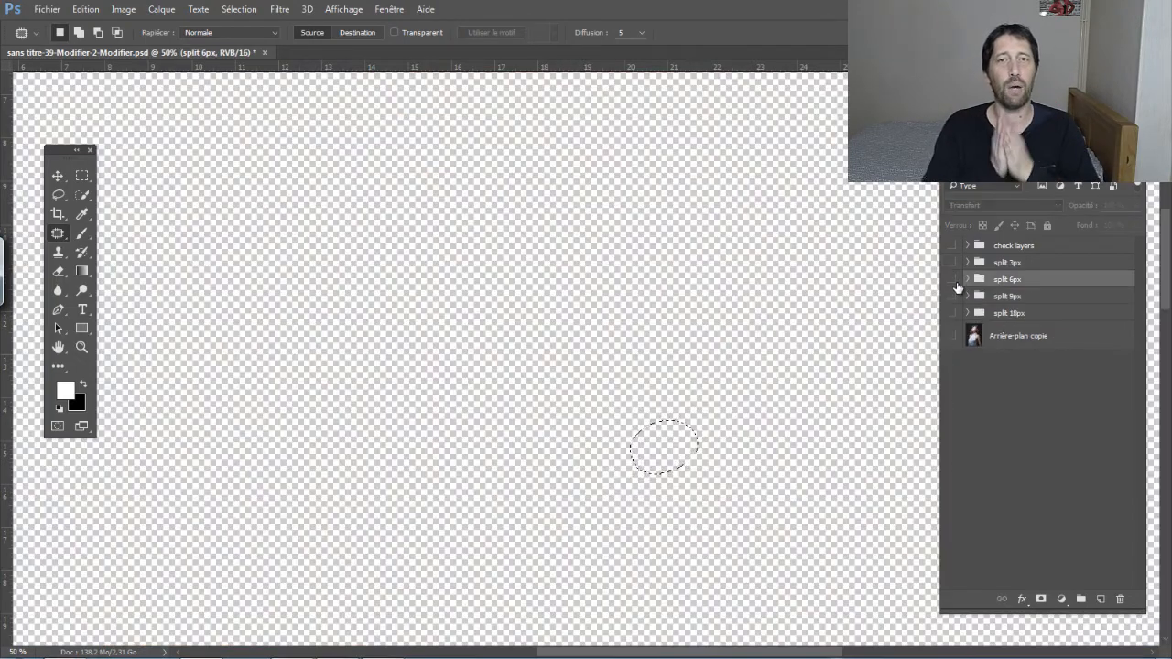
pyautogui.click(967, 263)
pyautogui.click(951, 261)
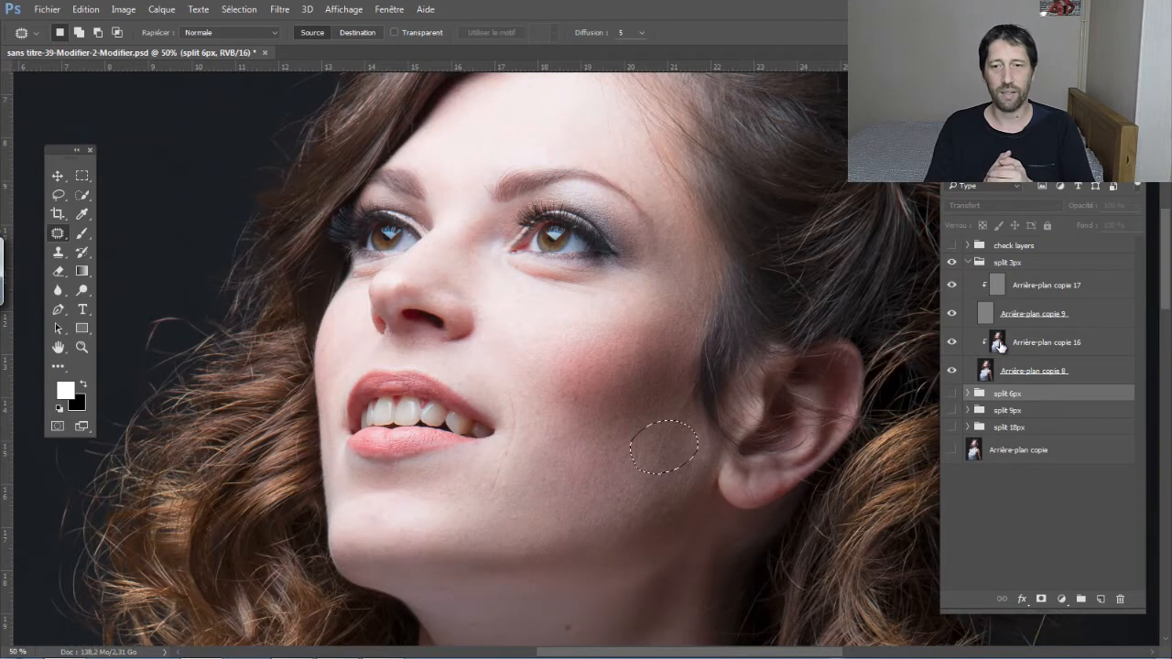
pyautogui.click(998, 344)
pyautogui.moveTo(646, 487)
pyautogui.mouseDown()
pyautogui.moveTo(647, 444)
pyautogui.moveTo(650, 488)
pyautogui.moveTo(628, 472)
pyautogui.moveTo(556, 483)
pyautogui.moveTo(563, 490)
pyautogui.mouseUp()
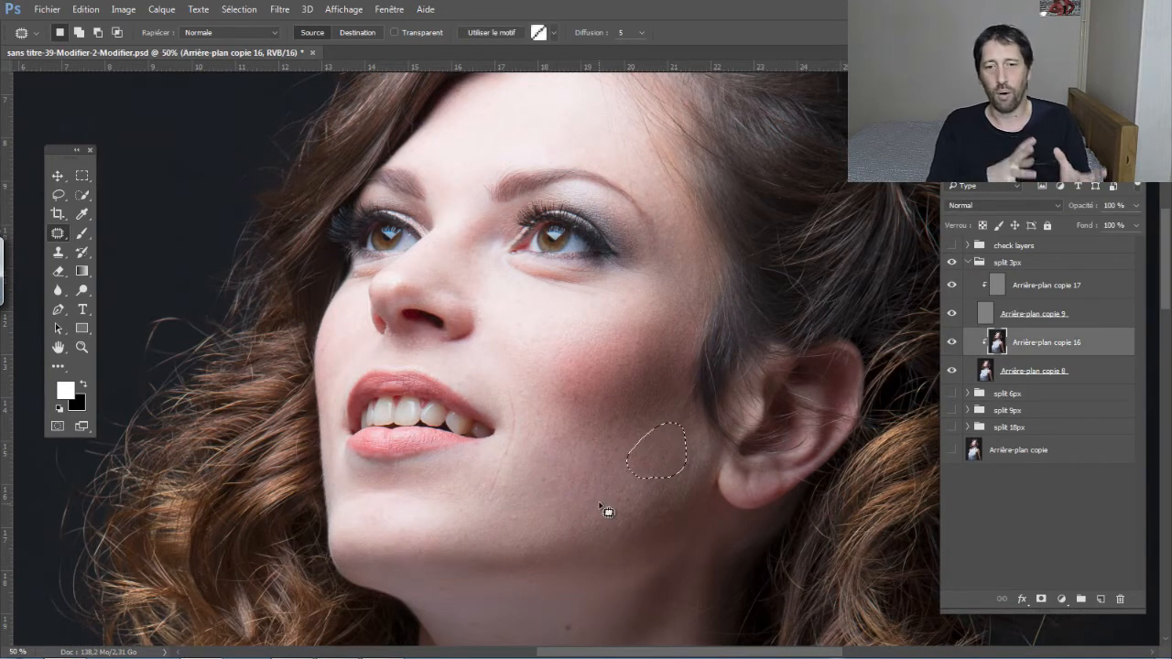
pyautogui.hotkey('ctrl', 'd')
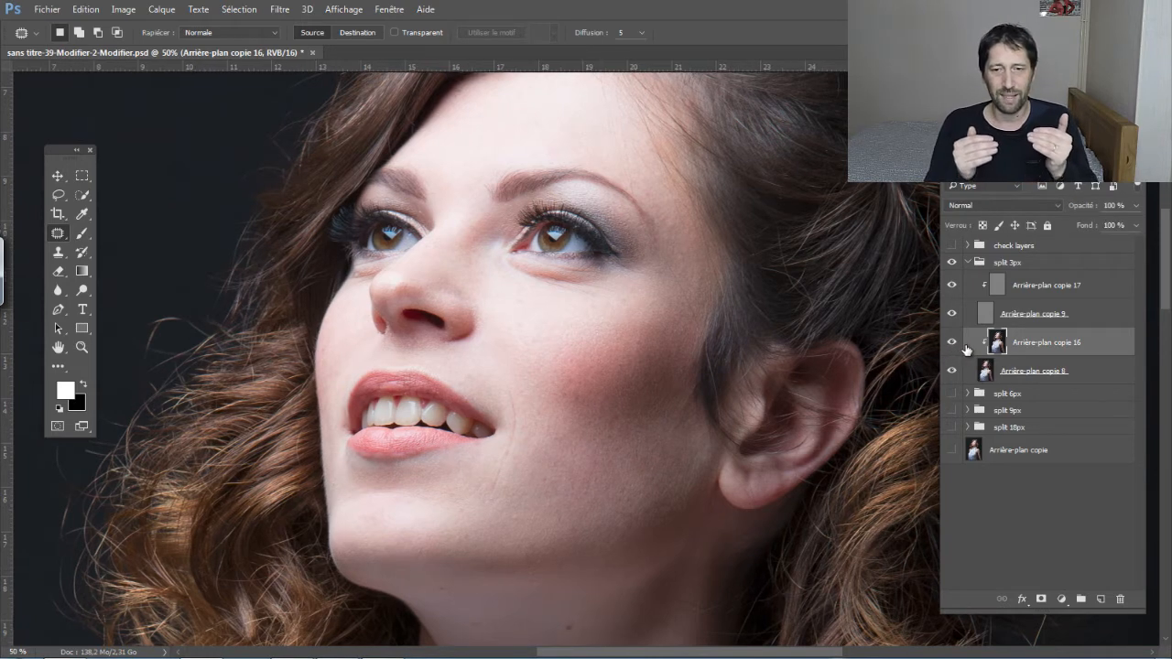
# Step: Compare the cheek at 100% with Arrière-plan copie 16 hidden and shown
pyautogui.hotkey('ctrl', '1')
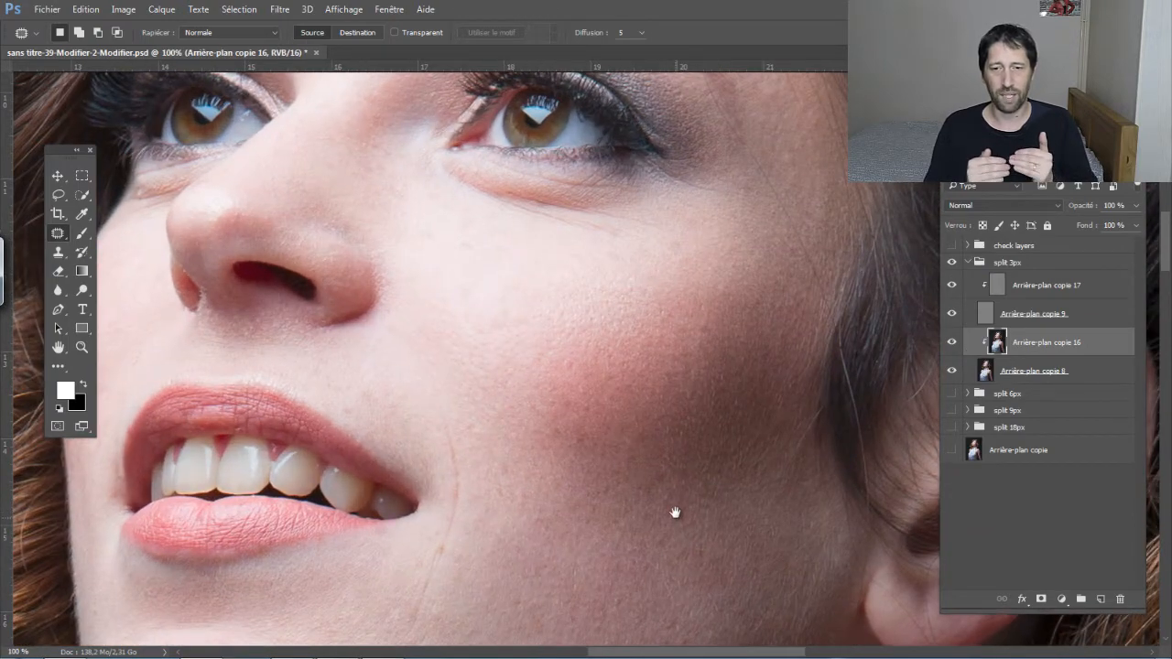
pyautogui.moveTo(675, 510); pyautogui.dragTo(633, 335)
pyautogui.click(952, 345)
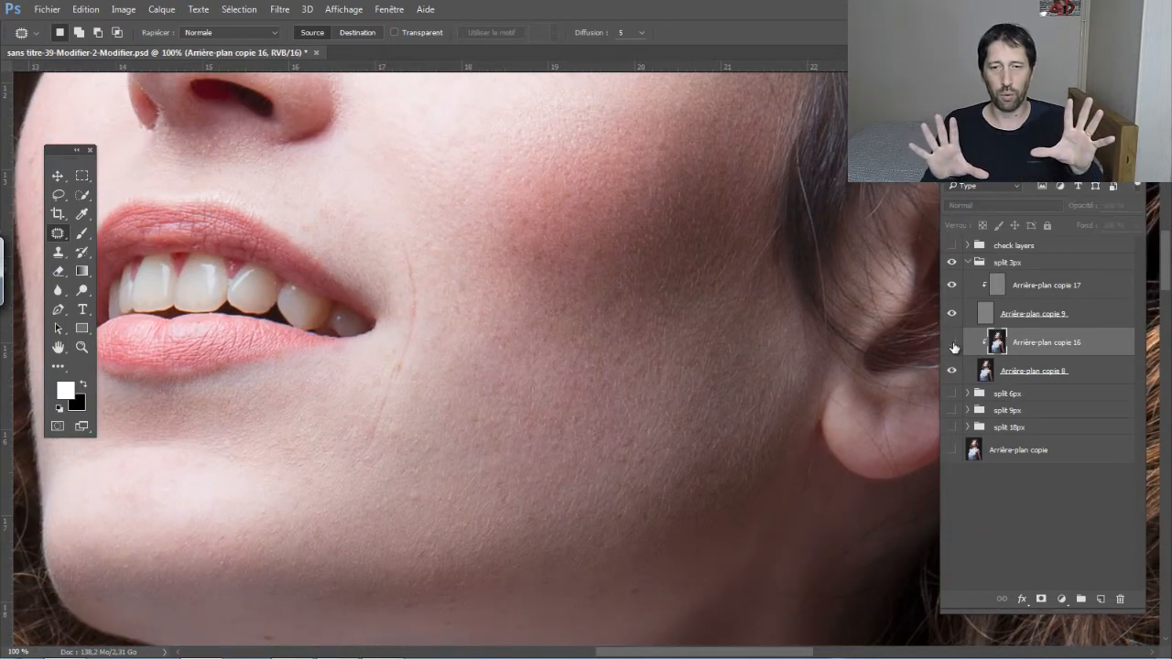
pyautogui.click(952, 345)
pyautogui.click(951, 345)
pyautogui.click(951, 348)
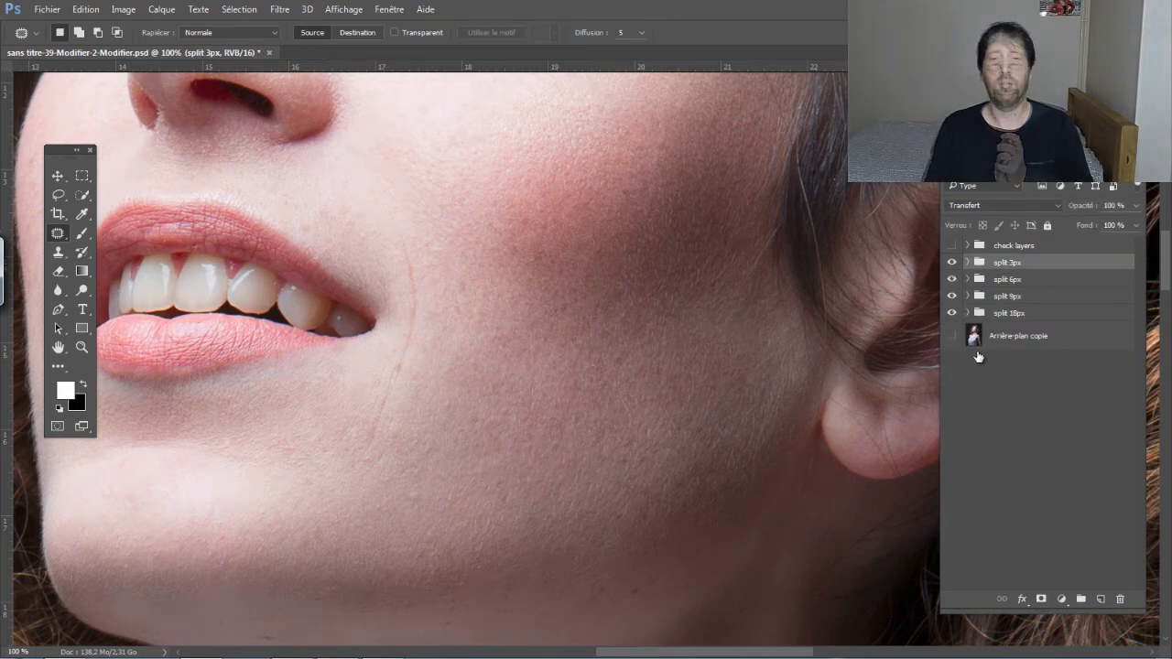
# Step: Isolate the split 18px group and compare its cheek retouching with the original Arrière-plan copie at 100%
pyautogui.click(951, 280)
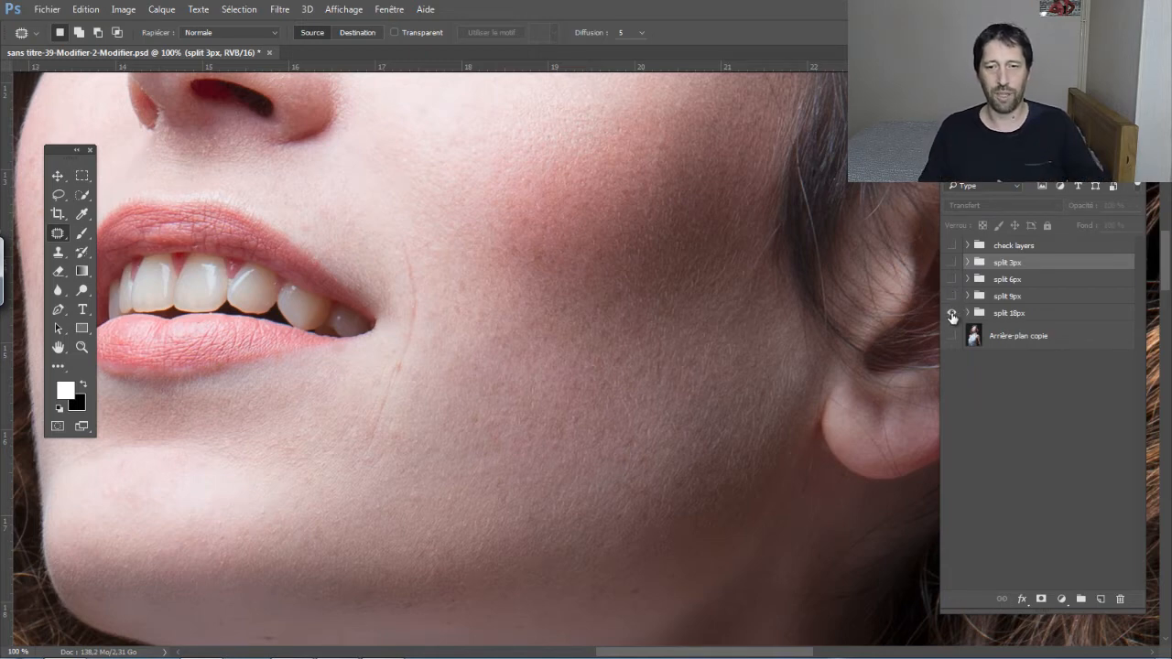
pyautogui.click(951, 314)
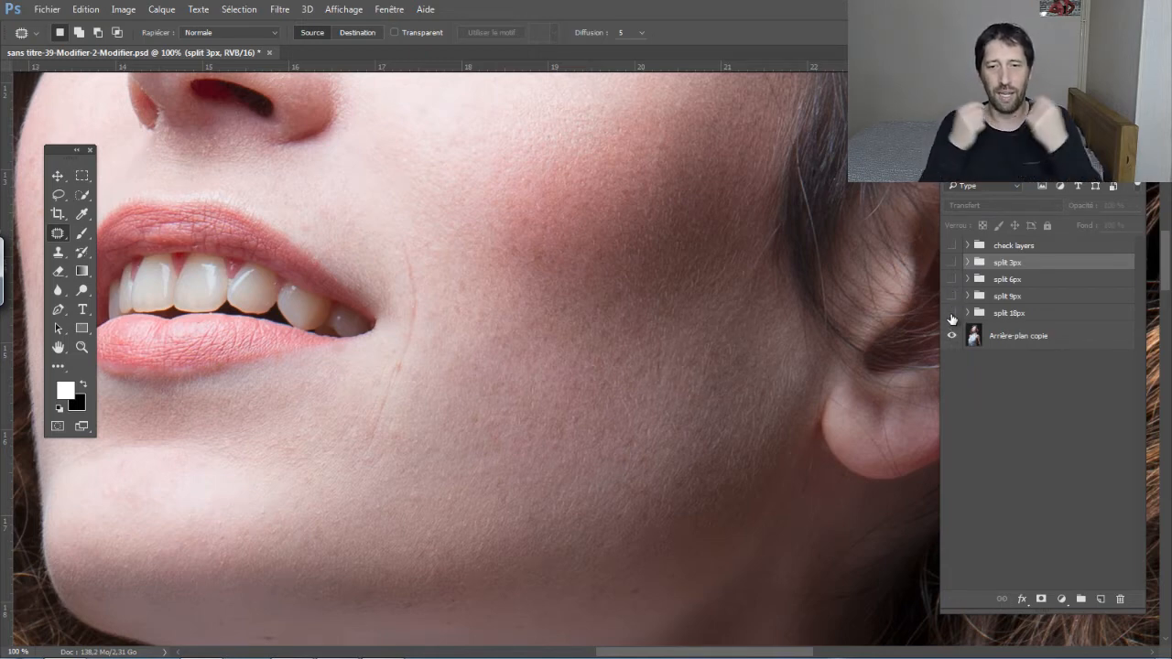
pyautogui.click(952, 315)
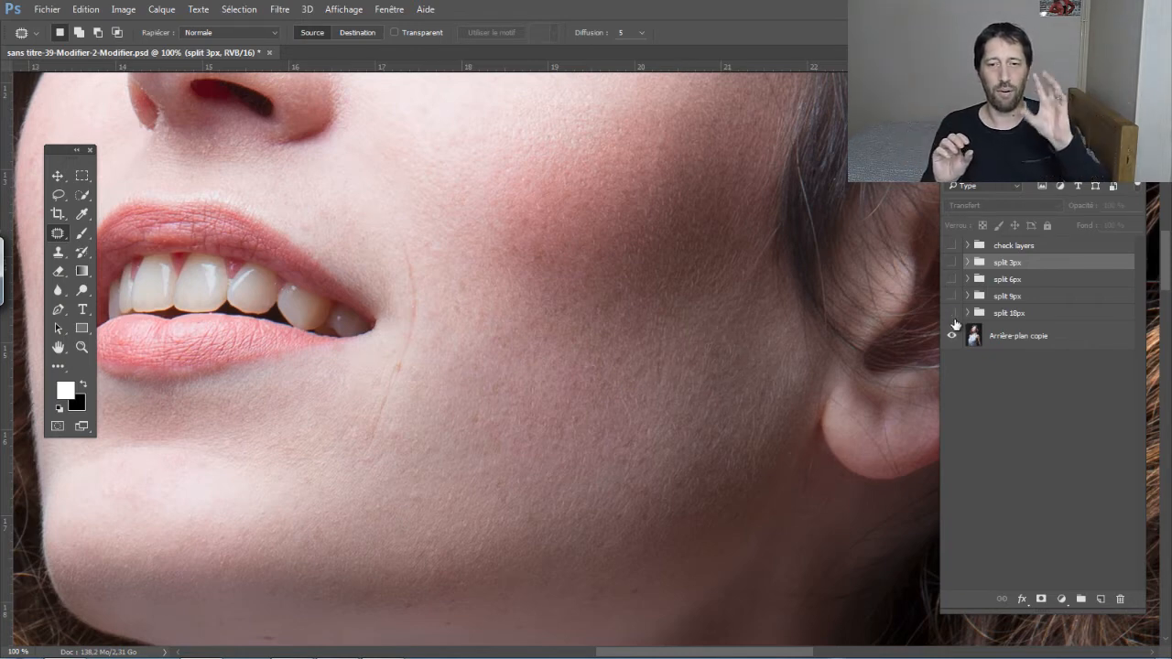
pyautogui.click(953, 316)
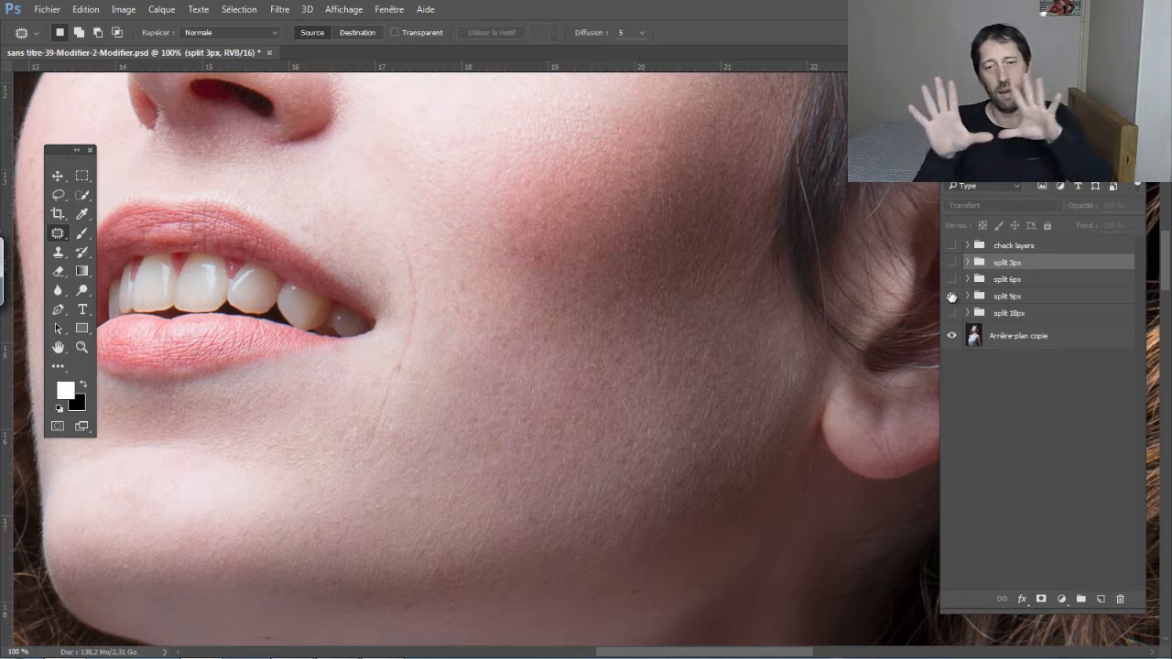
# Step: Compare the cheek patches of split 9px and split 6px with the original Arrière-plan copie at 200%
pyautogui.hotkey('ctrl', '+')
pyautogui.moveTo(721, 361); pyautogui.dragTo(525, 340)
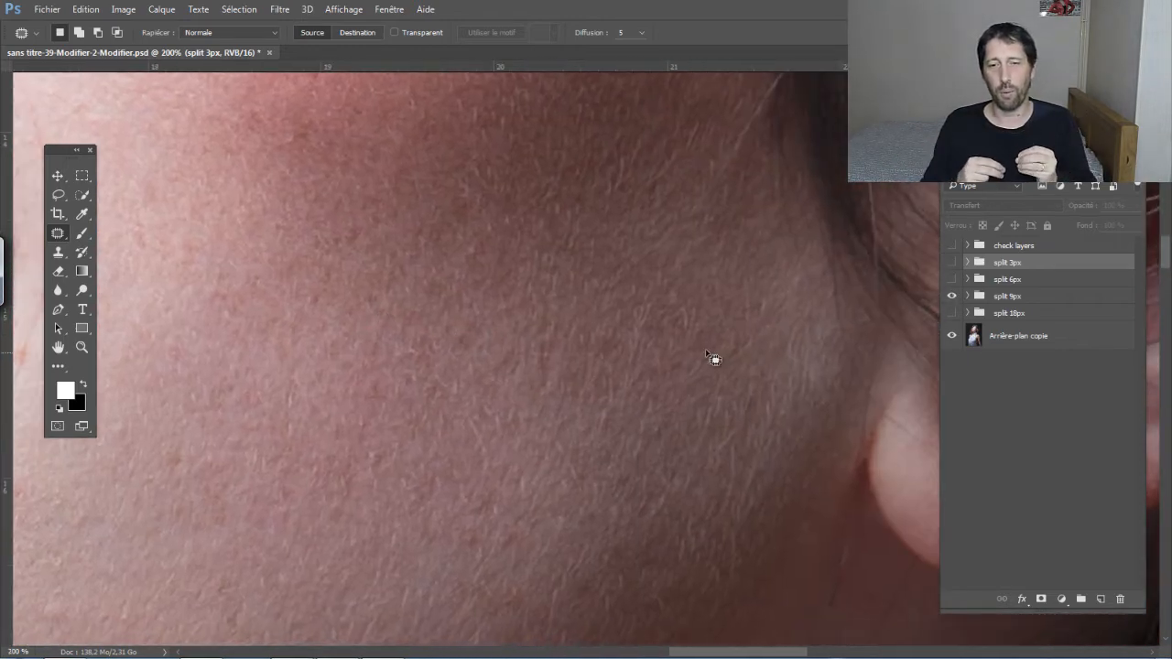
pyautogui.click(953, 299)
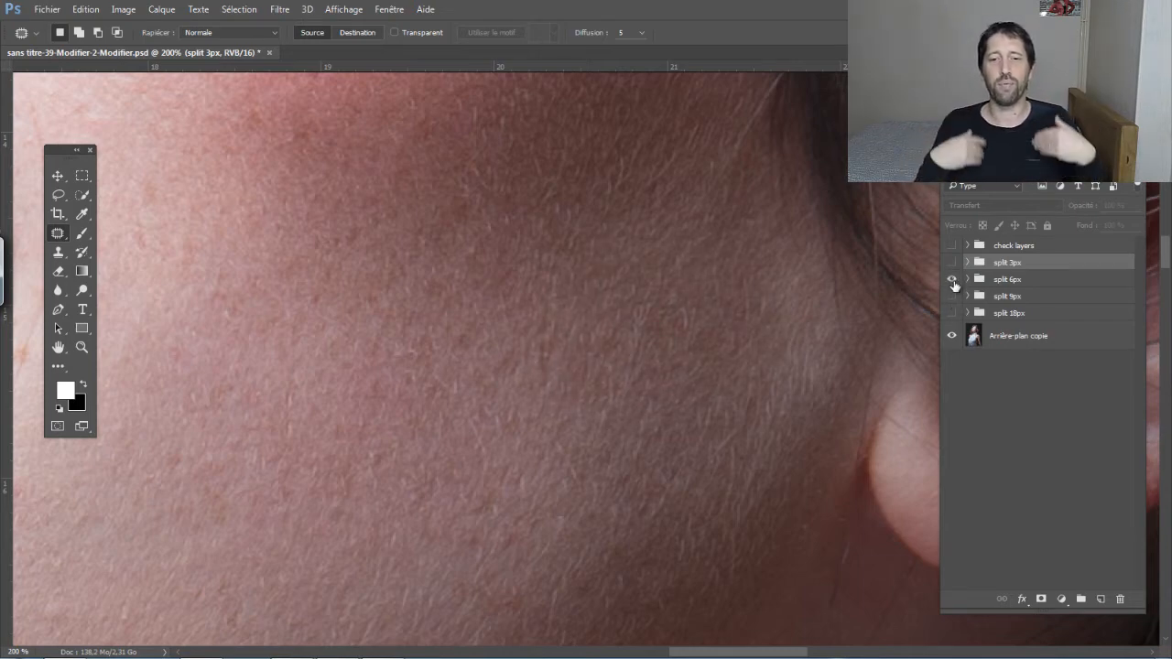
pyautogui.click(951, 280)
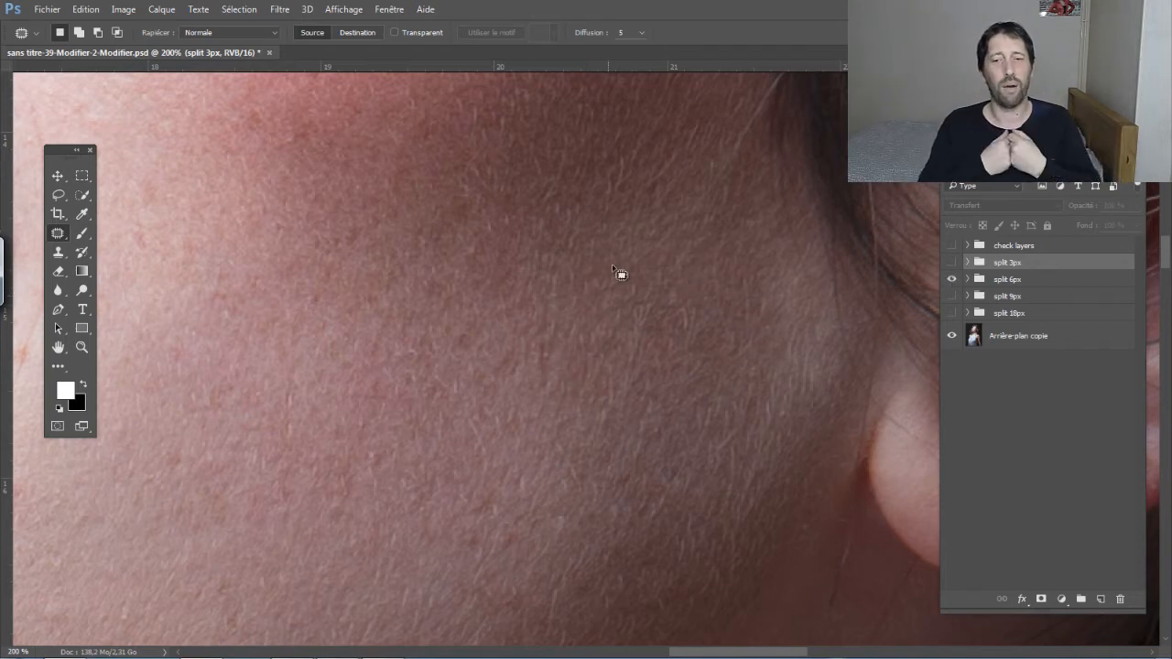
# Step: Switch the split 3px group's visibility on and off over Arrière-plan copie to examine its cheek patch near the ear
pyautogui.click(952, 264)
pyautogui.click(954, 266)
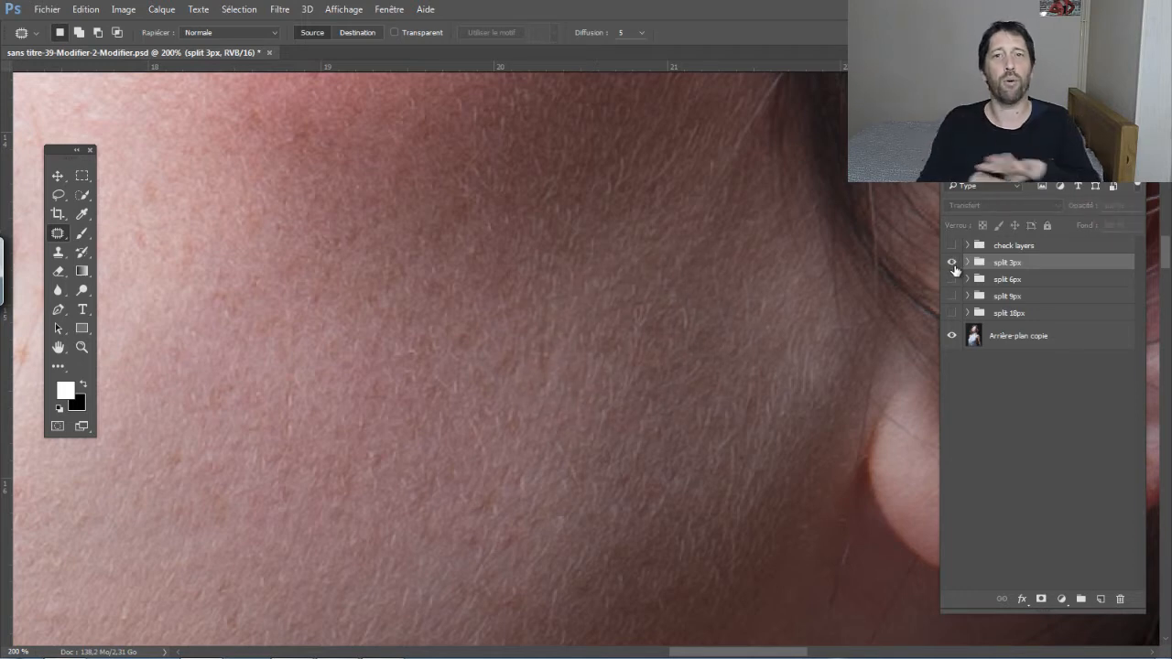
pyautogui.click(954, 265)
pyautogui.click(953, 265)
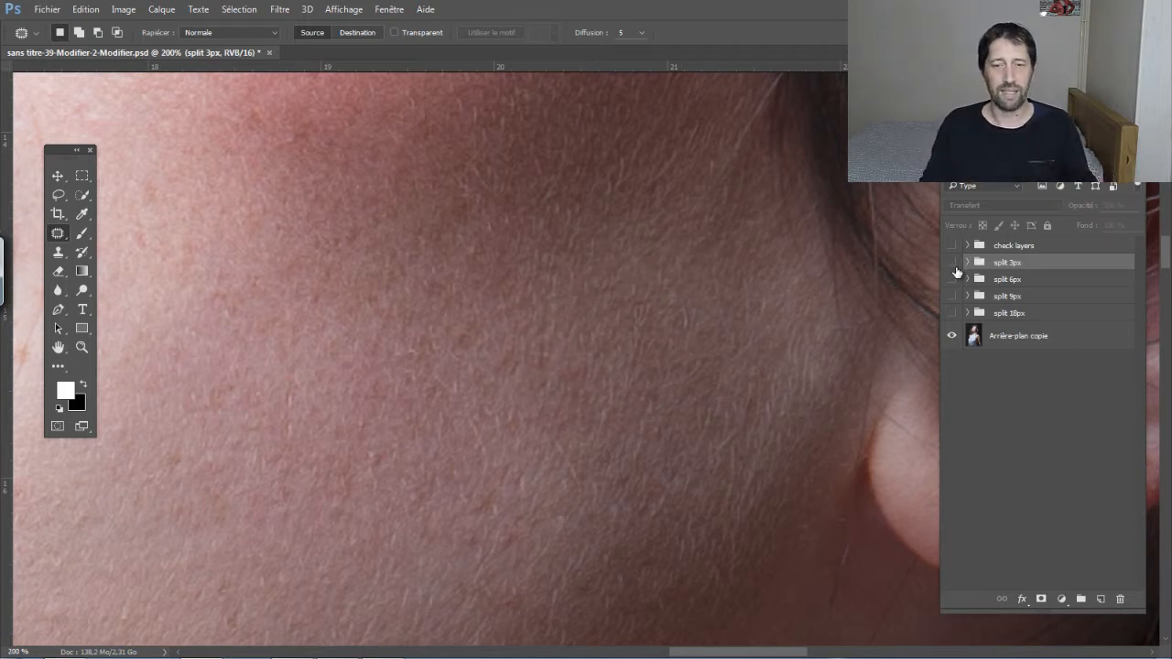
pyautogui.click(955, 267)
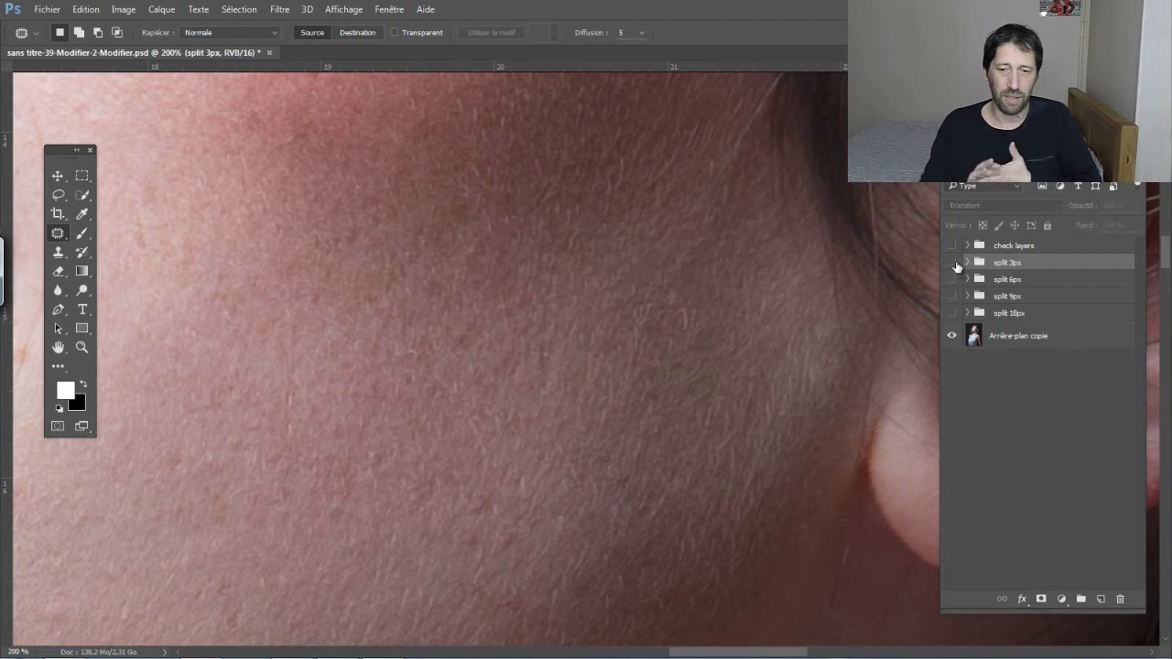
pyautogui.click(956, 267)
pyautogui.click(956, 267)
pyautogui.click(956, 266)
pyautogui.click(956, 267)
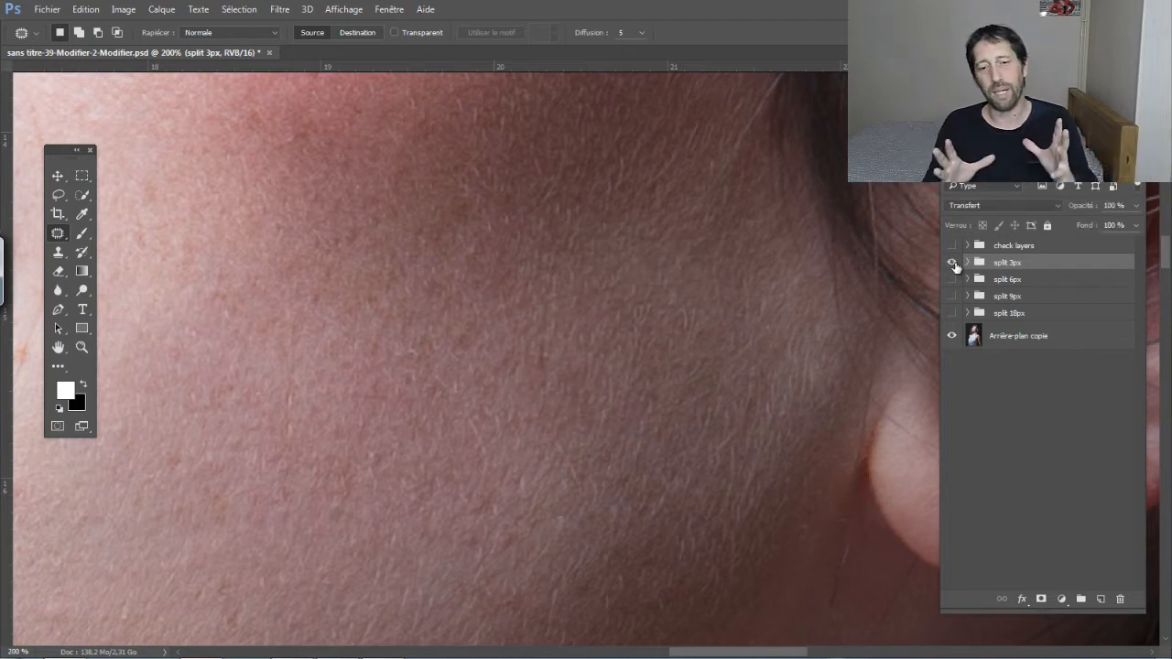
# Step: View the face at 50% and compare the split 3px result with the original, keeping the other split groups hidden
pyautogui.hotkey('ctrl', '-')
pyautogui.hotkey('ctrl', '-')
pyautogui.hotkey('ctrl', '-')
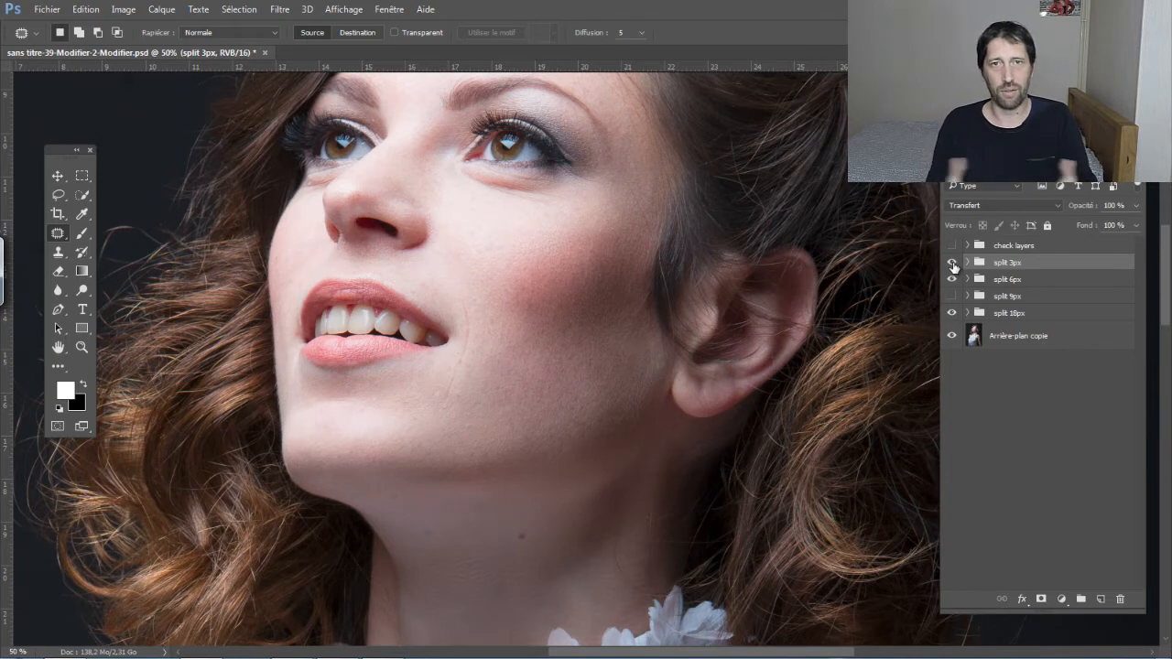
pyautogui.moveTo(952, 286); pyautogui.dragTo(953, 314)
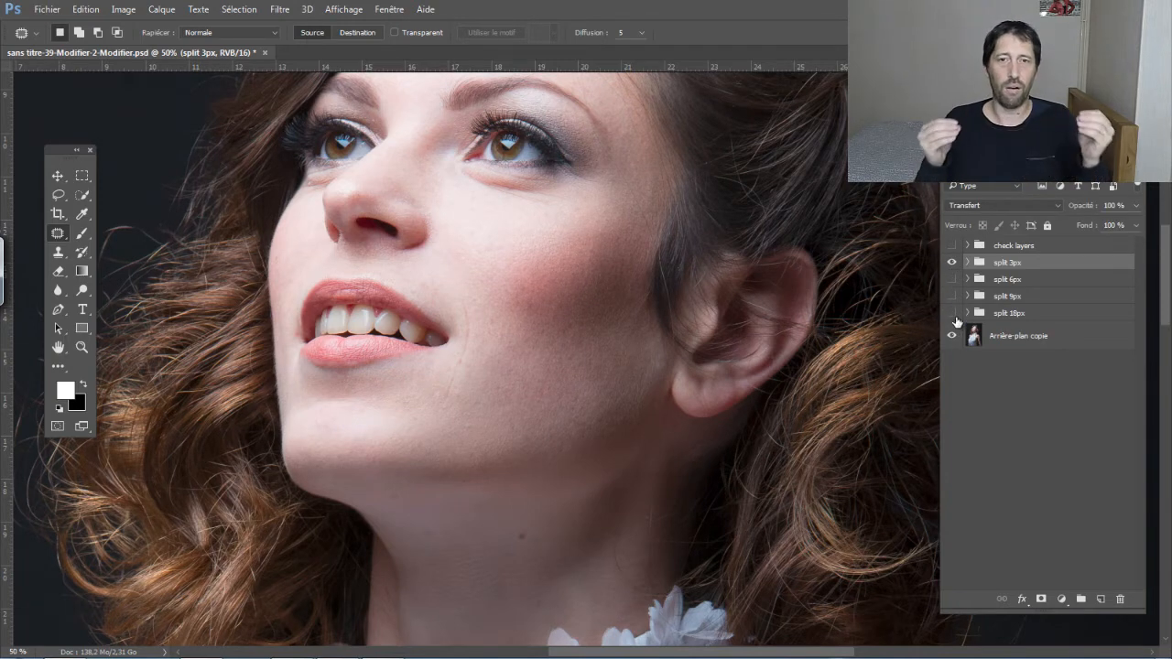
pyautogui.click(952, 263)
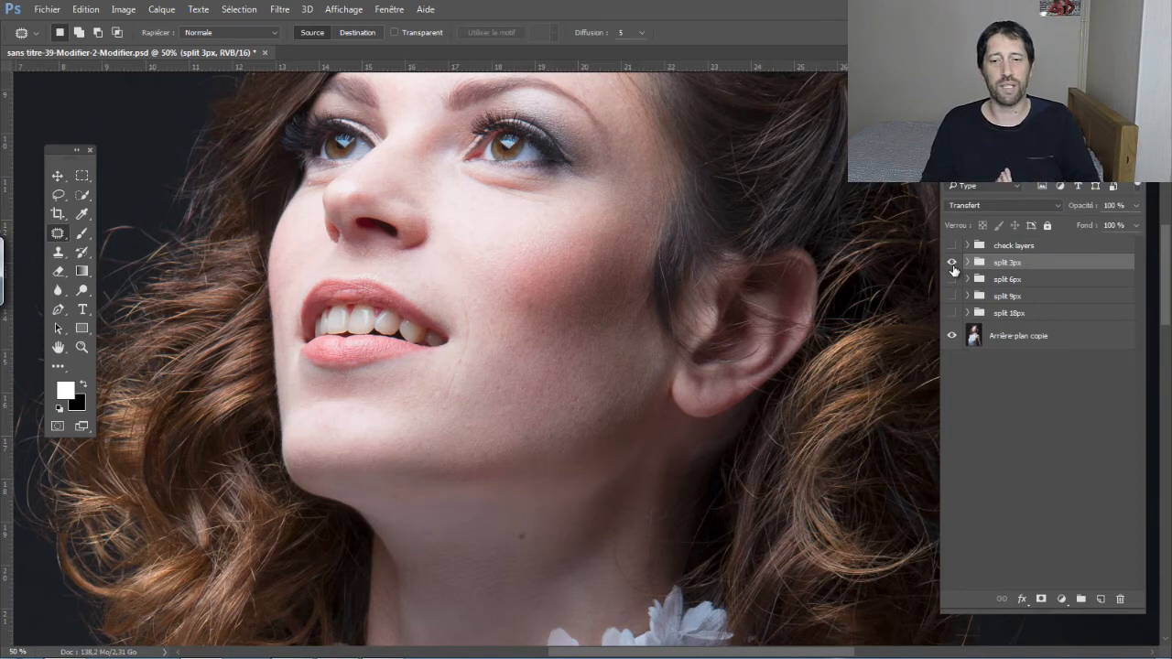
pyautogui.click(951, 262)
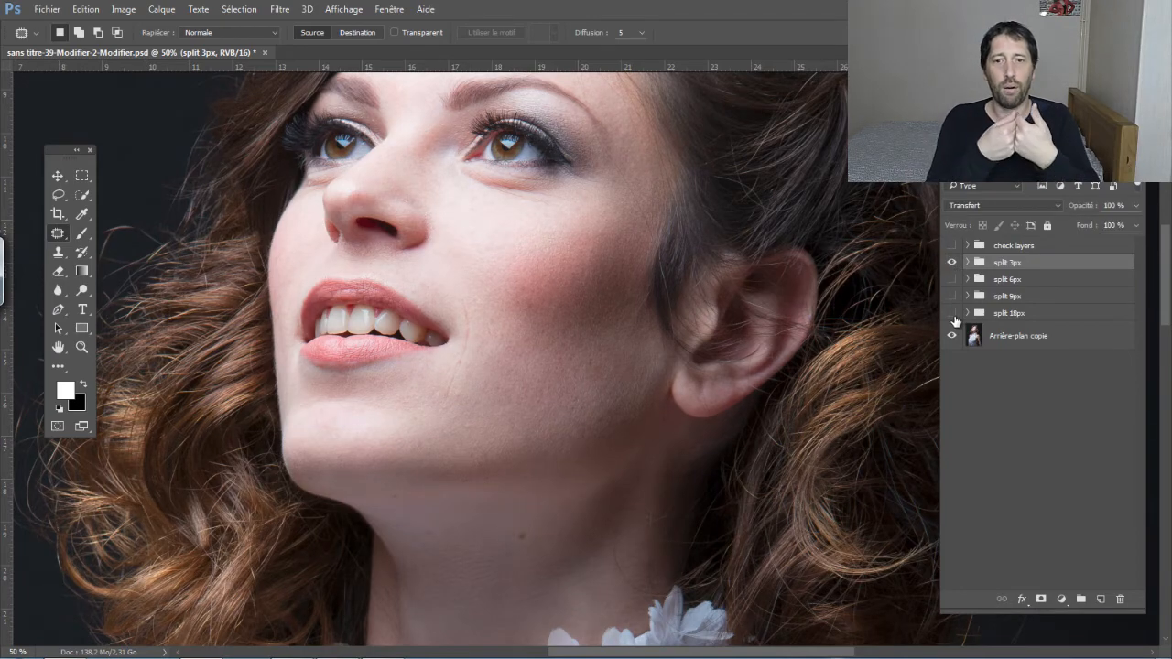
pyautogui.click(952, 263)
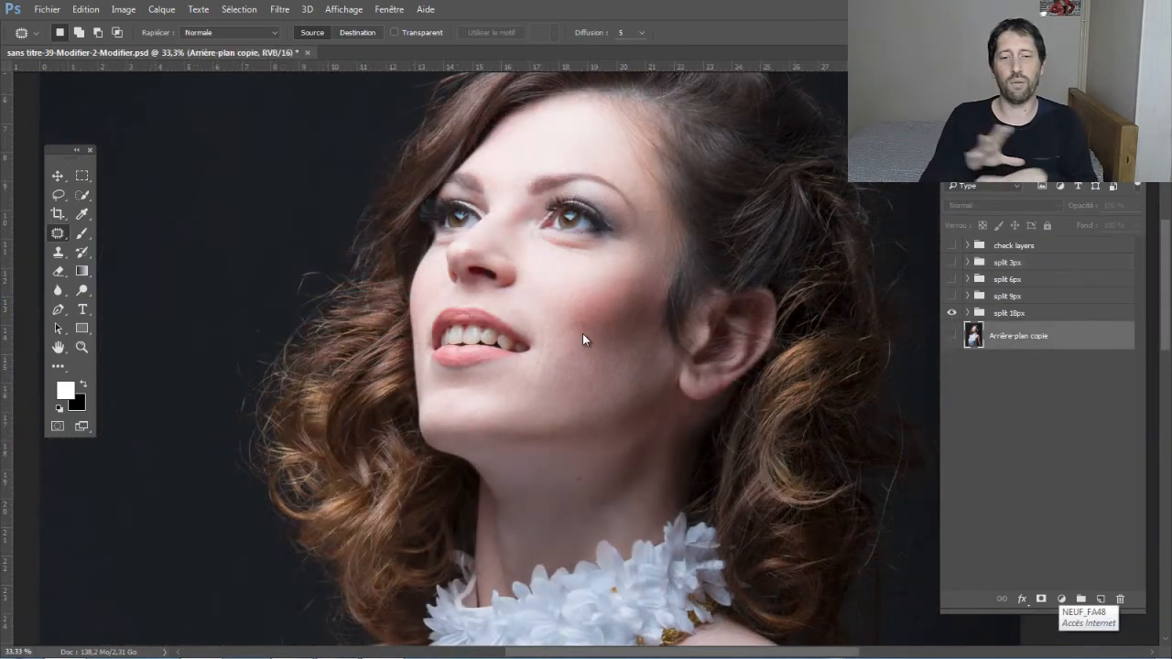
# Step: In the split 18px group, patch a small oval of texture on the reddish cheek on Arrière-plan copie 11, and deselect
pyautogui.scroll(2, 583, 343)
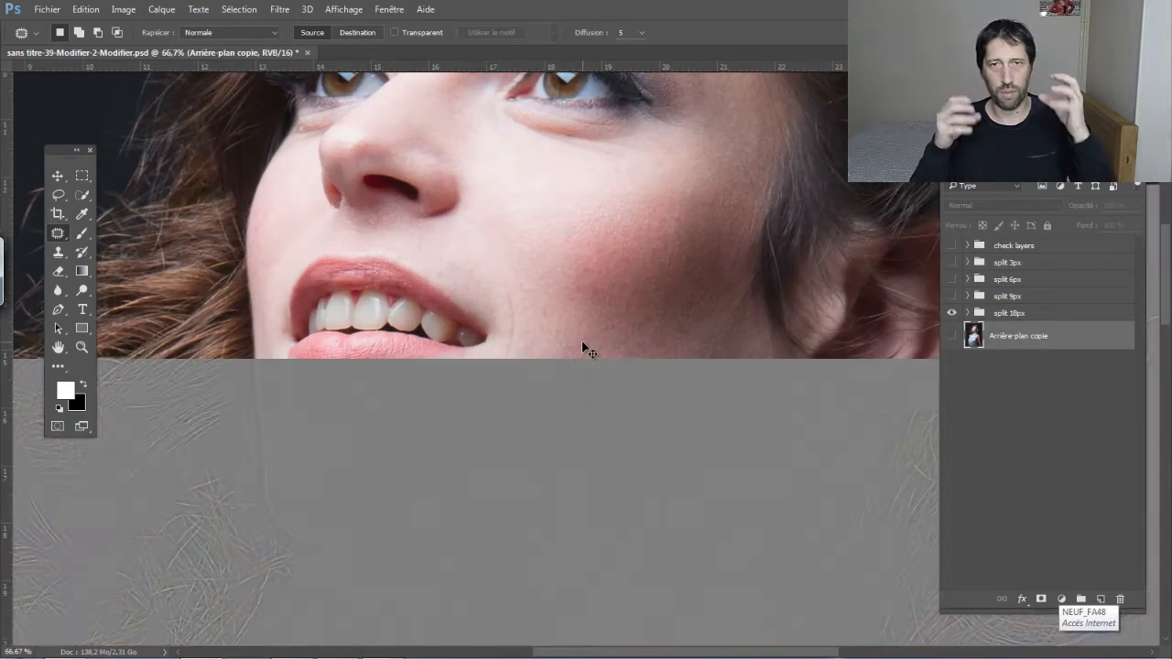
pyautogui.scroll(1, 583, 345)
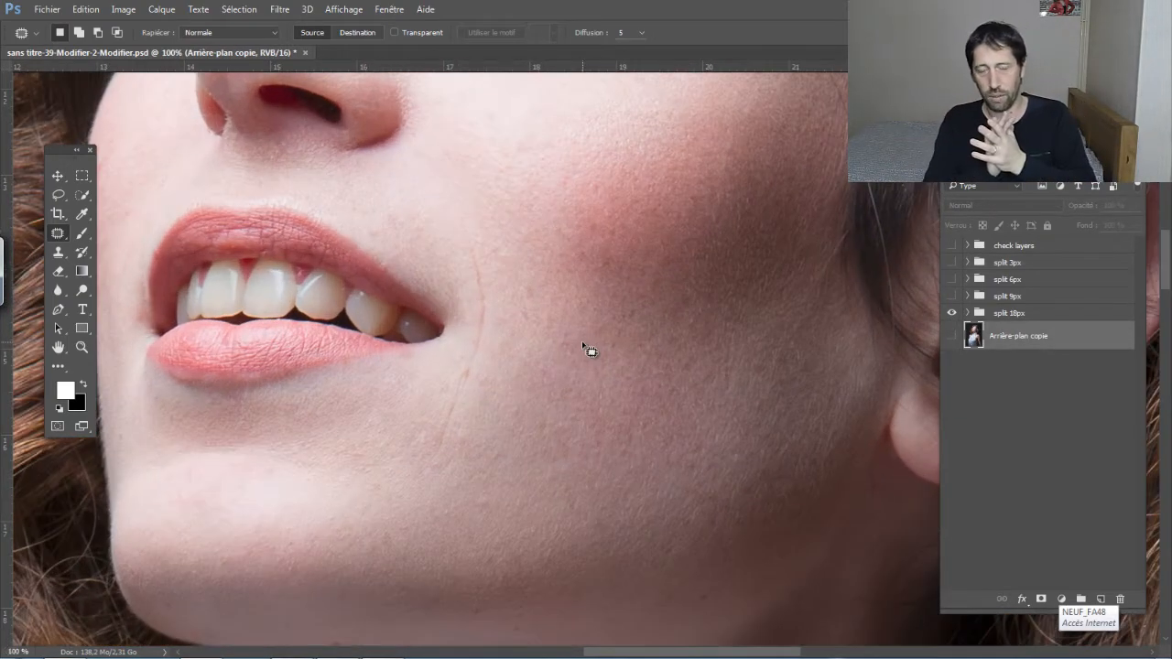
pyautogui.moveTo(608, 332); pyautogui.dragTo(573, 382)
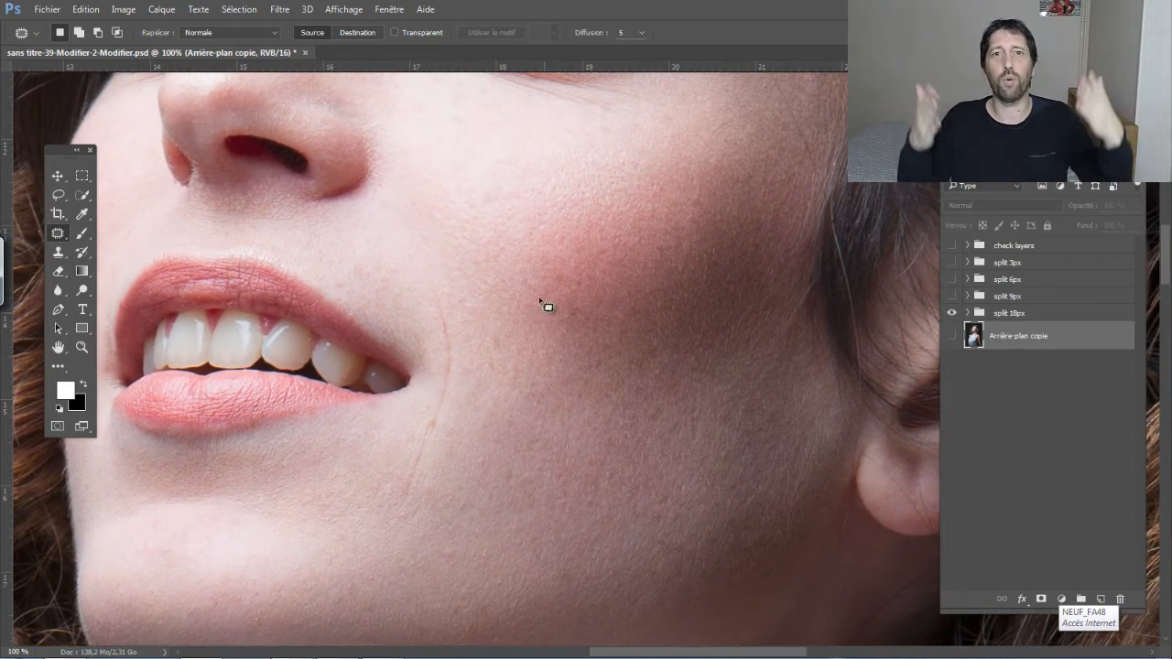
pyautogui.click(967, 313)
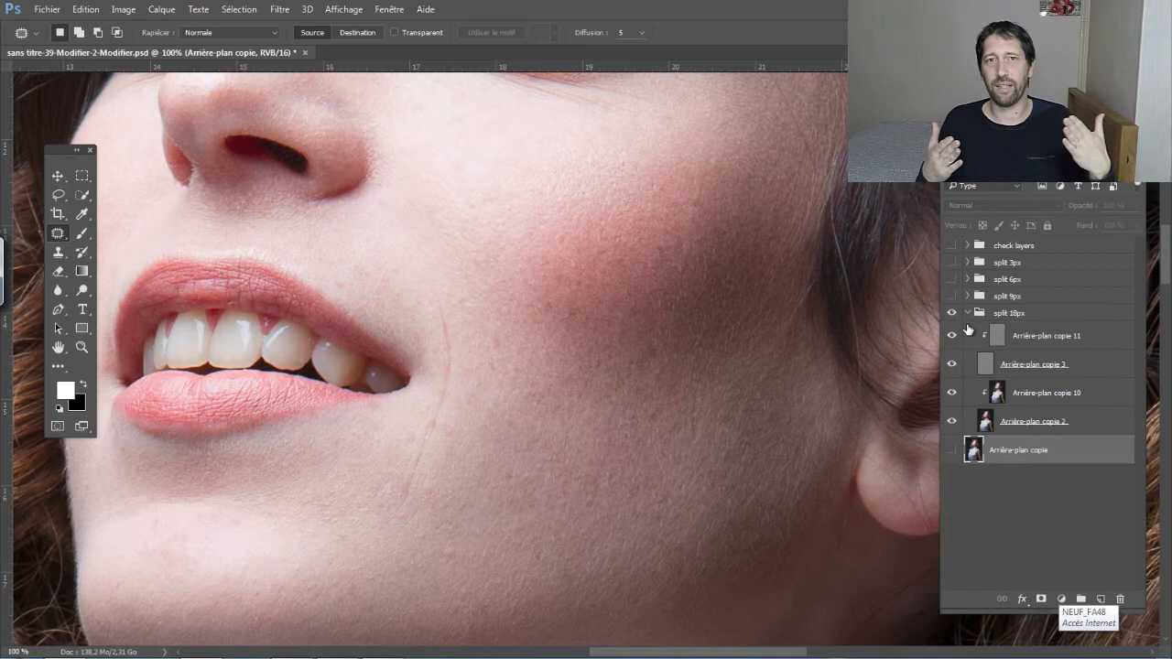
pyautogui.click(1016, 337)
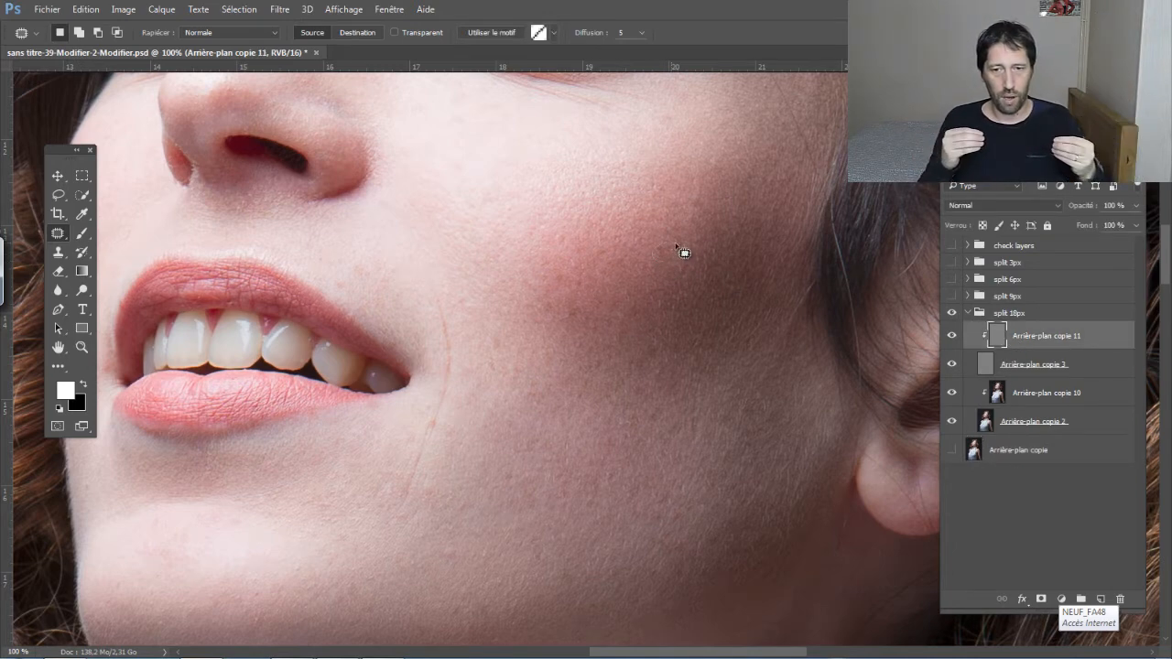
pyautogui.hotkey('ctrl', 'd')
pyautogui.moveTo(656, 261)
pyautogui.mouseDown()
pyautogui.moveTo(675, 266)
pyautogui.moveTo(638, 253)
pyautogui.moveTo(645, 236)
pyautogui.mouseUp()
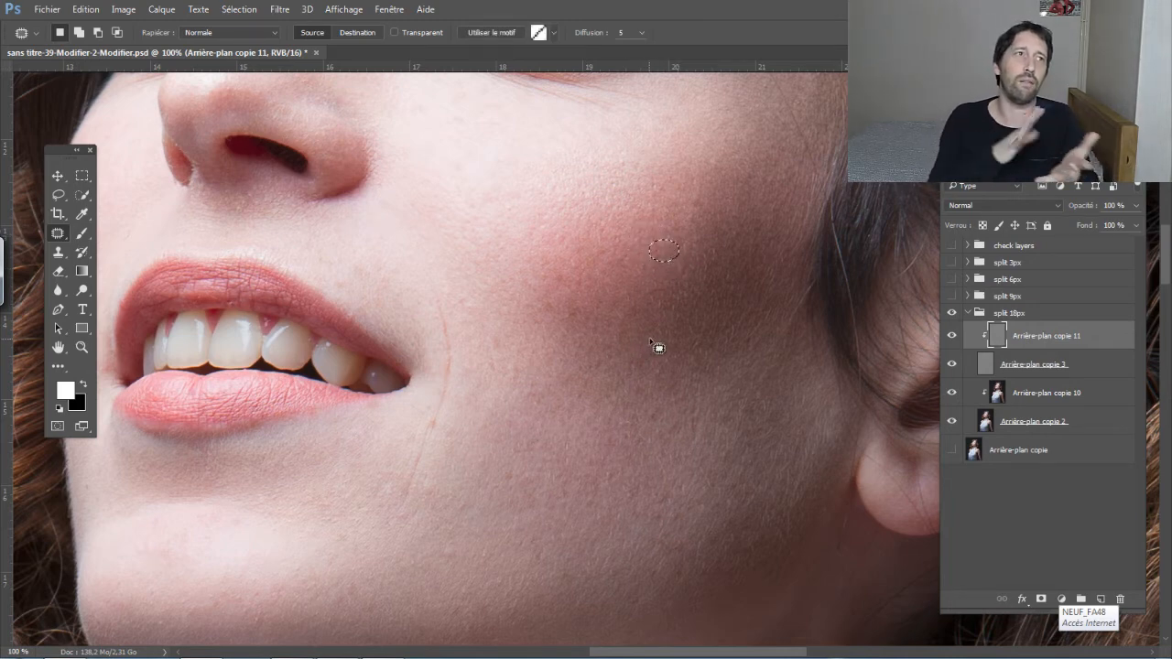
pyautogui.hotkey('ctrl', 'd')
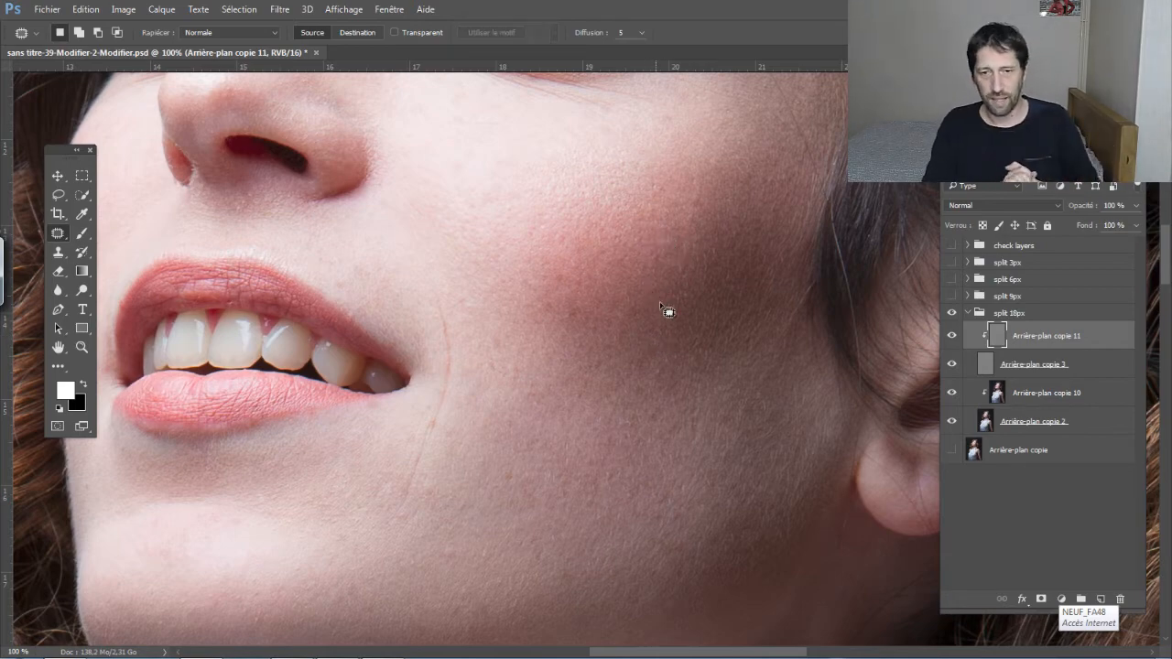
# Step: Compare the cheek texture at 150% with Arrière-plan copie 11 hidden and shown
pyautogui.scroll(2, 667, 309)
pyautogui.scroll(-1, 2, 652)
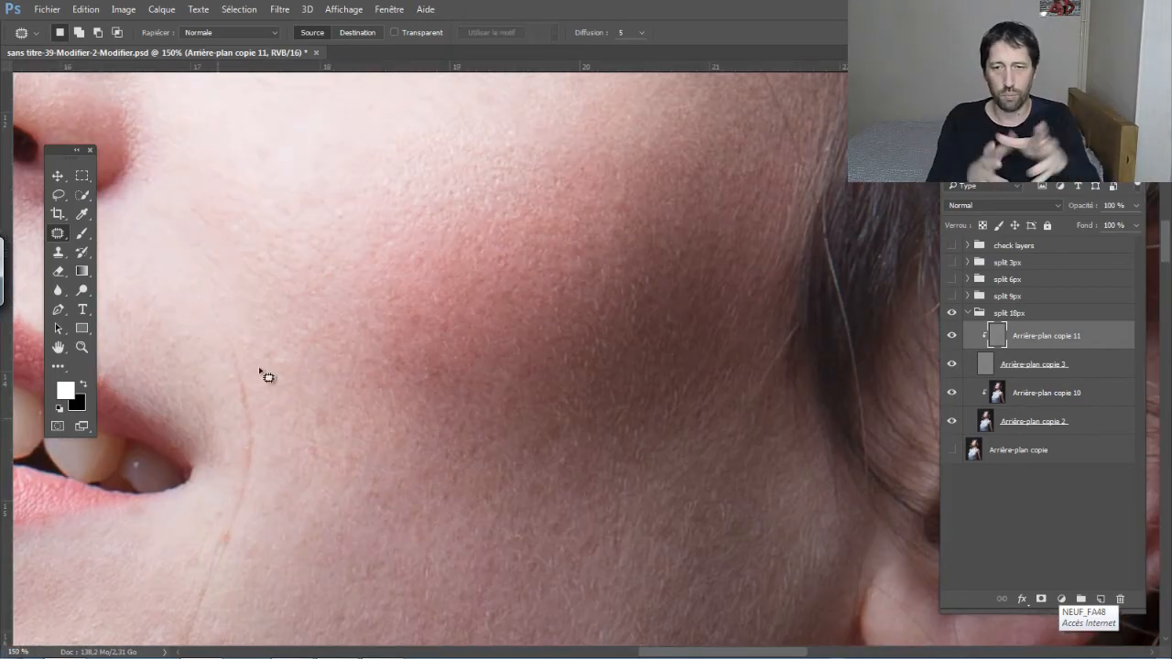
pyautogui.click(953, 337)
pyautogui.click(953, 338)
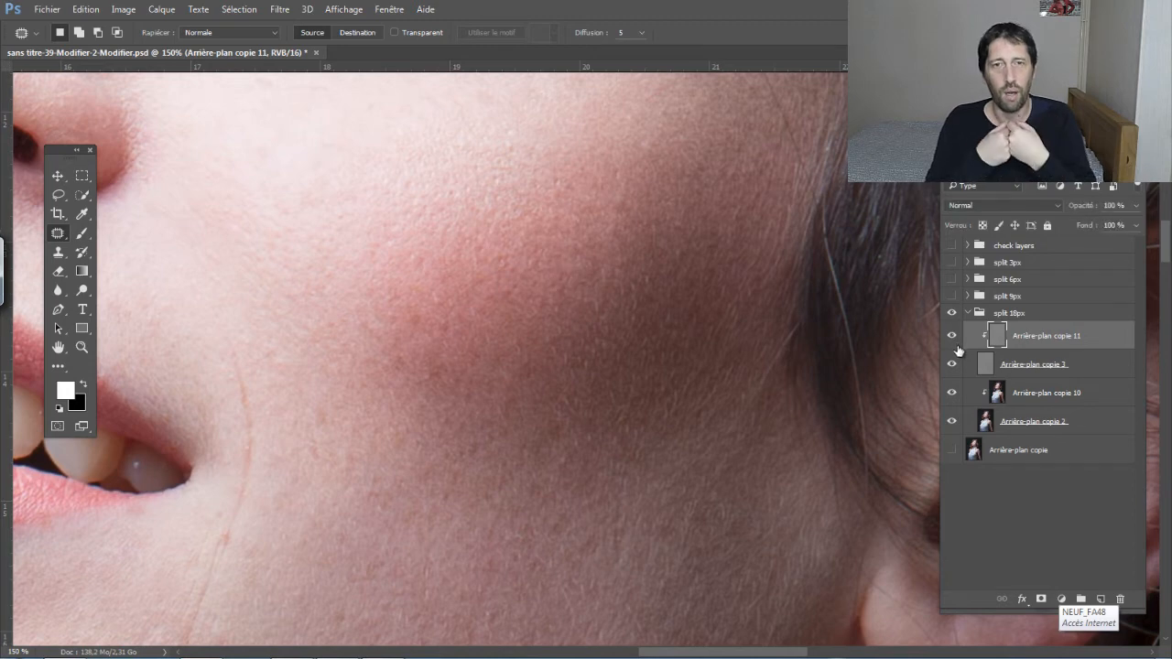
pyautogui.click(953, 338)
pyautogui.click(953, 338)
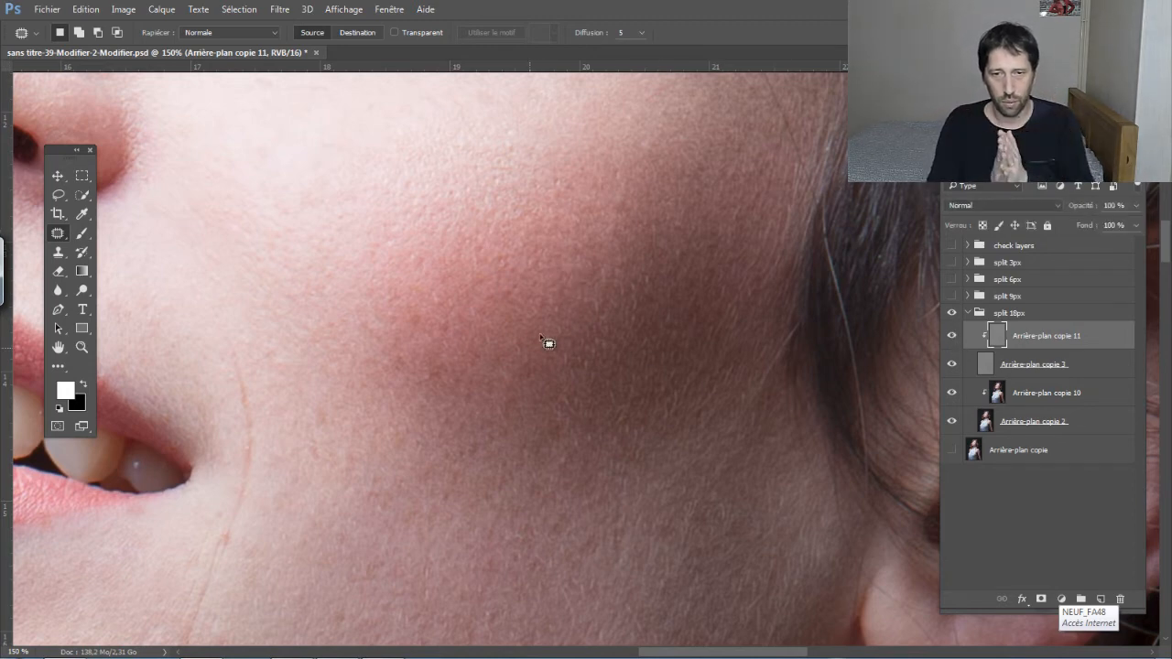
pyautogui.click(952, 337)
pyautogui.click(954, 339)
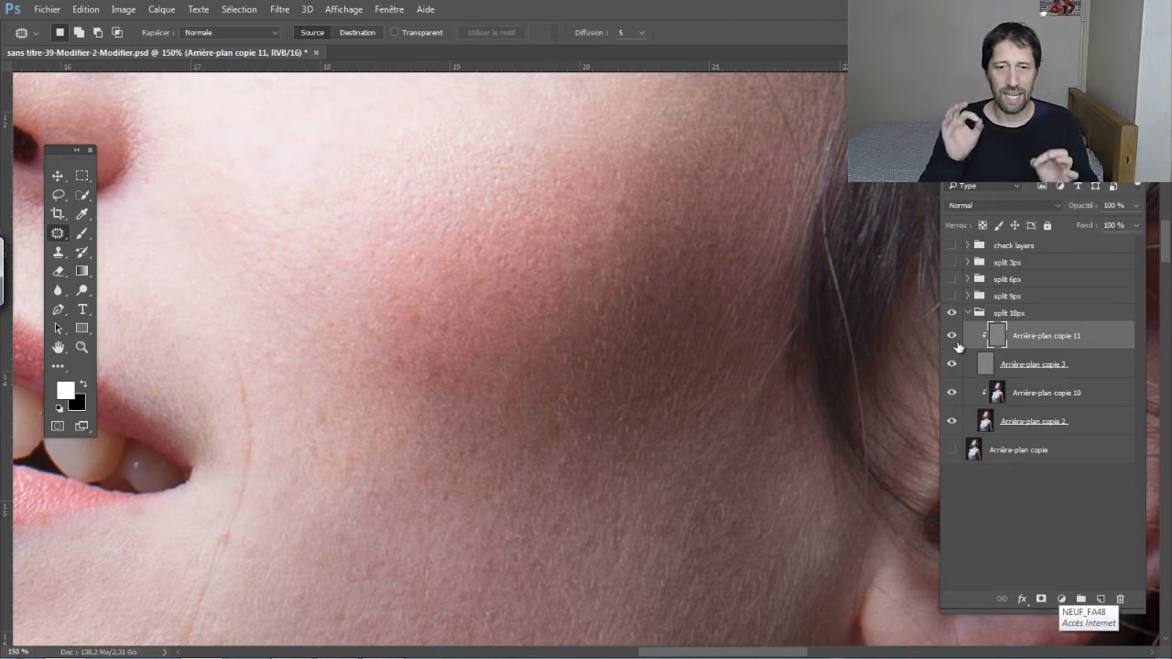
pyautogui.click(953, 338)
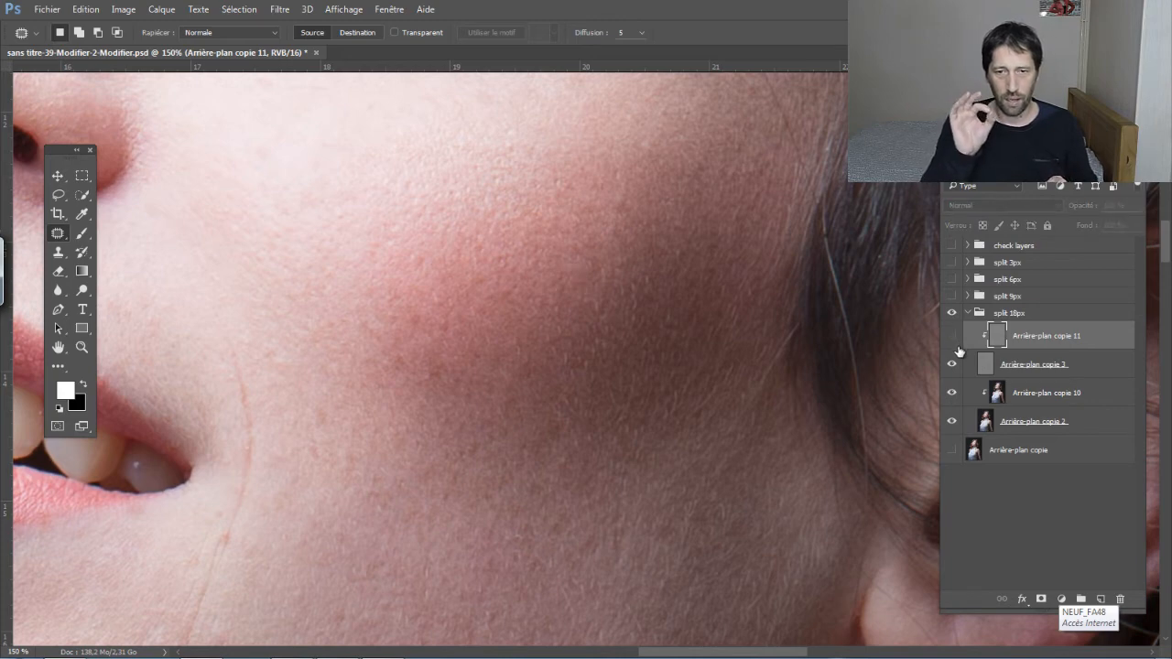
# Step: Show Arrière-plan copie 11 and the split 9px group, patch a small texture spot on the reddish cheek on Arrière-plan copie 13, and compare
pyautogui.click(953, 337)
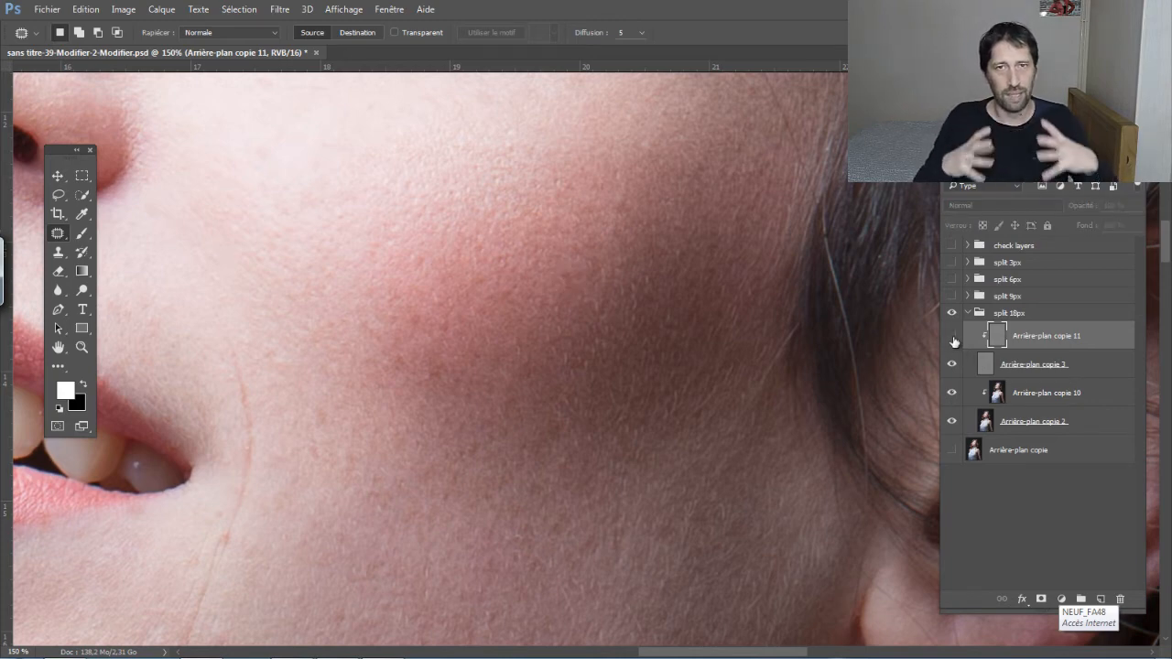
pyautogui.click(951, 297)
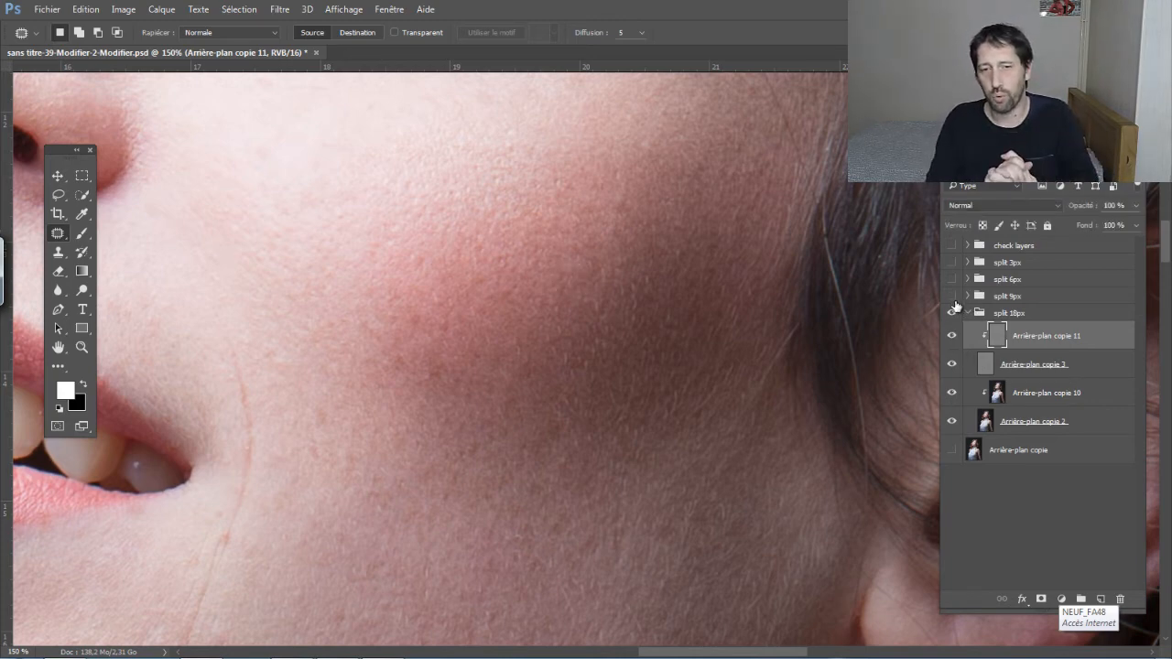
pyautogui.click(968, 297)
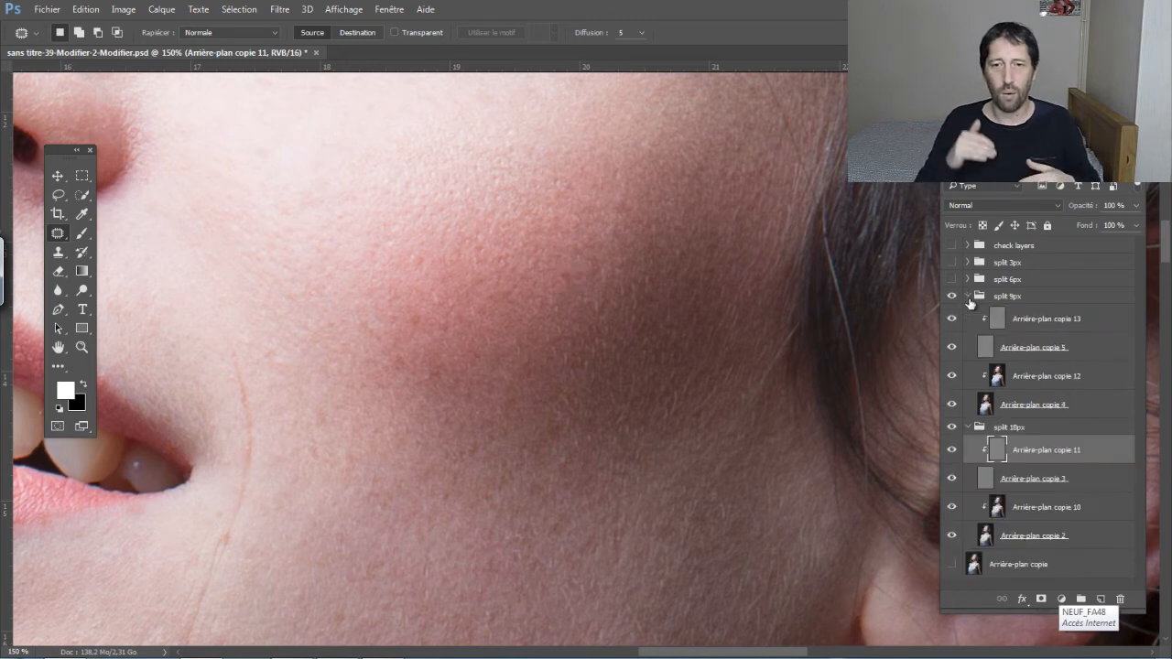
pyautogui.click(1007, 324)
pyautogui.click(952, 296)
pyautogui.click(952, 299)
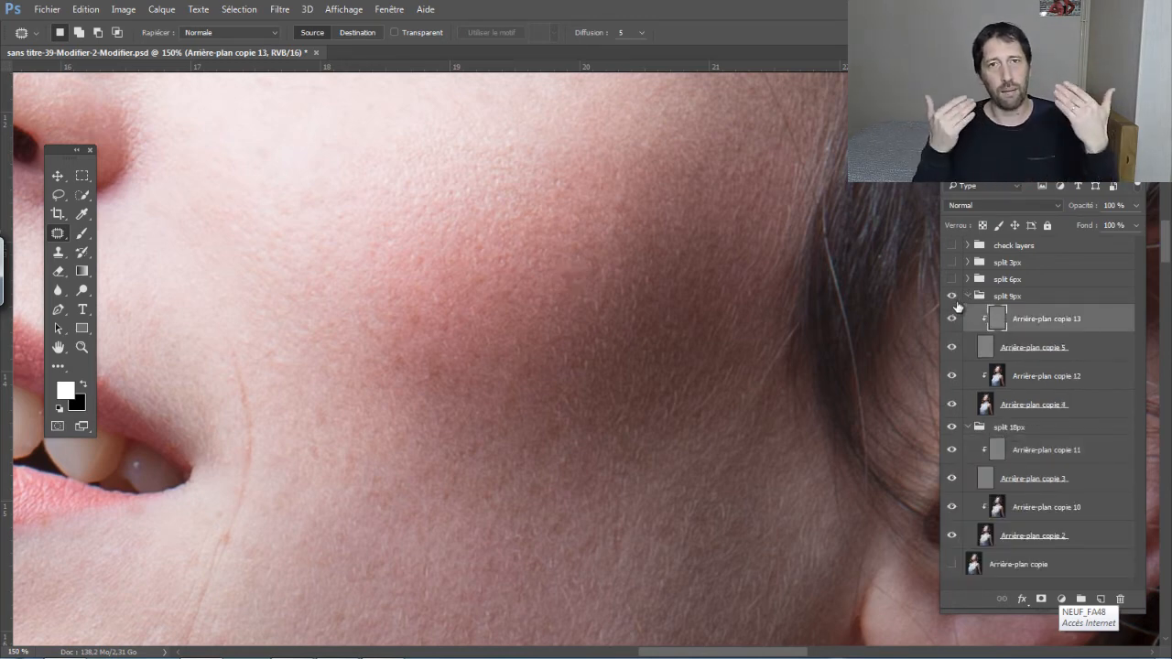
pyautogui.moveTo(572, 298)
pyautogui.mouseDown()
pyautogui.moveTo(555, 293)
pyautogui.moveTo(596, 280)
pyautogui.moveTo(565, 295)
pyautogui.moveTo(526, 284)
pyautogui.moveTo(544, 257)
pyautogui.mouseUp()
pyautogui.click(578, 390)
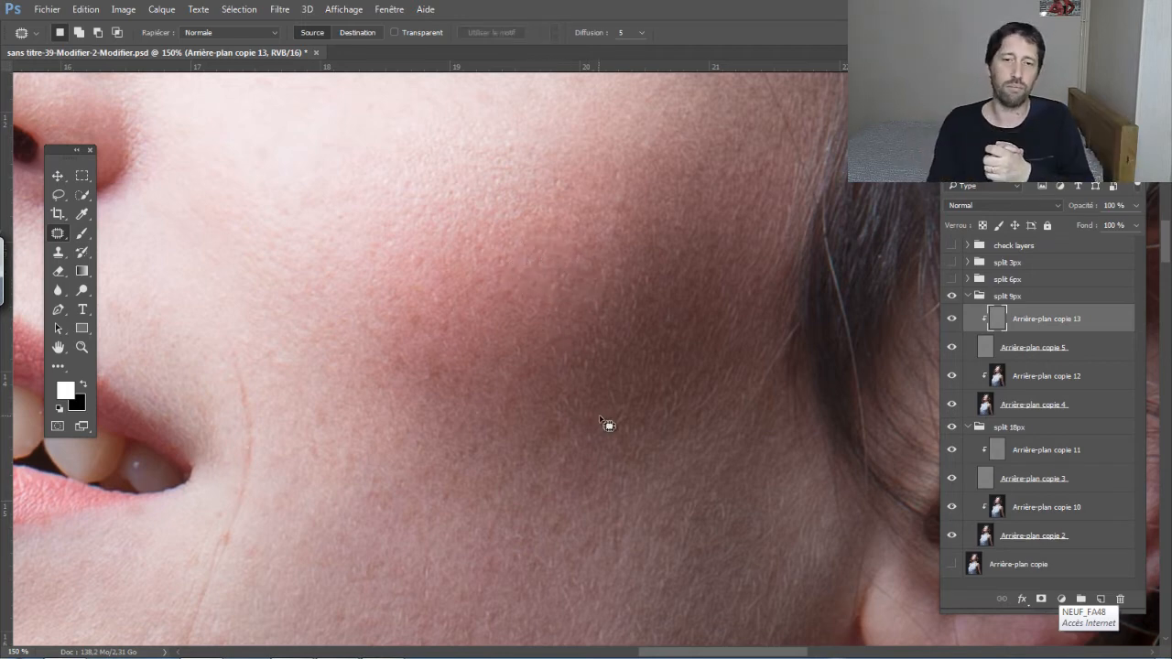
pyautogui.click(951, 298)
pyautogui.click(952, 299)
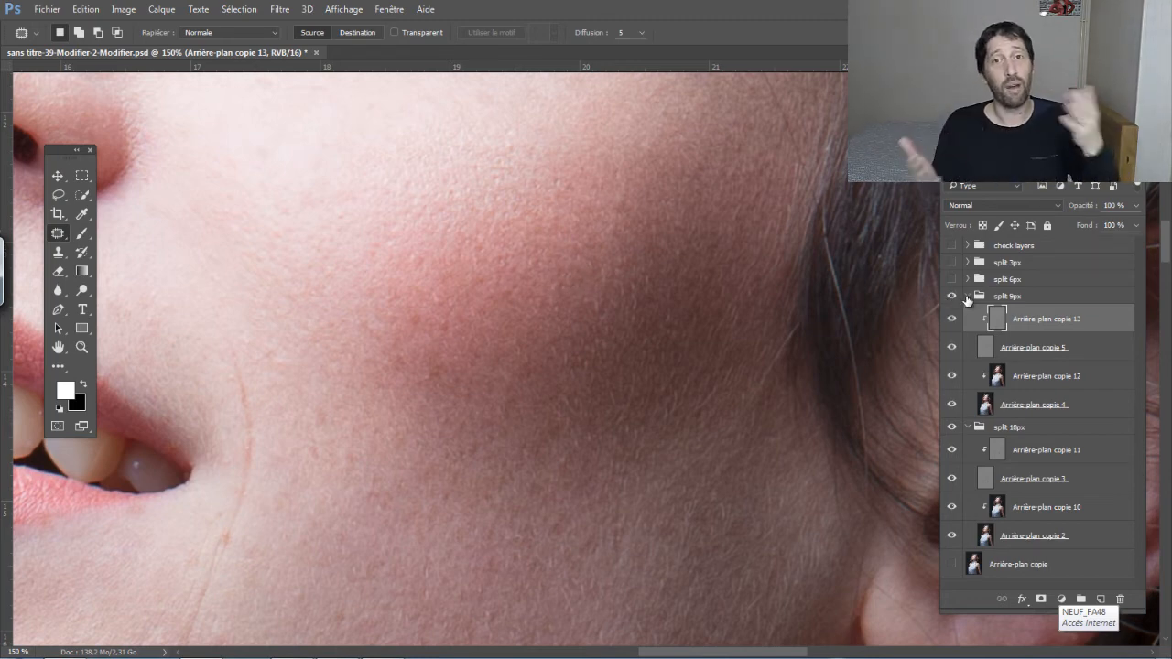
# Step: Show the split 6px group, patch a small round texture spot on the reddish cheek on Arrière-plan copie 15, and deselect
pyautogui.click(967, 279)
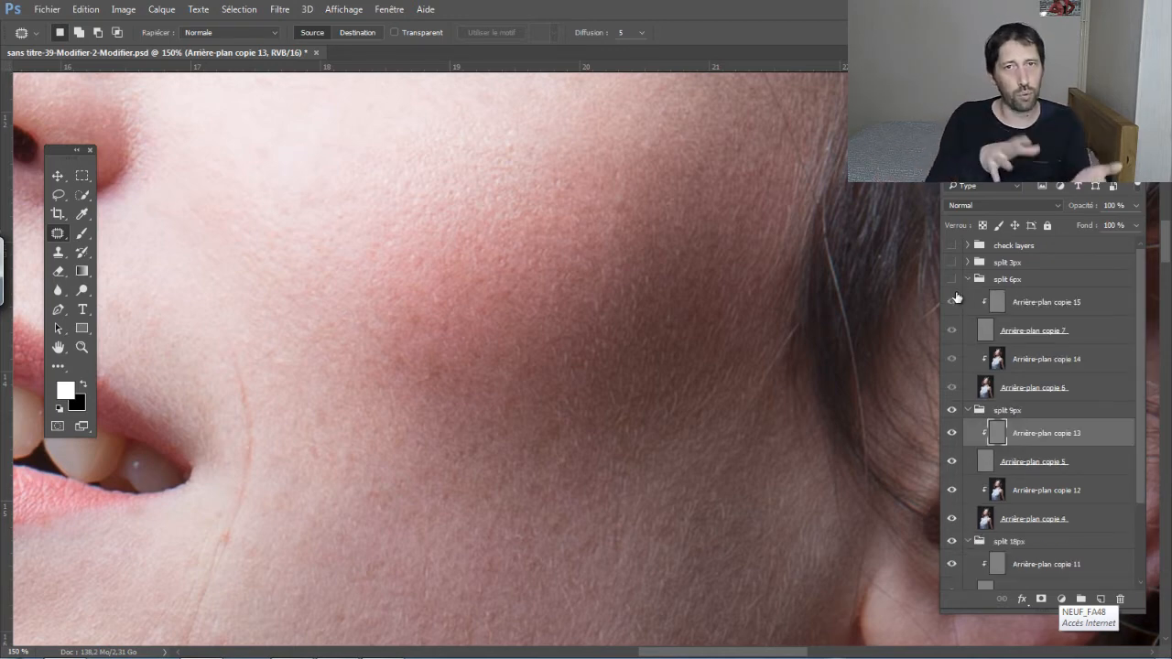
pyautogui.click(951, 280)
pyautogui.click(1000, 310)
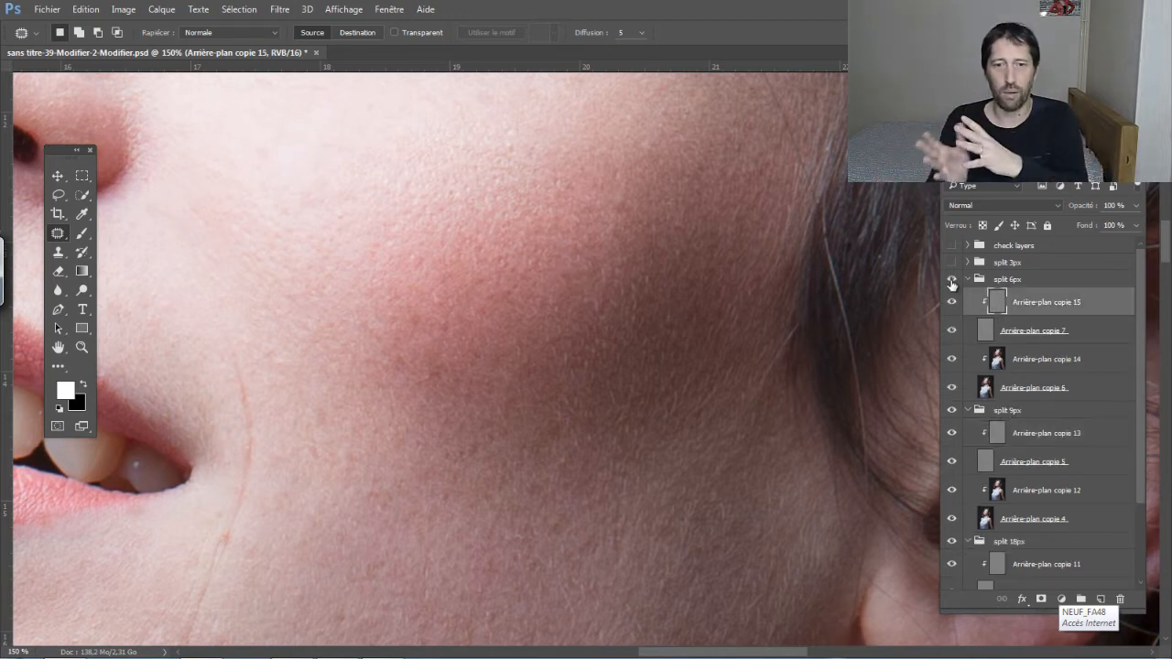
pyautogui.click(952, 281)
pyautogui.click(952, 282)
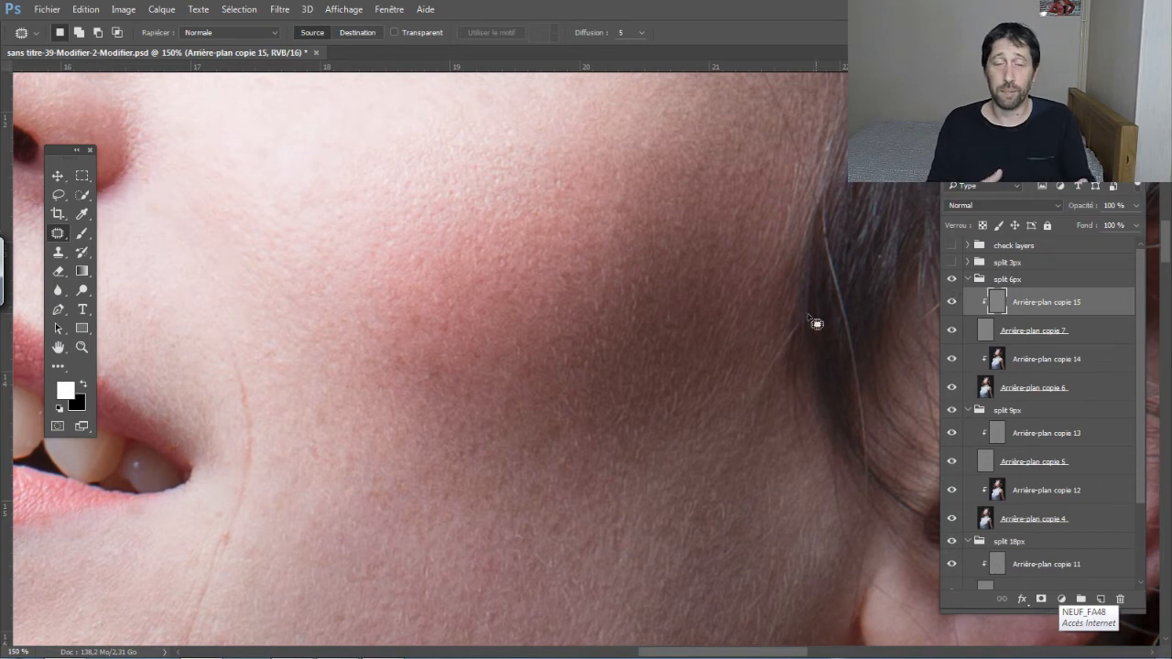
pyautogui.moveTo(583, 285); pyautogui.dragTo(557, 261)
pyautogui.hotkey('ctrl', 'd')
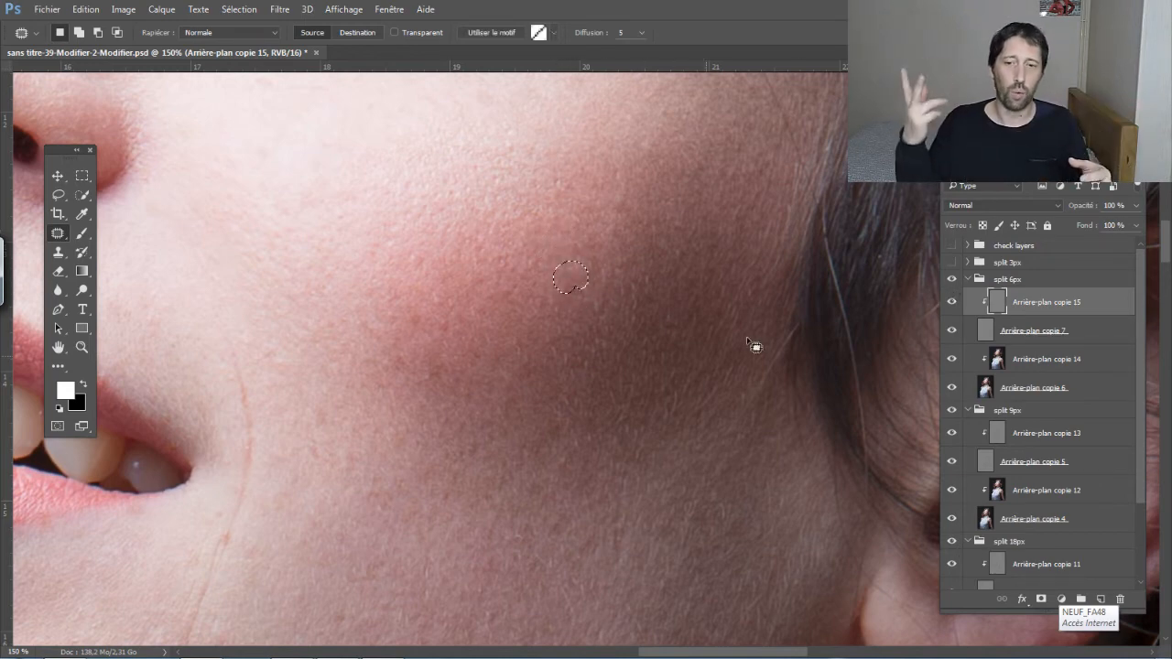
# Step: Compare the cheek texture with the split 6px group hidden and shown
pyautogui.click(952, 280)
pyautogui.click(952, 280)
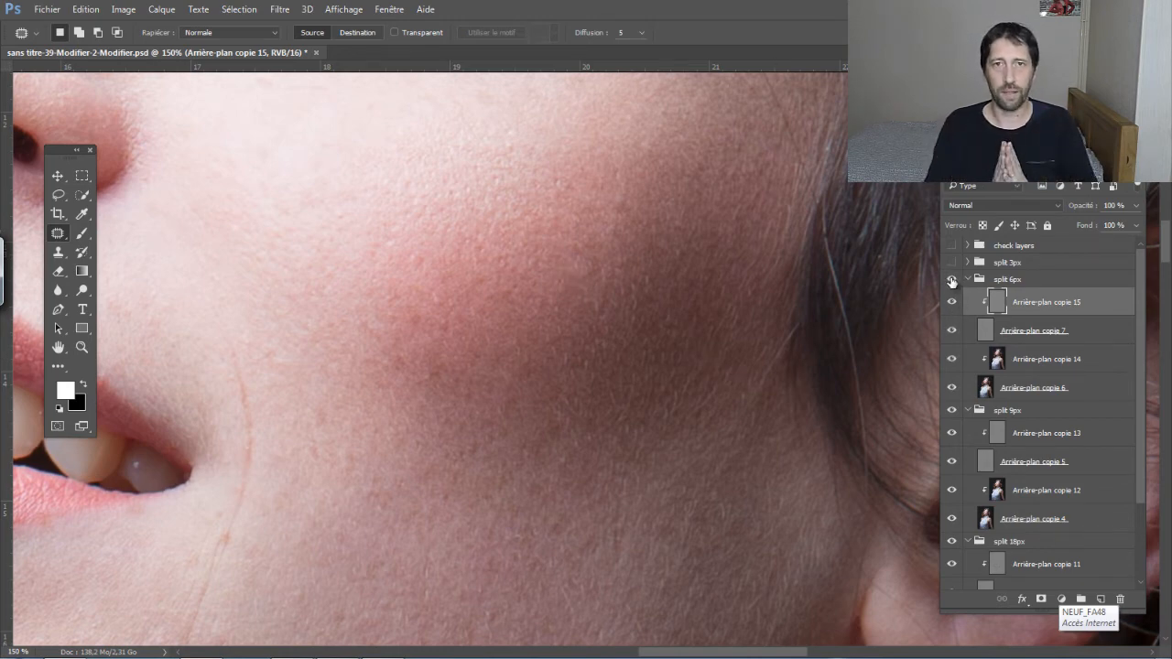
pyautogui.click(952, 281)
pyautogui.click(952, 283)
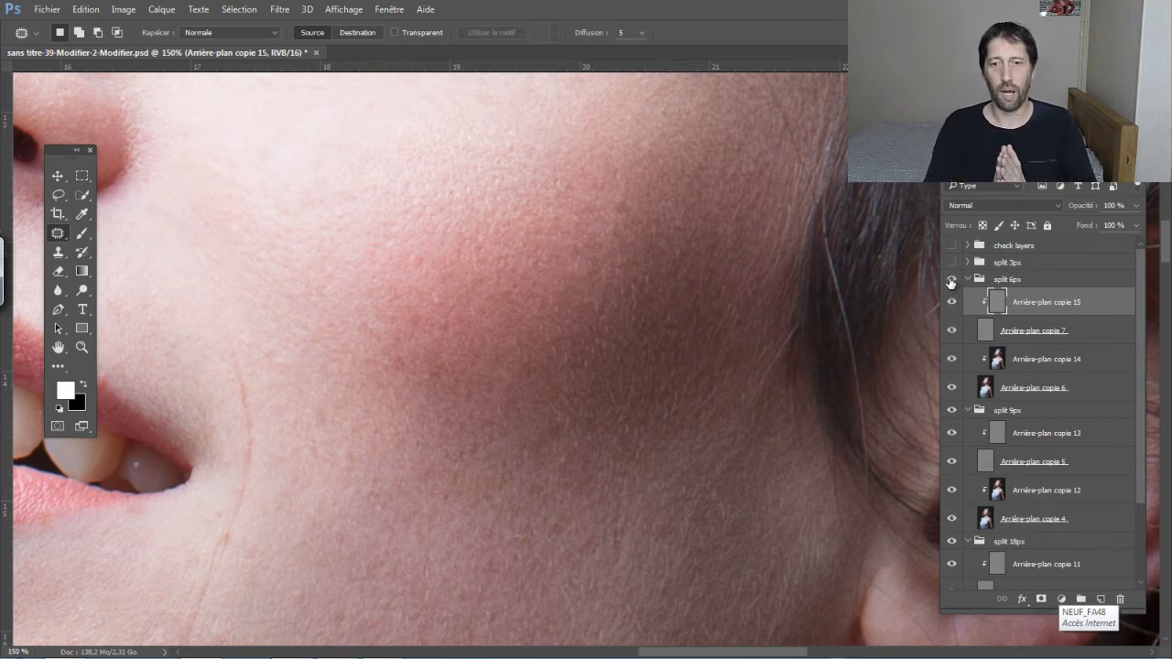
# Step: Show the split 3px group, patch a small round texture spot on the reddish cheek on Arrière-plan copie 17, and deselect
pyautogui.click(952, 262)
pyautogui.click(966, 263)
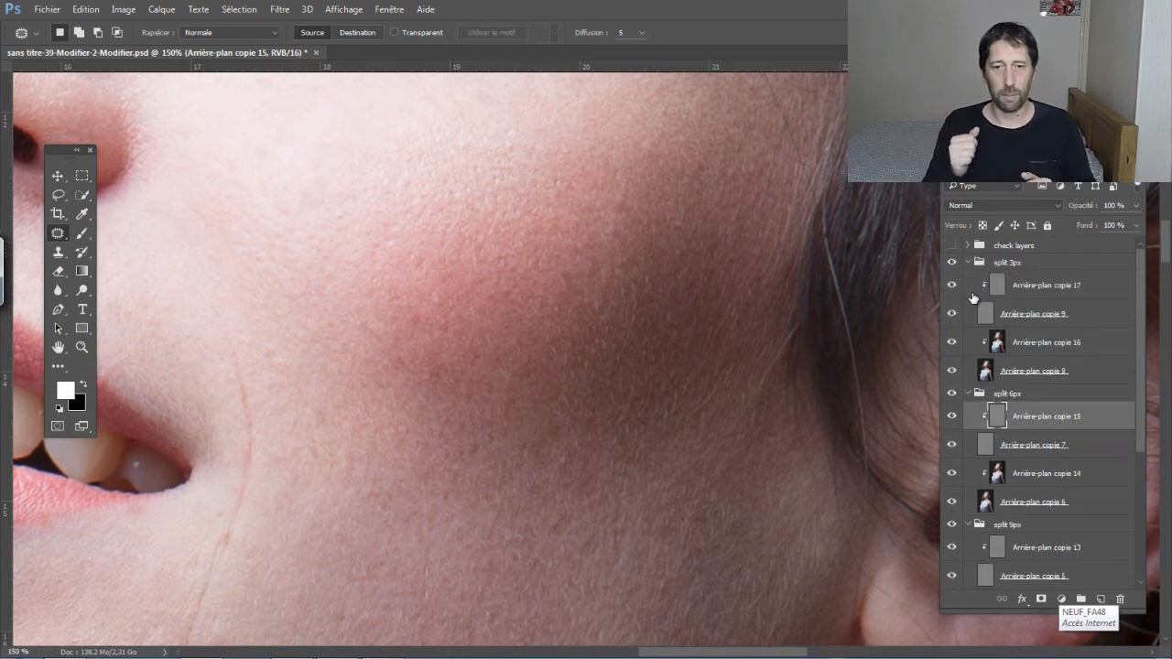
pyautogui.click(998, 291)
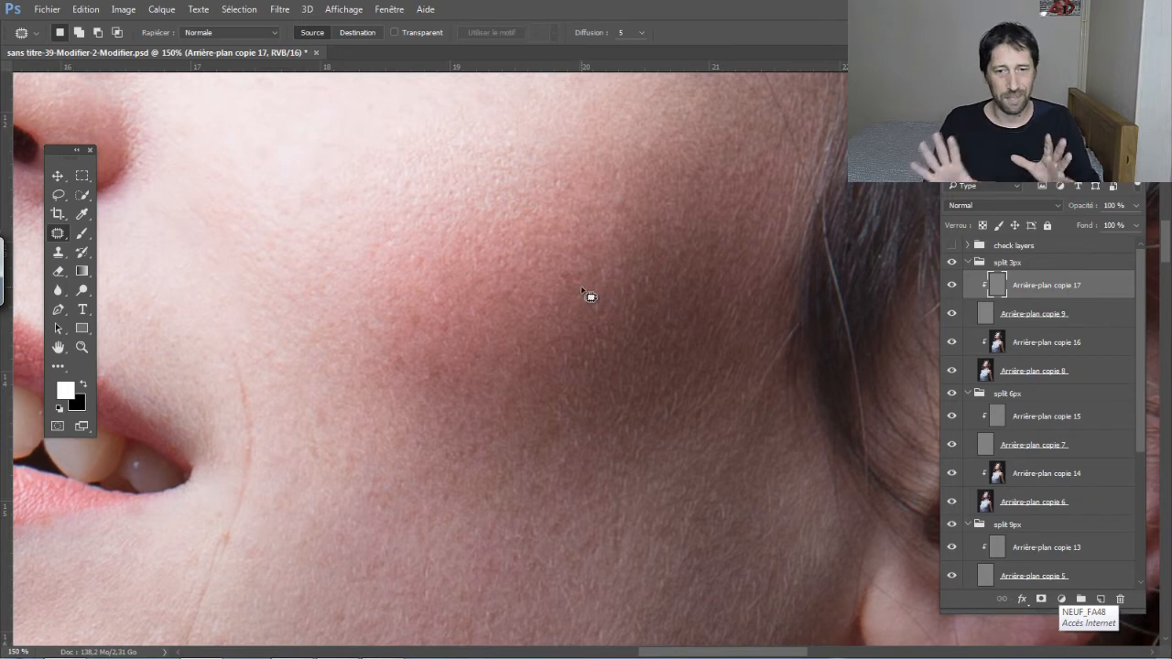
pyautogui.moveTo(590, 290)
pyautogui.mouseDown()
pyautogui.moveTo(556, 277)
pyautogui.moveTo(589, 294)
pyautogui.moveTo(551, 252)
pyautogui.mouseUp()
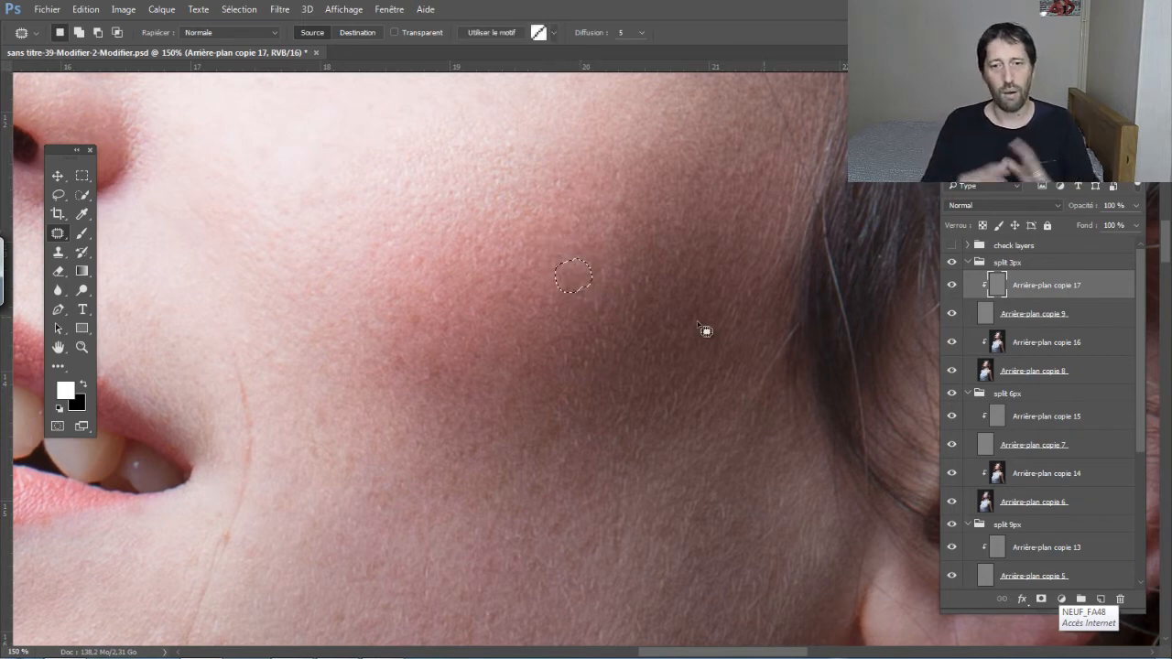
pyautogui.click(673, 350)
# Step: Switch Arrière-plan copie 17 on and off repeatedly to examine the patched texture in the split 3px group
pyautogui.click(955, 286)
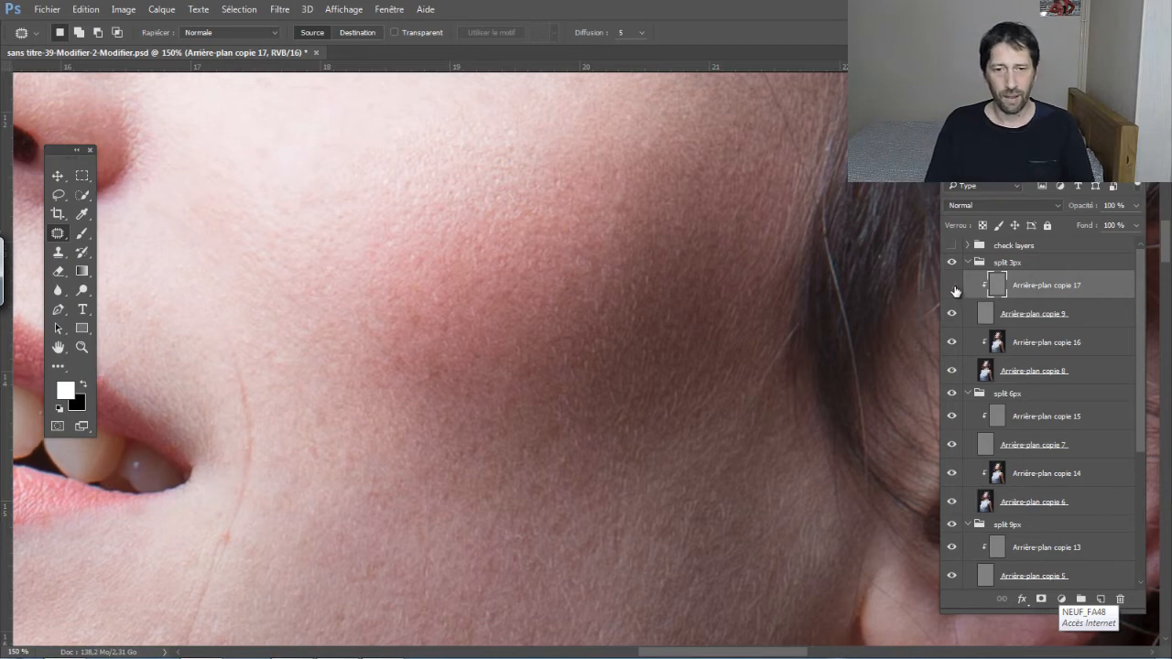
pyautogui.click(954, 286)
pyautogui.click(954, 286)
pyautogui.click(954, 286)
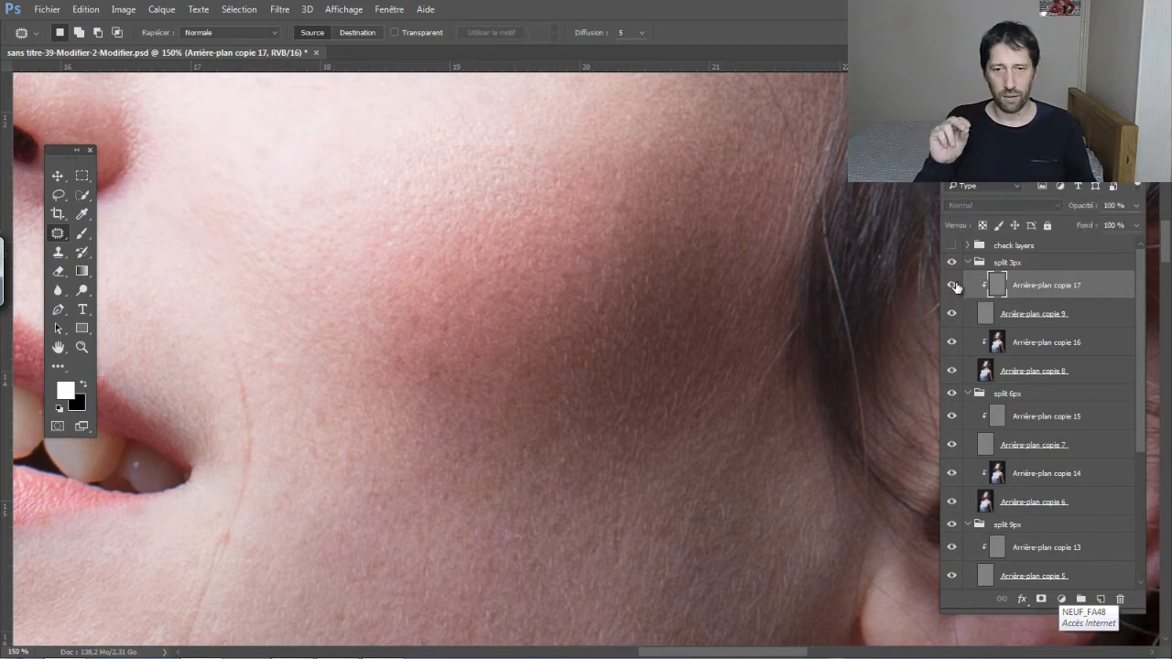
pyautogui.click(954, 287)
pyautogui.click(952, 286)
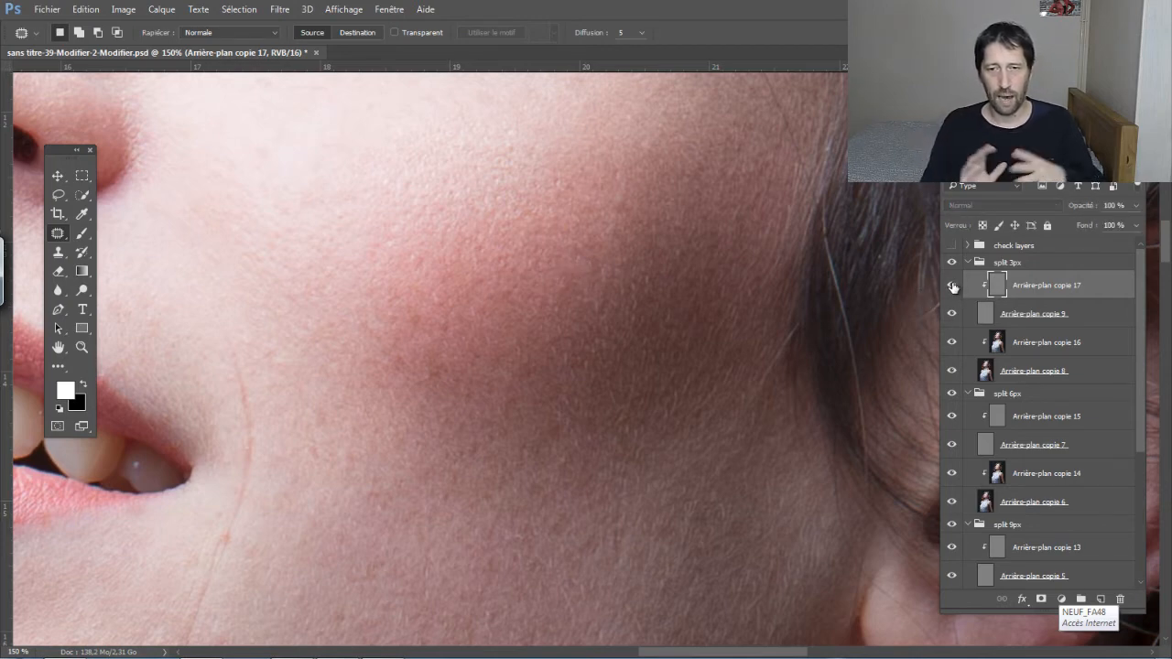
pyautogui.click(952, 286)
pyautogui.click(952, 286)
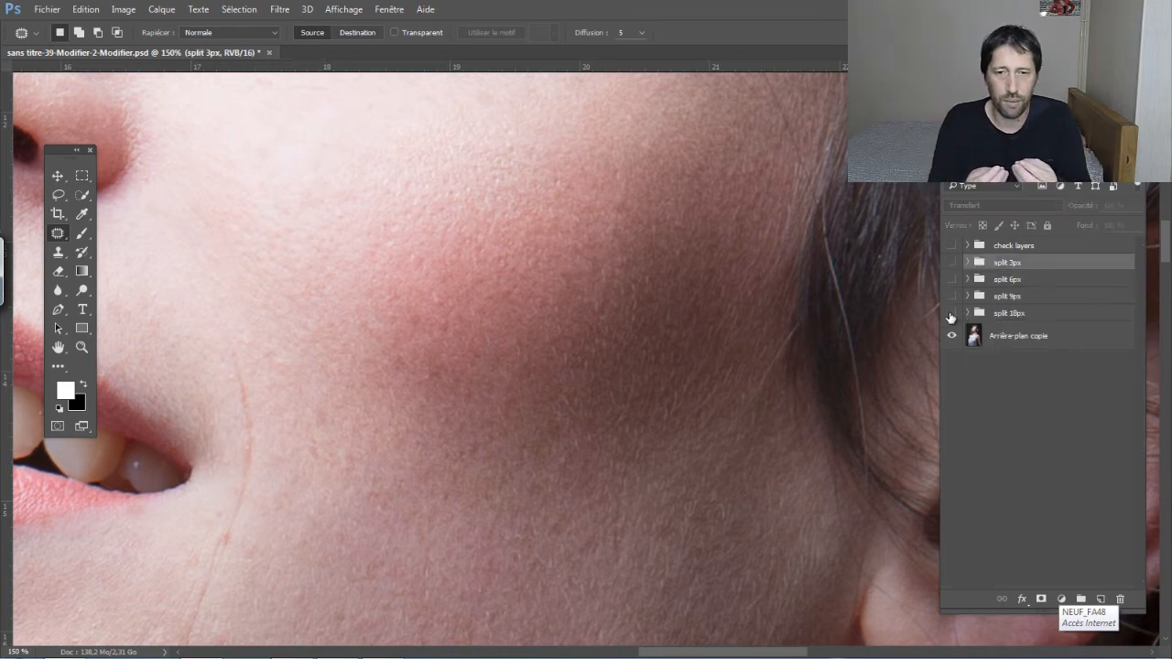
# Step: View the split 18px, 9px and 6px groups individually over Arrière-plan copie, hiding each one again
pyautogui.click(952, 313)
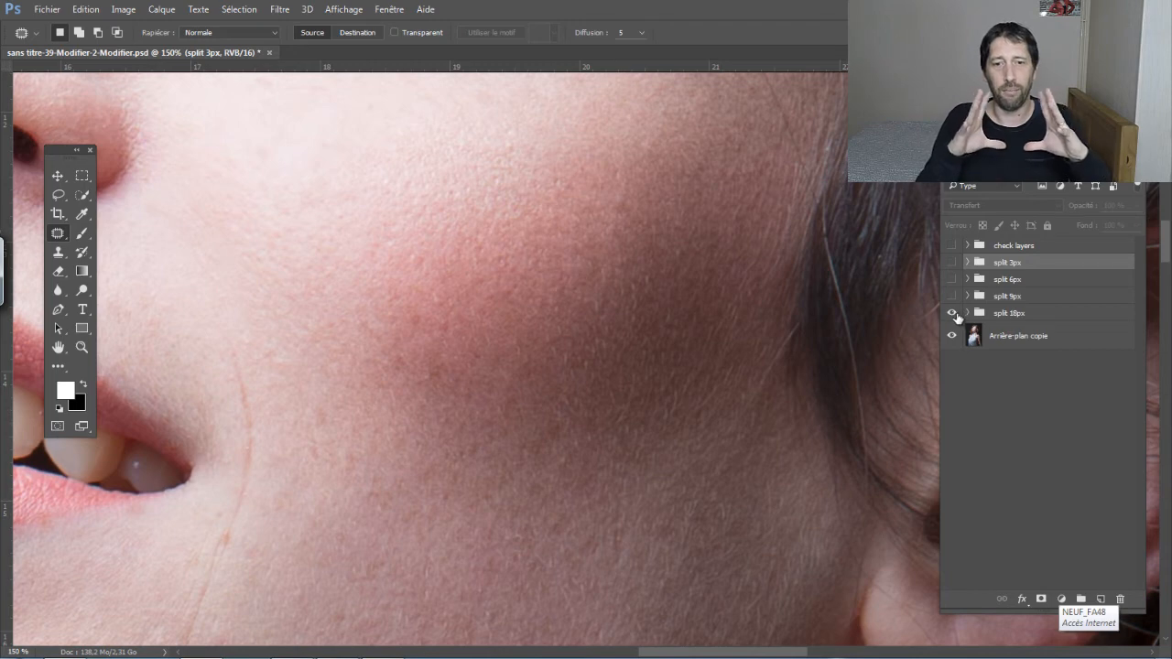
pyautogui.click(951, 313)
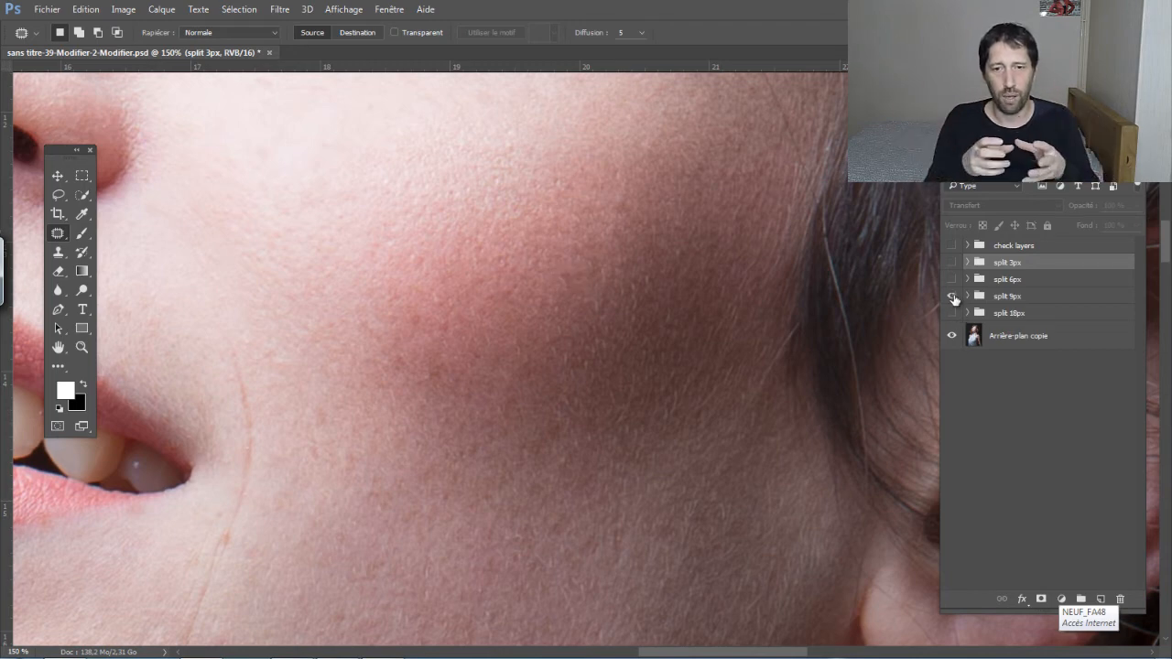
pyautogui.click(953, 297)
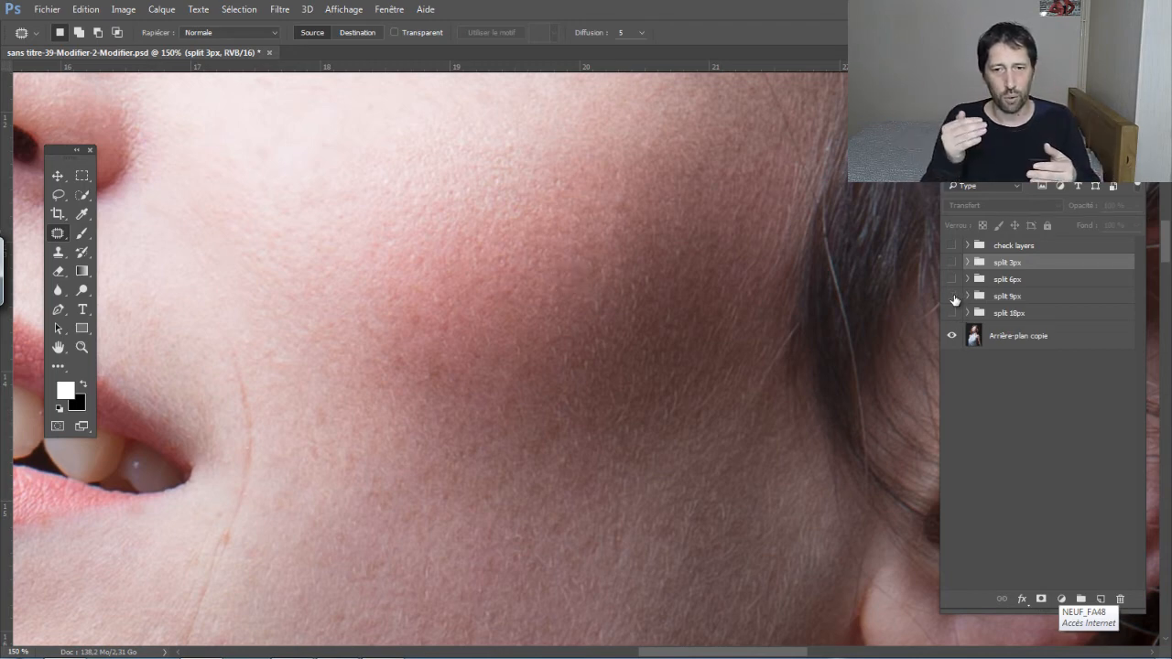
pyautogui.click(953, 296)
pyautogui.click(952, 279)
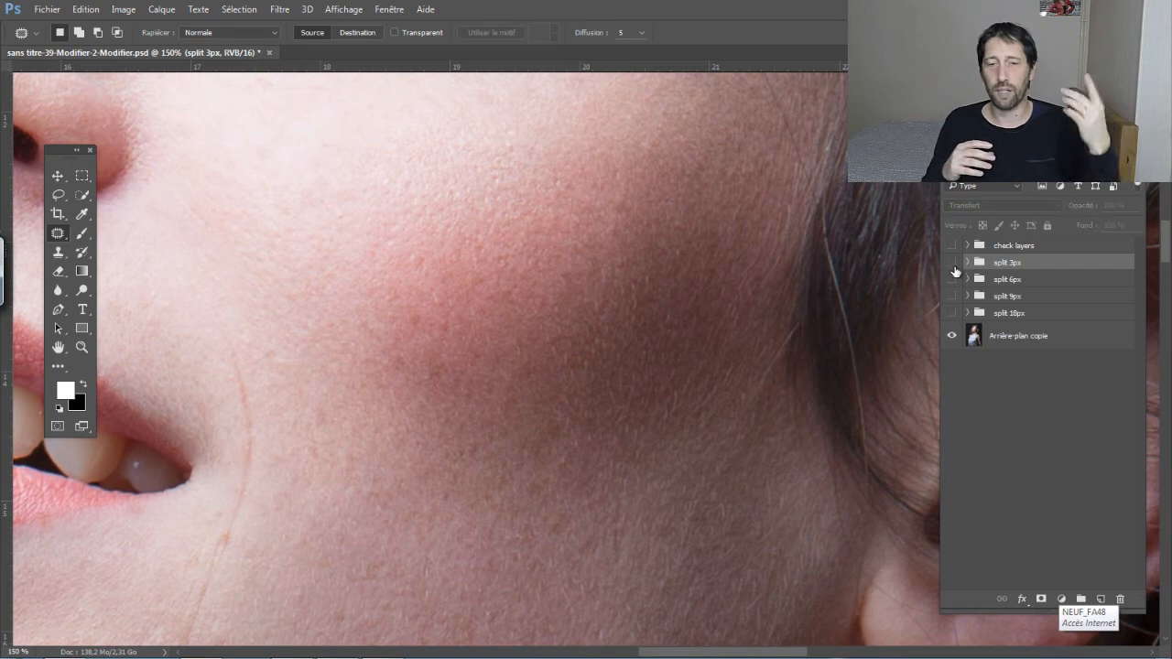
# Step: Keep the split 18px group visible and view it combined with the split 3px, 6px and 9px groups in different pairings
pyautogui.click(951, 313)
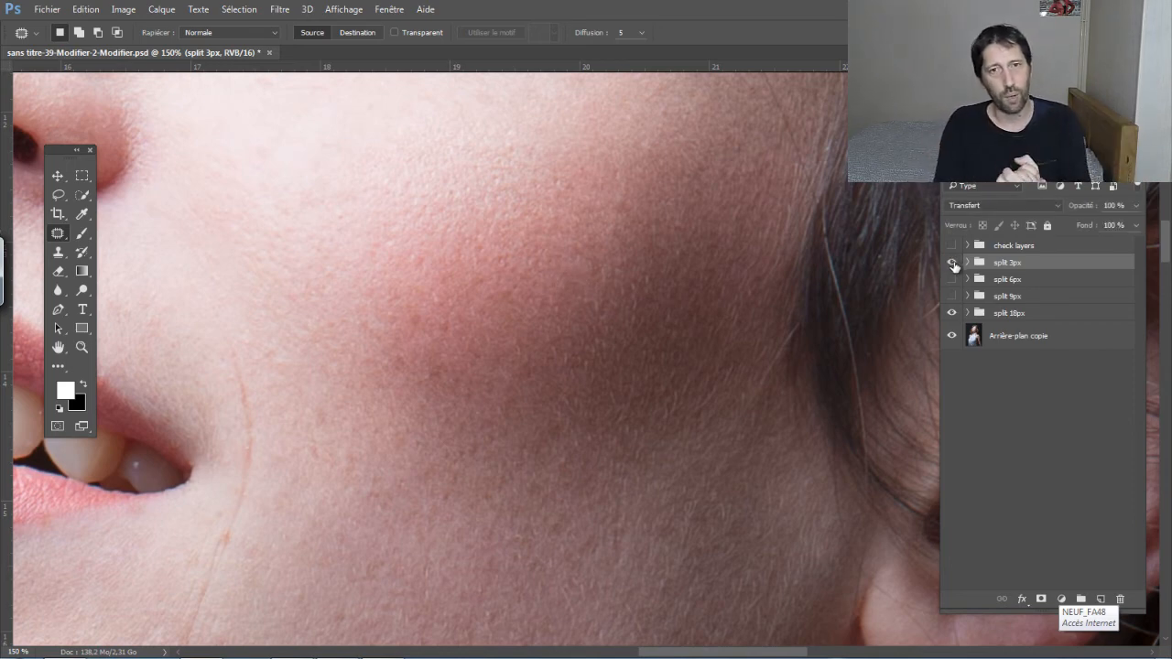
pyautogui.click(952, 264)
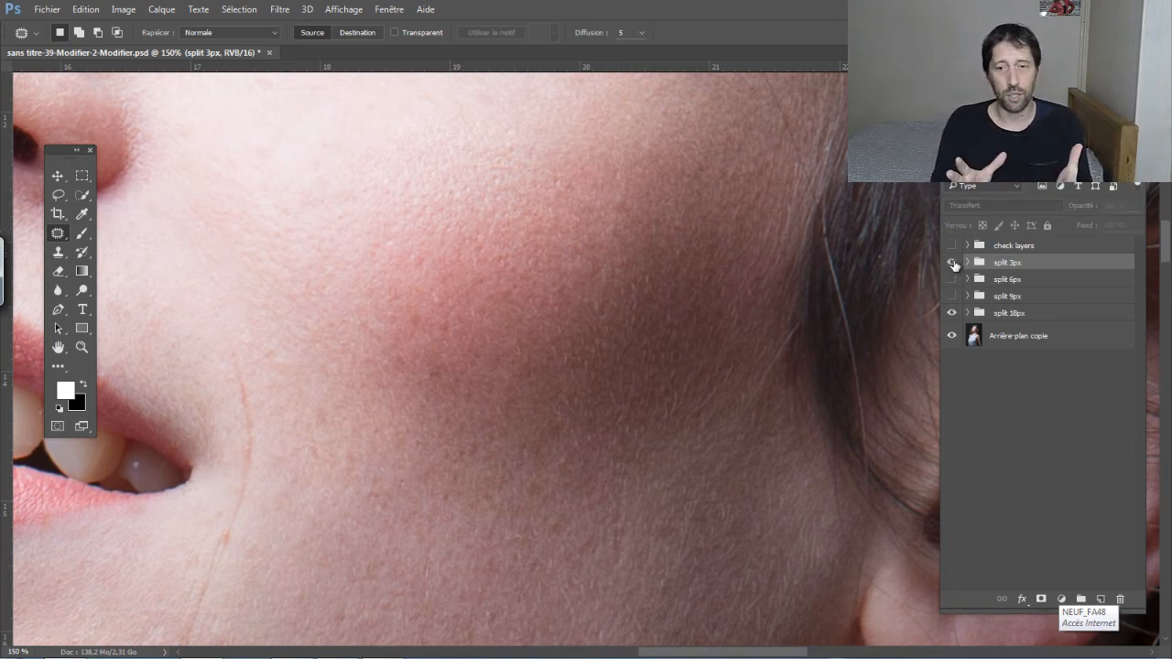
pyautogui.click(953, 263)
pyautogui.click(952, 279)
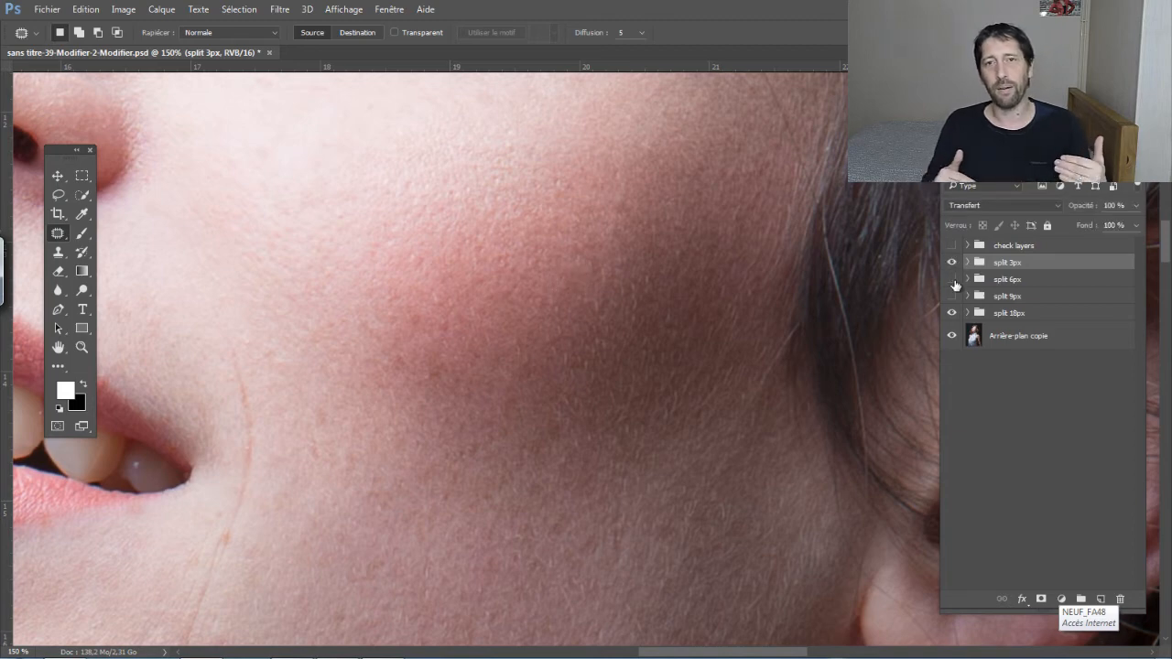
pyautogui.click(952, 264)
pyautogui.click(952, 279)
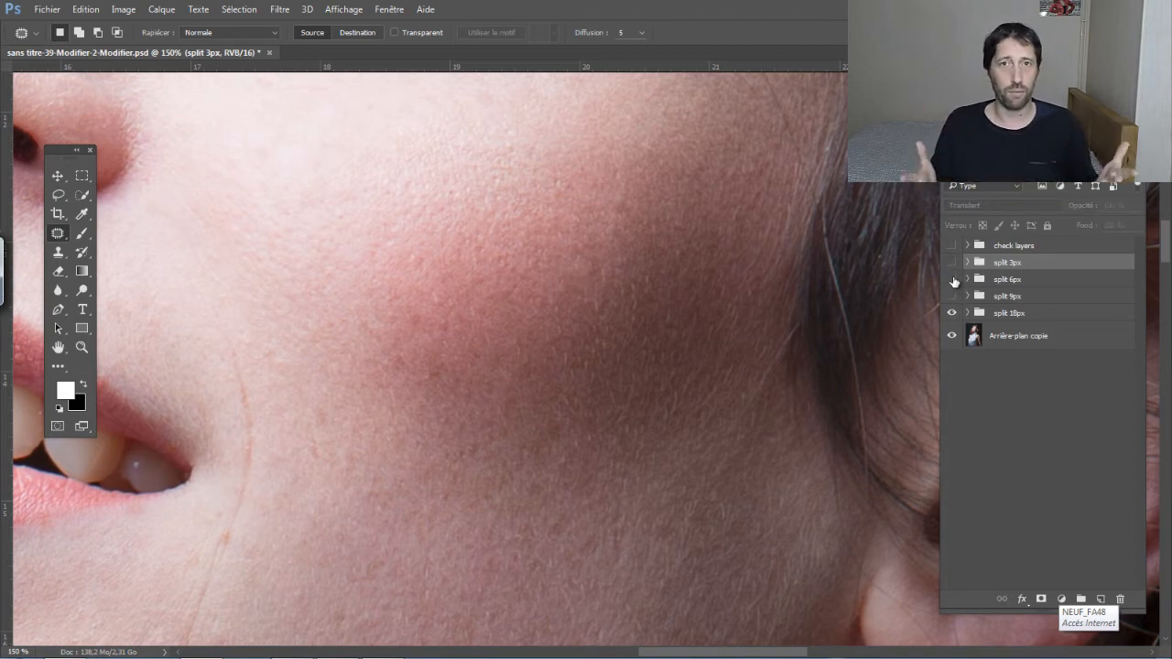
pyautogui.click(952, 281)
pyautogui.click(953, 298)
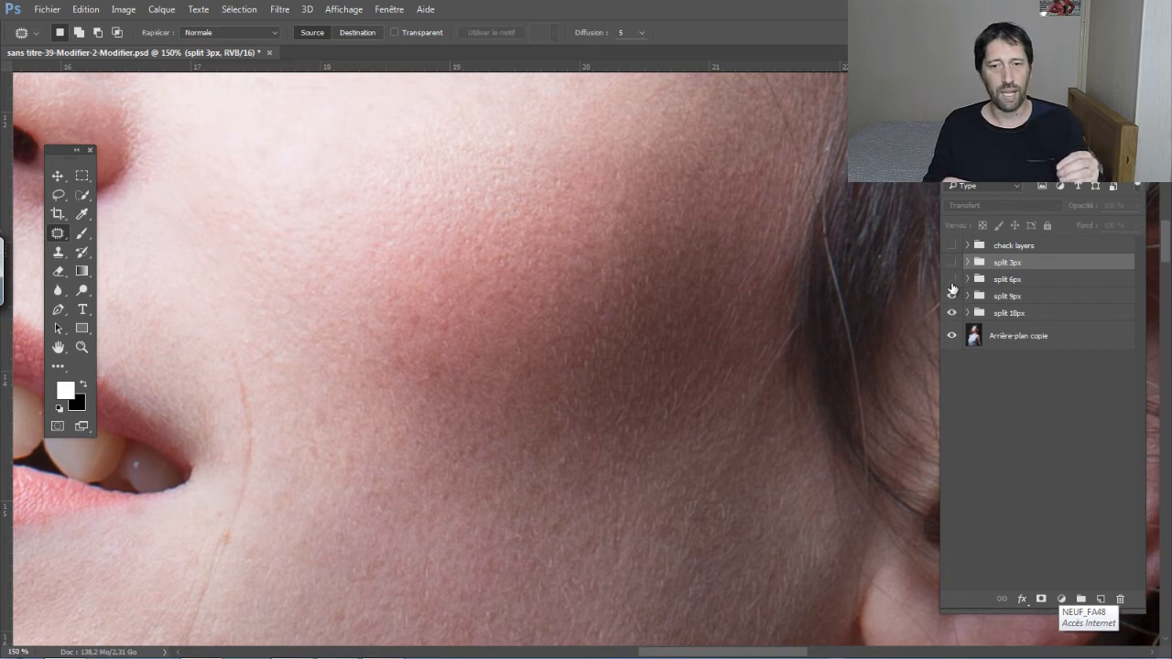
pyautogui.click(951, 279)
pyautogui.click(950, 279)
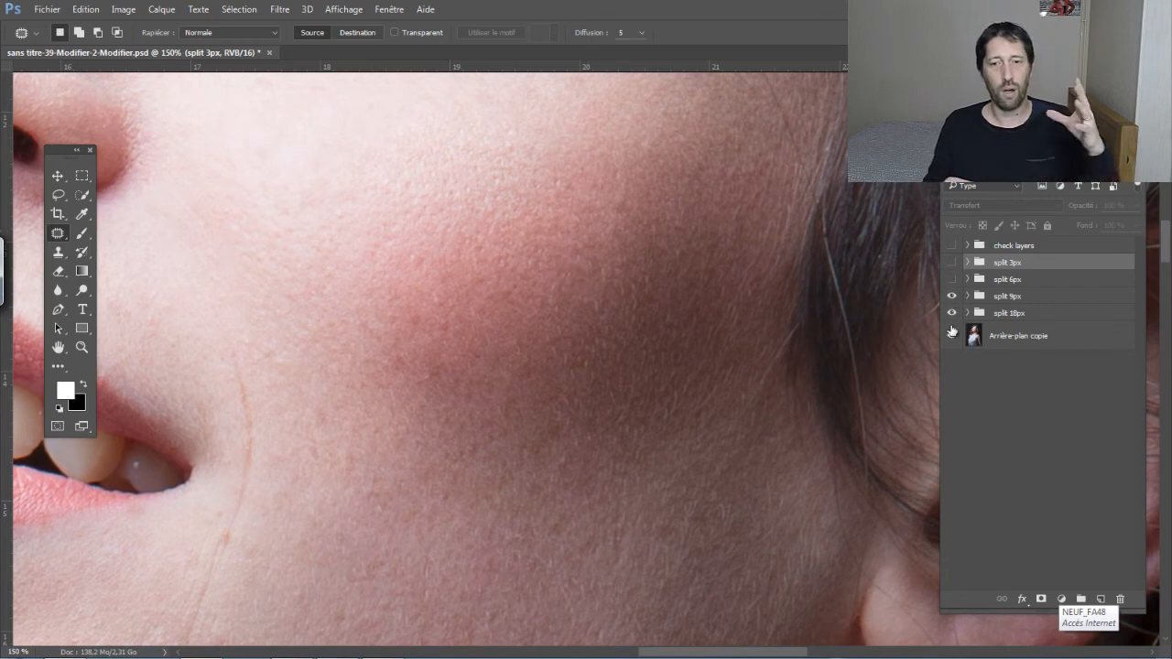
# Step: View all four split groups together under the check layers group, hiding the split groups and check layers again to leave only Arrière-plan copie
pyautogui.click(952, 263)
pyautogui.click(952, 280)
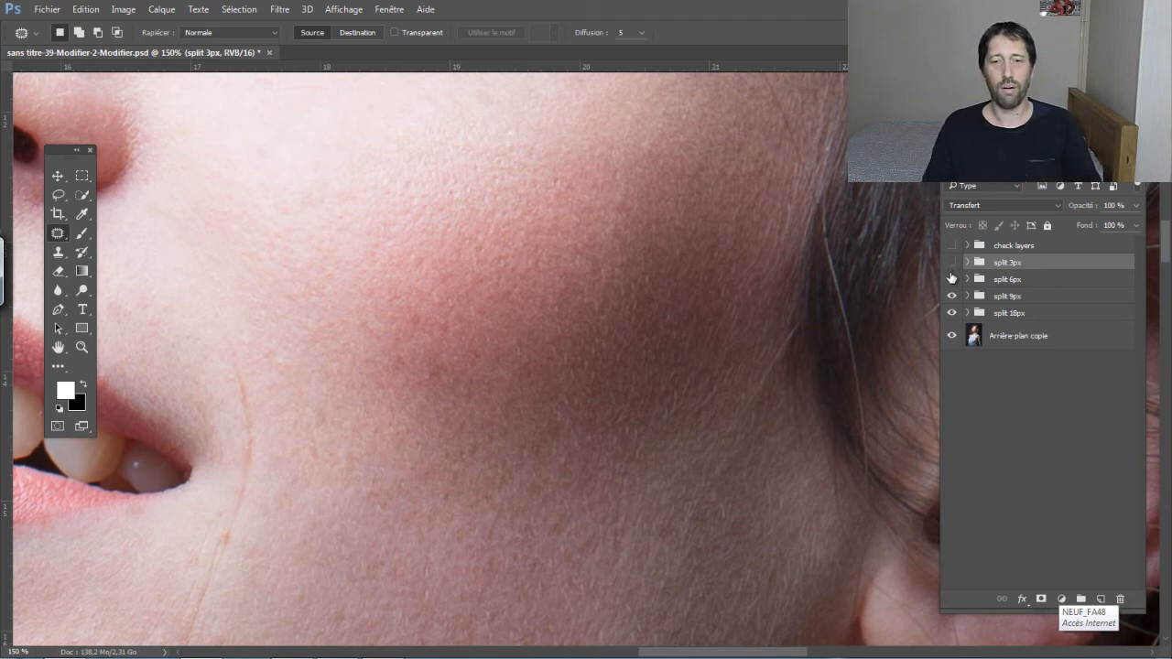
pyautogui.click(951, 278)
pyautogui.moveTo(951, 280); pyautogui.dragTo(957, 329)
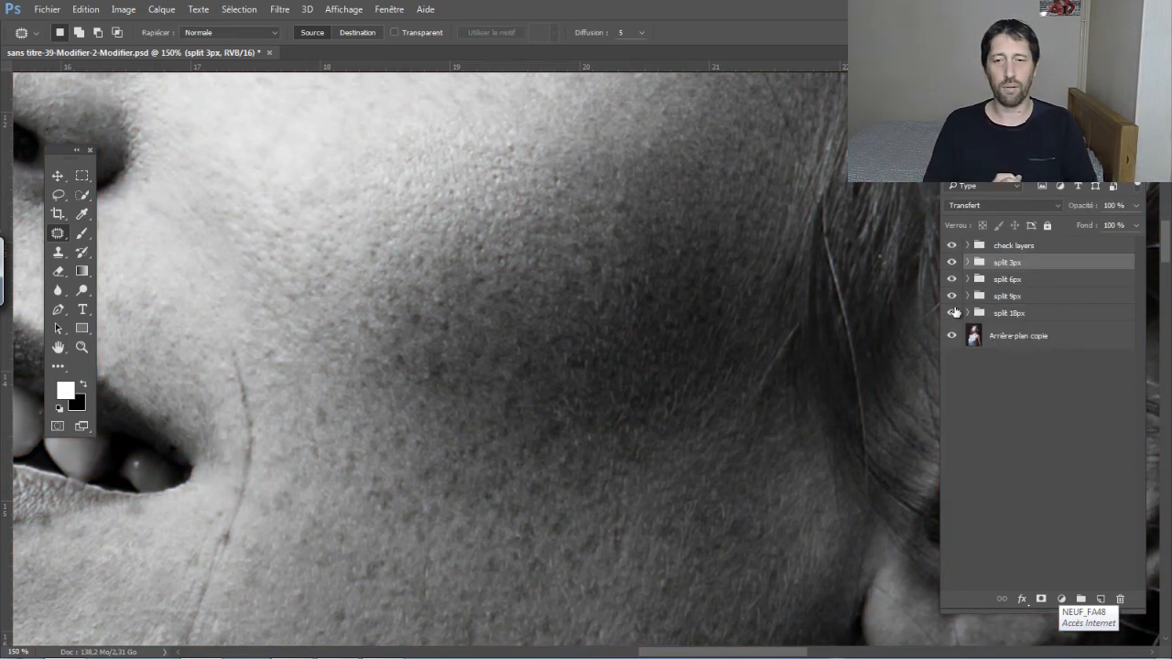
pyautogui.moveTo(953, 265); pyautogui.dragTo(952, 318)
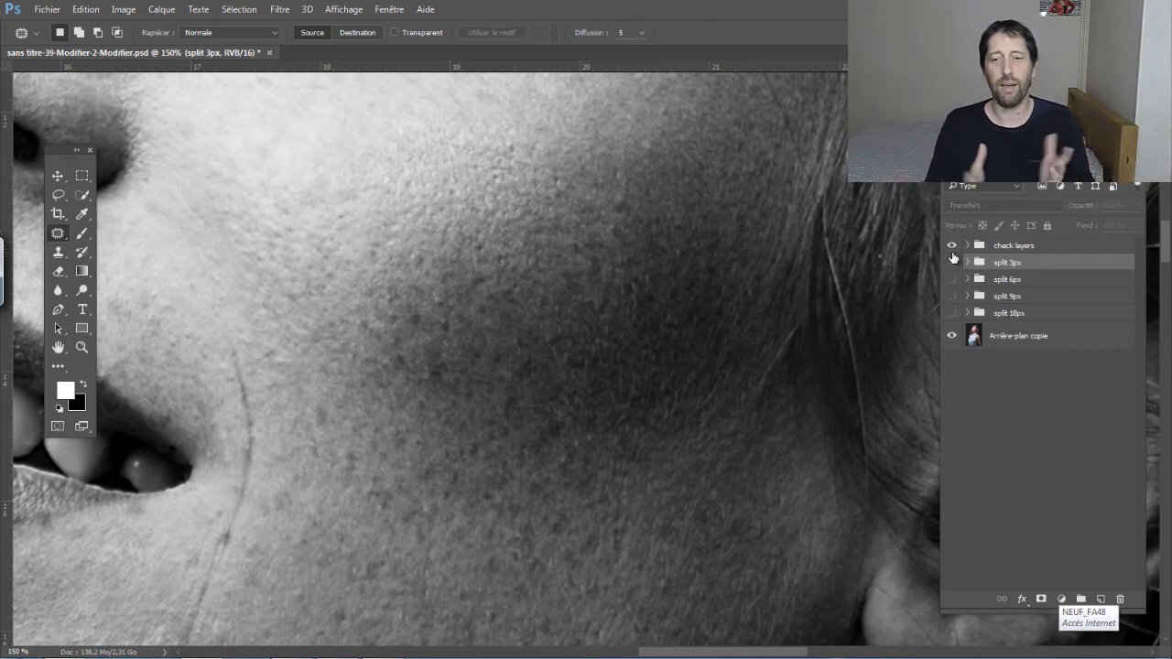
pyautogui.click(951, 247)
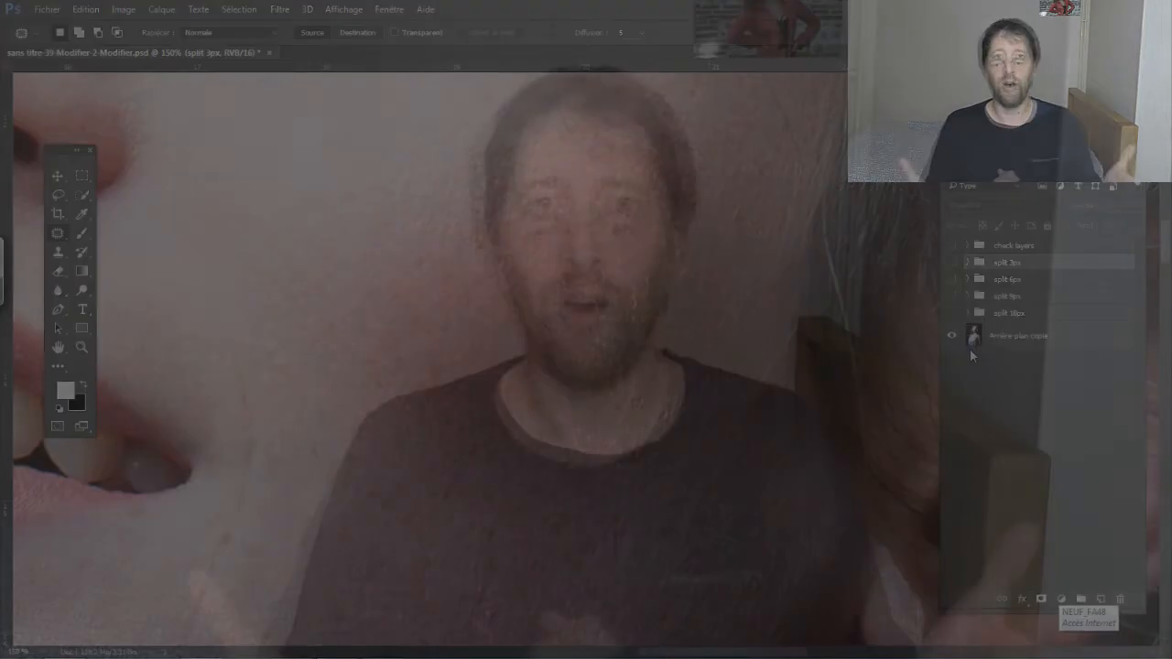